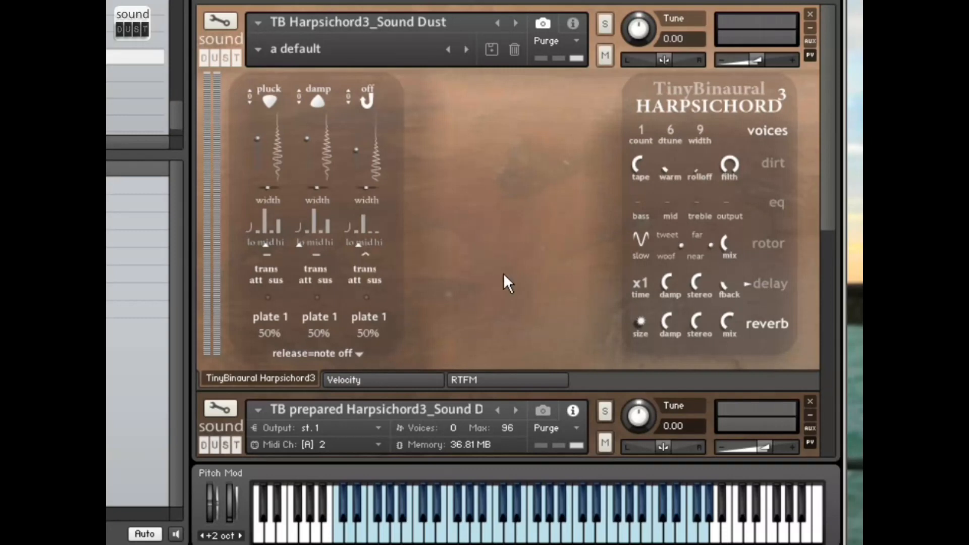
# Look over the prepared harpsichord's Boink Engine and One Shots pages, and return to the first harpsichord instrument.
pyautogui.moveTo(829, 150); pyautogui.dragTo(820, 353)
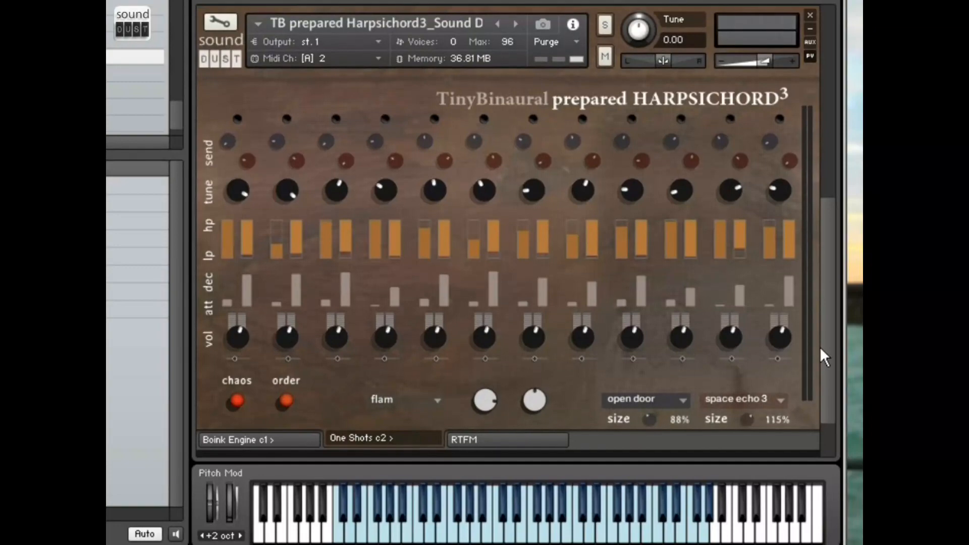
pyautogui.click(264, 438)
pyautogui.click(374, 439)
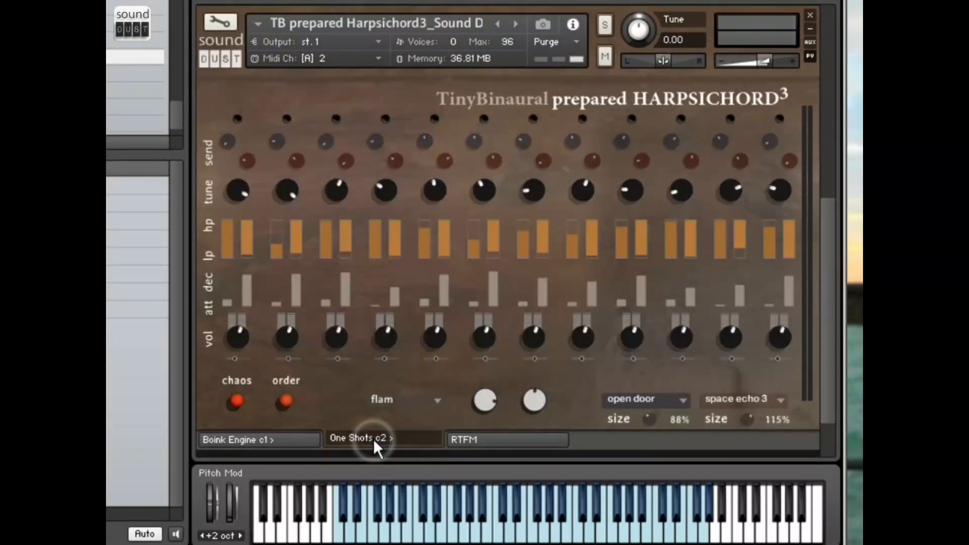
pyautogui.moveTo(834, 295); pyautogui.dragTo(851, 101)
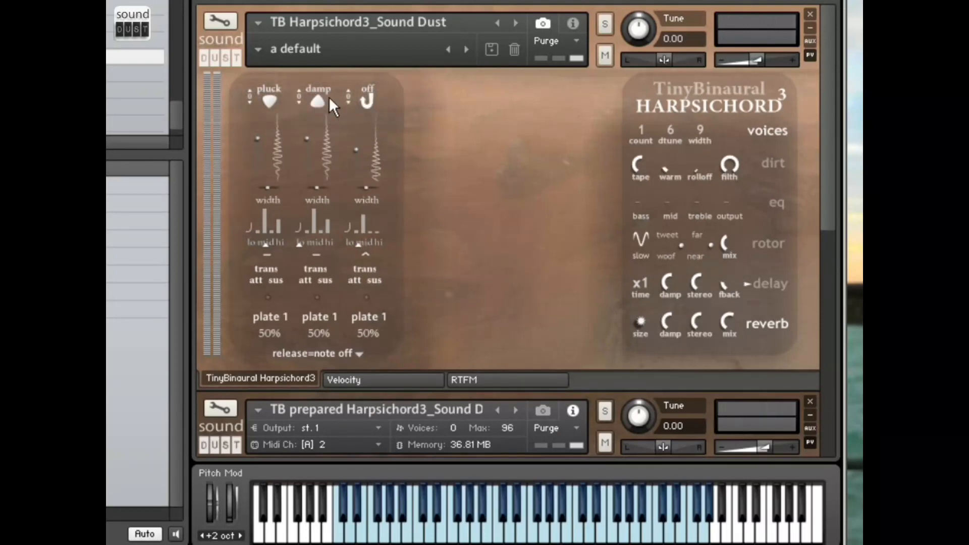
# Set the harpsichord's release mode to no release.
pyautogui.click(343, 351)
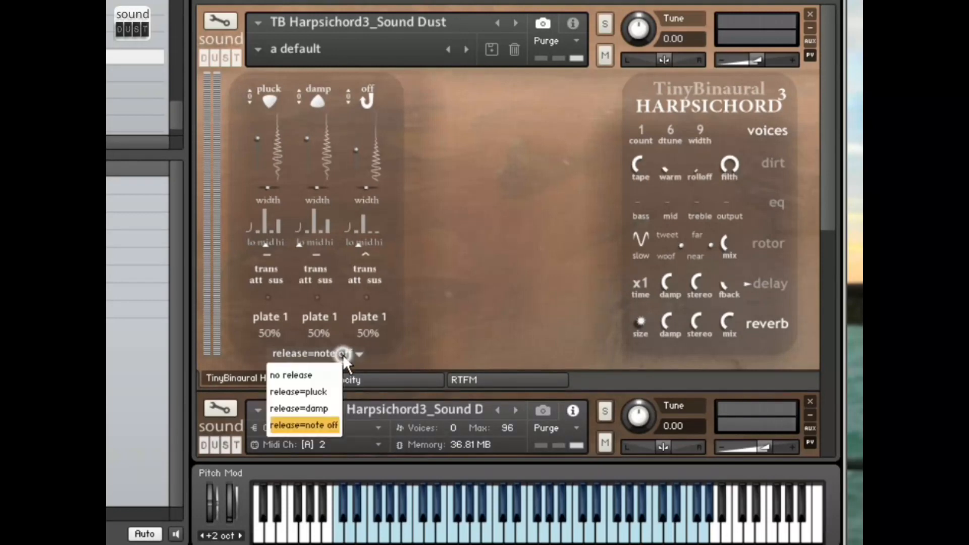
pyautogui.click(316, 374)
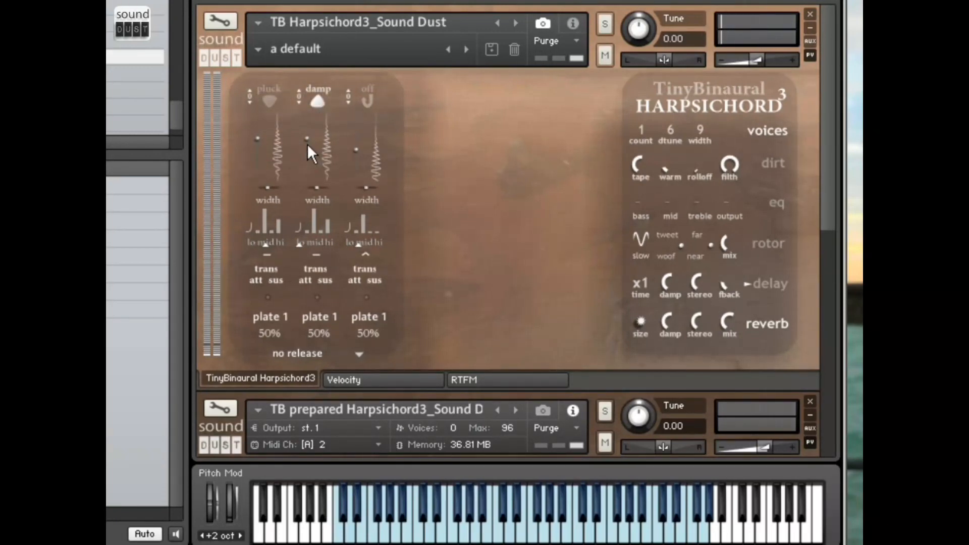
# View the harpsichord 1 and harpsichord 2 help pictures, and return to the instrument's main controls.
pyautogui.click(464, 377)
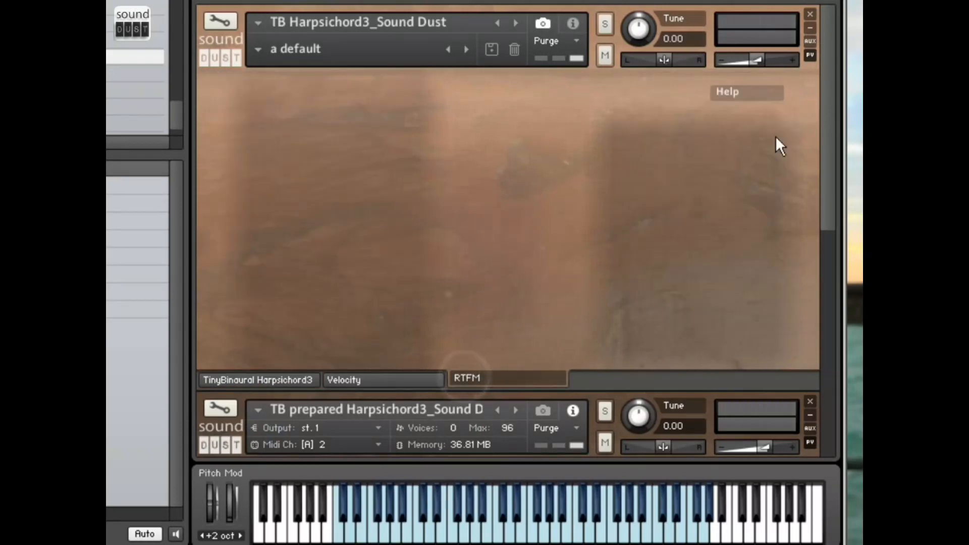
pyautogui.click(752, 92)
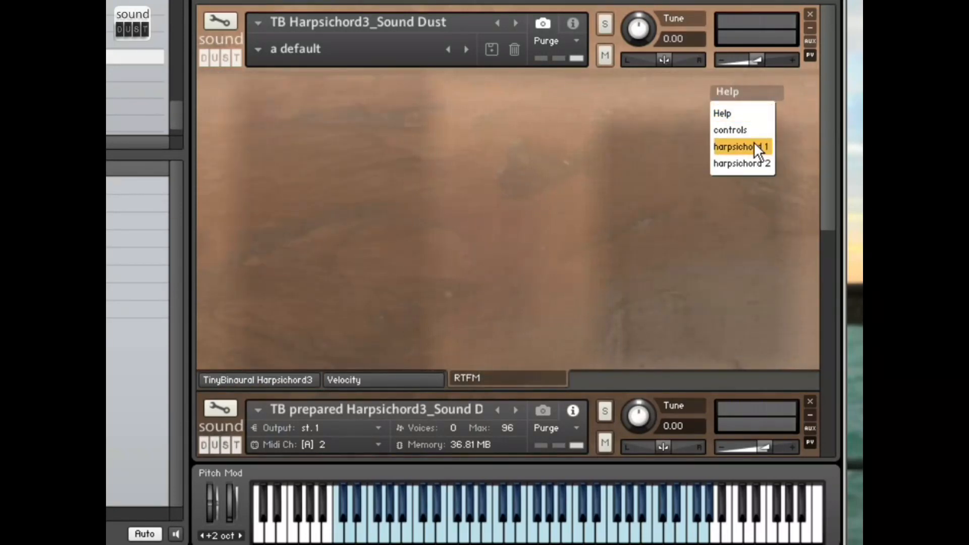
pyautogui.click(752, 146)
pyautogui.click(752, 92)
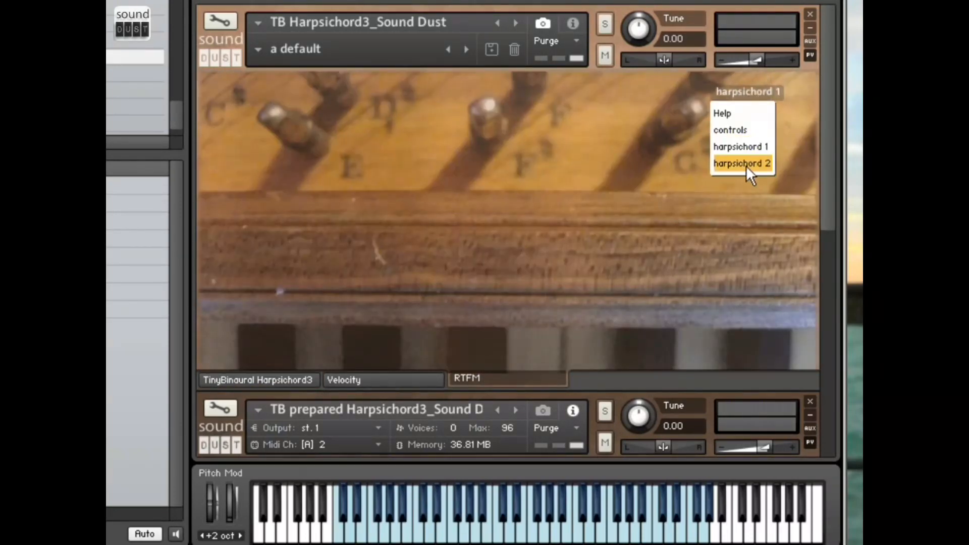
pyautogui.click(745, 167)
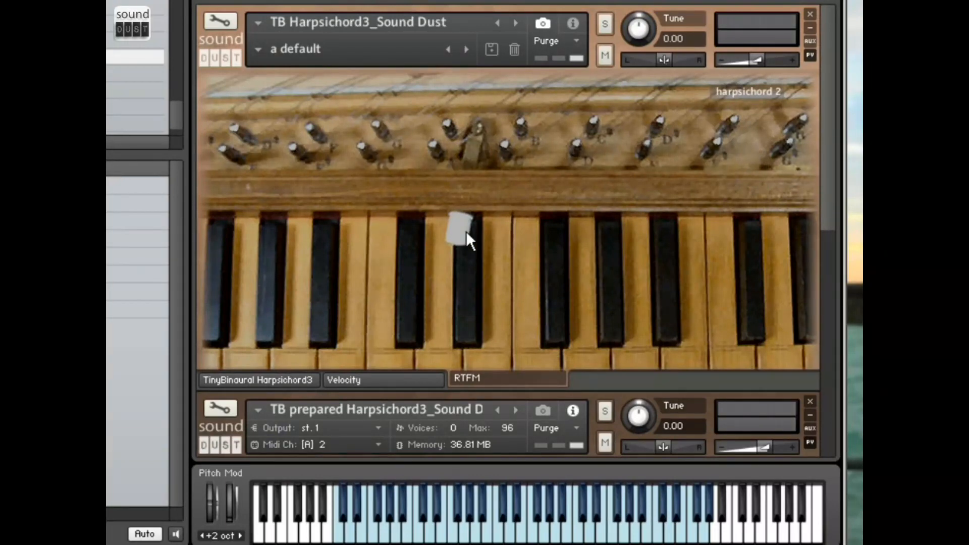
pyautogui.click(756, 93)
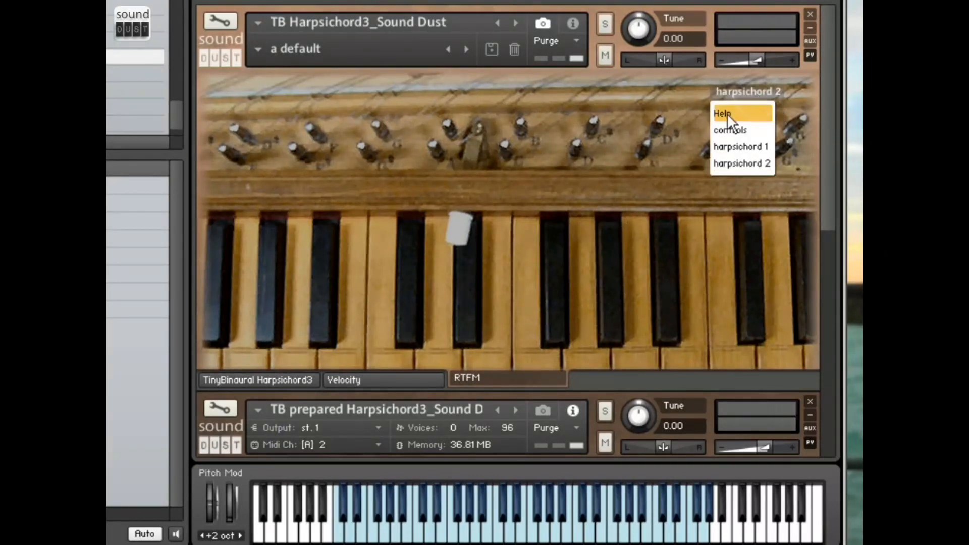
pyautogui.click(282, 374)
pyautogui.click(283, 379)
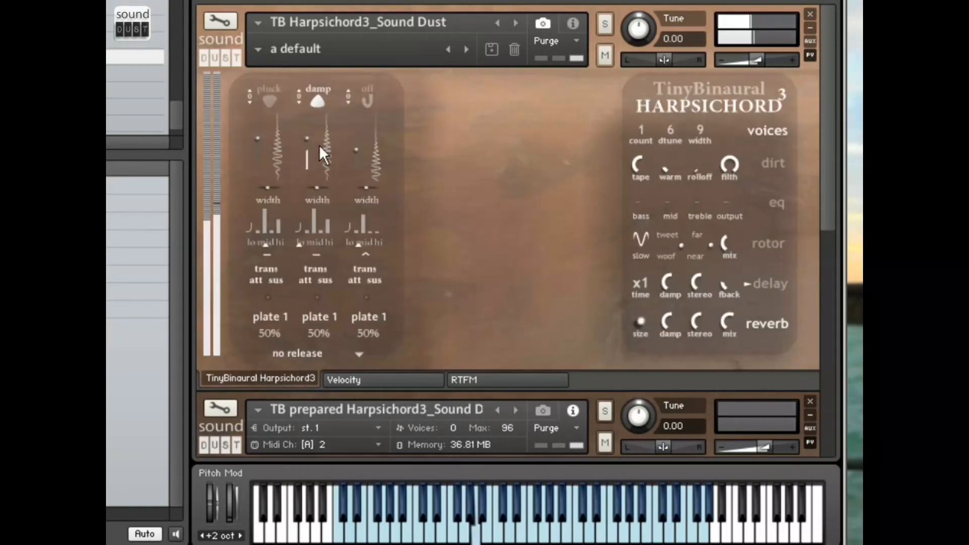
# Enable the pluck, damp and off layers together and set the release mode to note off.
pyautogui.click(368, 97)
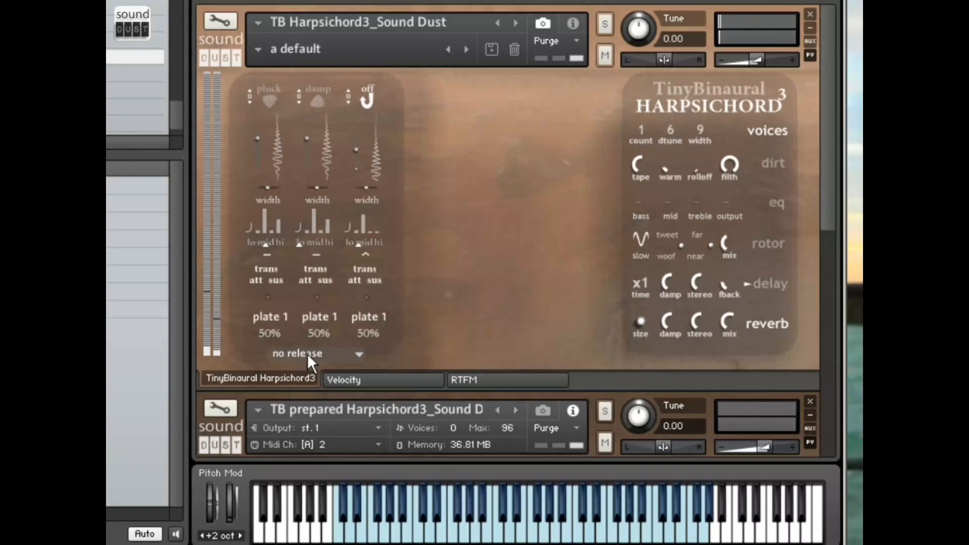
pyautogui.click(334, 352)
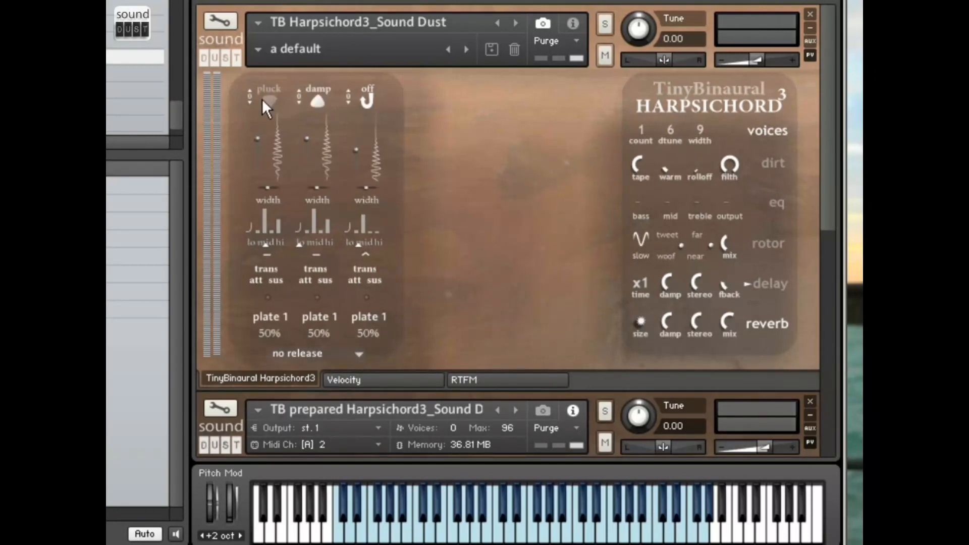
pyautogui.click(269, 101)
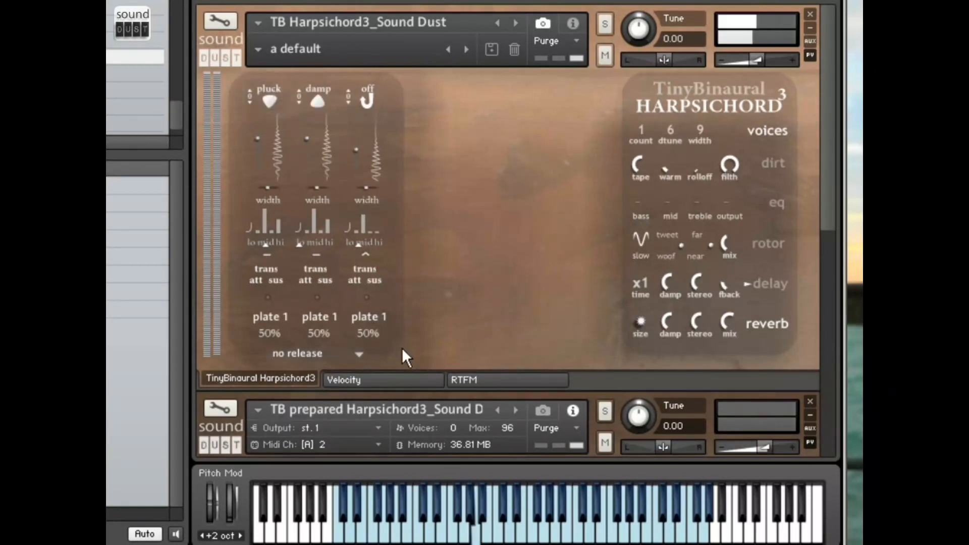
pyautogui.click(322, 352)
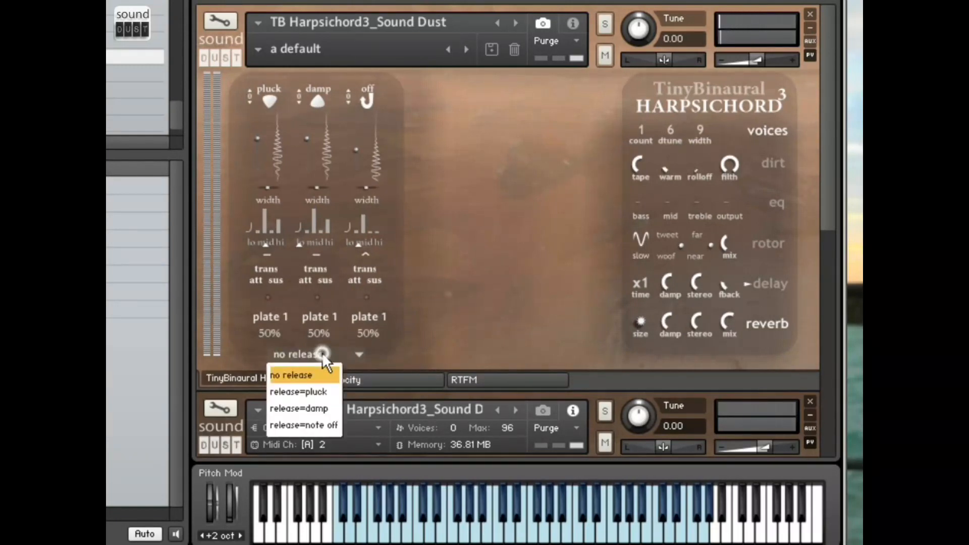
pyautogui.click(319, 428)
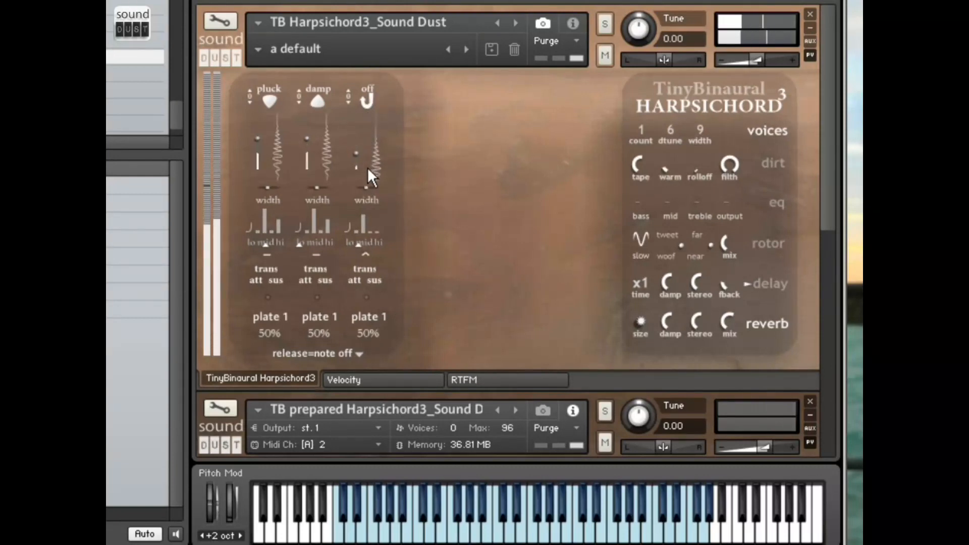
# Try the damp release mode and lower the damp layer's volume.
pyautogui.click(331, 355)
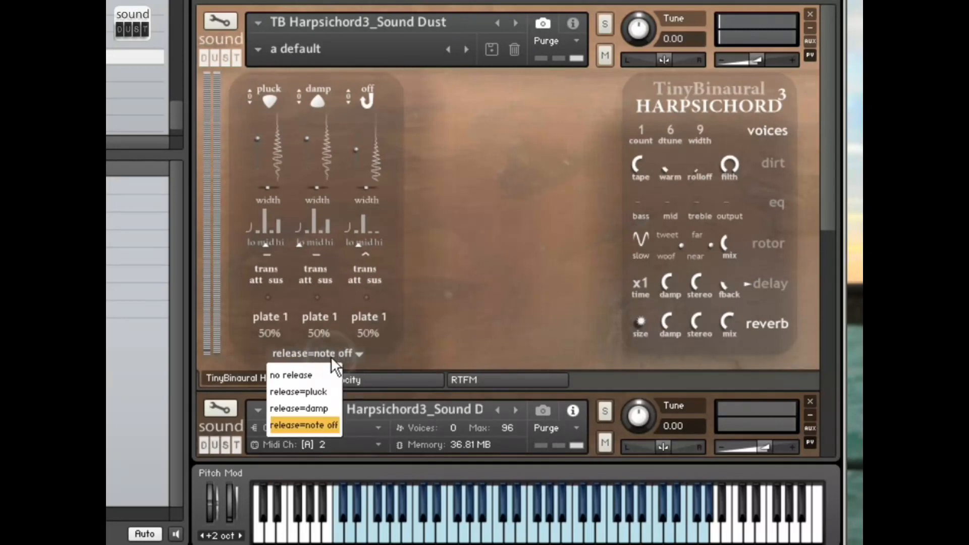
pyautogui.click(326, 408)
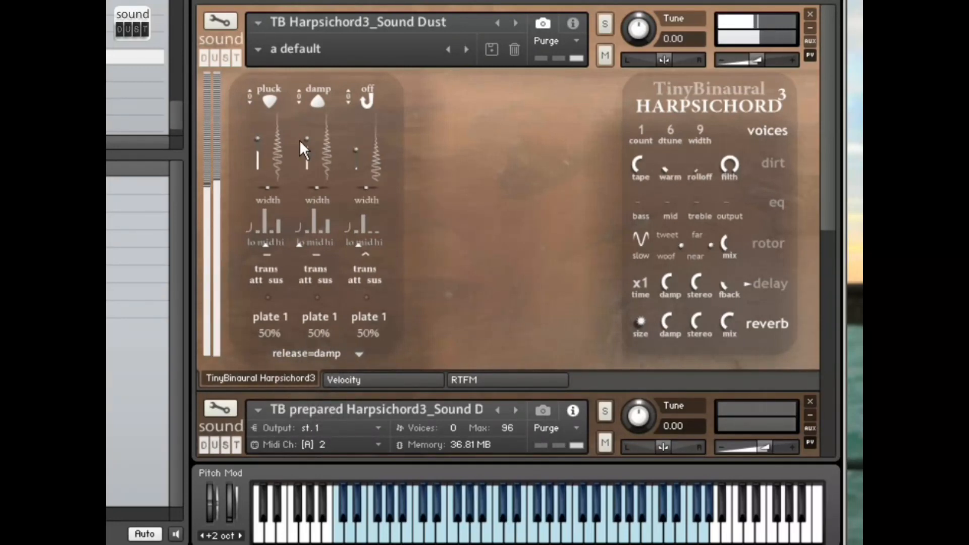
pyautogui.moveTo(306, 140); pyautogui.dragTo(316, 190)
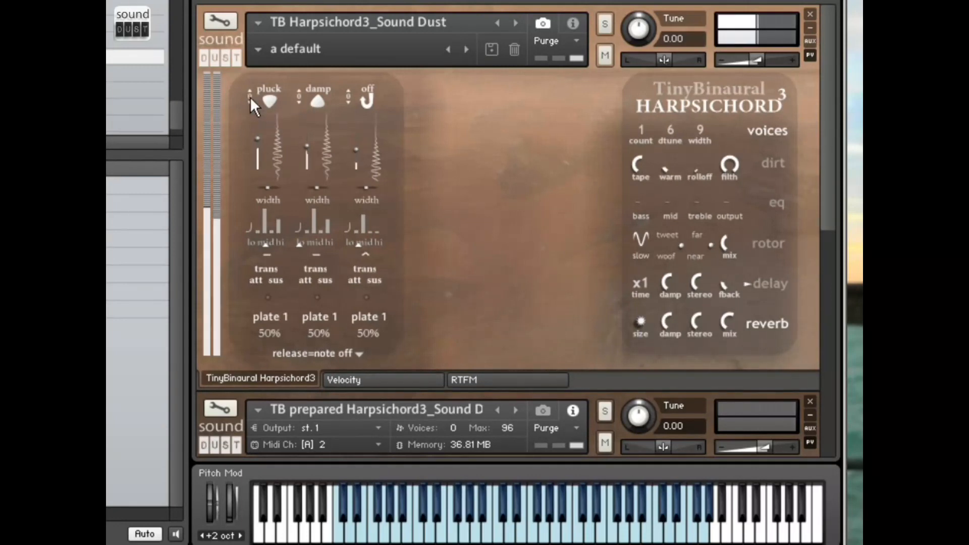
# Turn off the damp and off layers so that only the pluck layer plays.
pyautogui.click(318, 94)
pyautogui.click(368, 96)
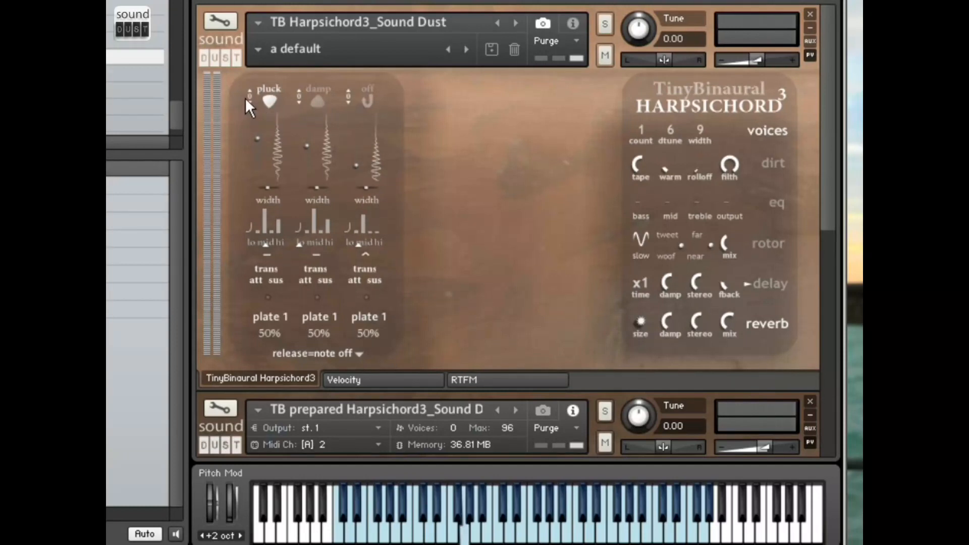
# Try transposing the pluck layer to -12 and the enabled damp layer to +12 and -12.
pyautogui.moveTo(247, 96); pyautogui.dragTo(258, 159)
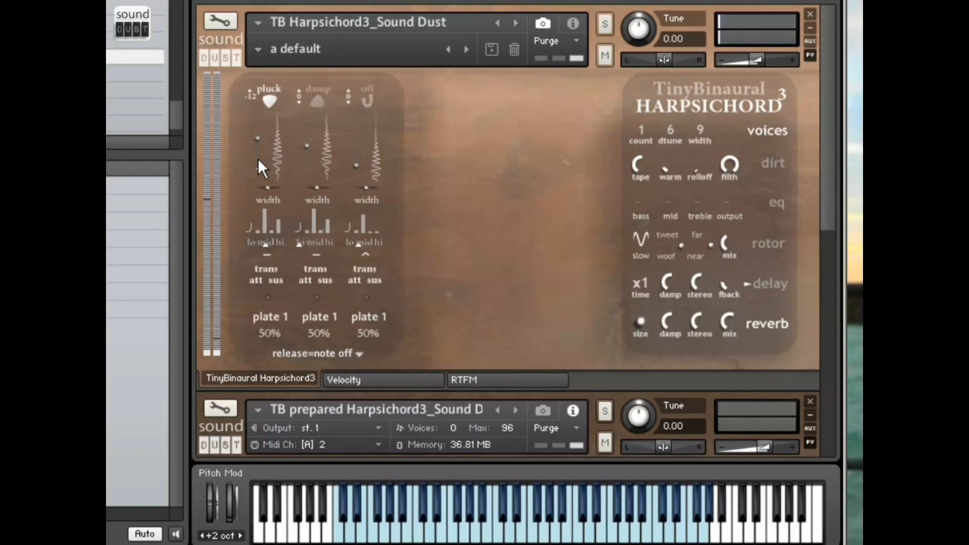
pyautogui.click(318, 98)
pyautogui.moveTo(293, 95); pyautogui.dragTo(315, 50)
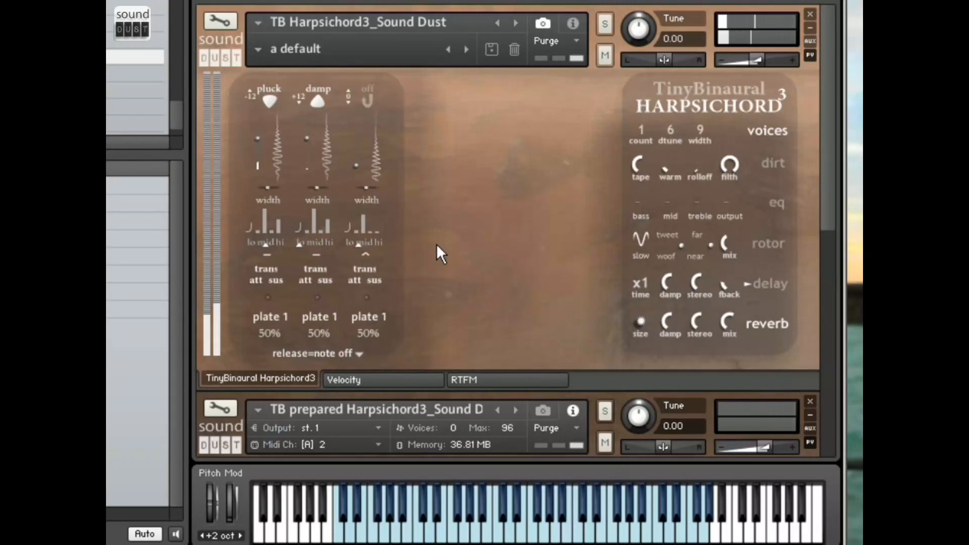
pyautogui.moveTo(299, 99); pyautogui.dragTo(287, 216)
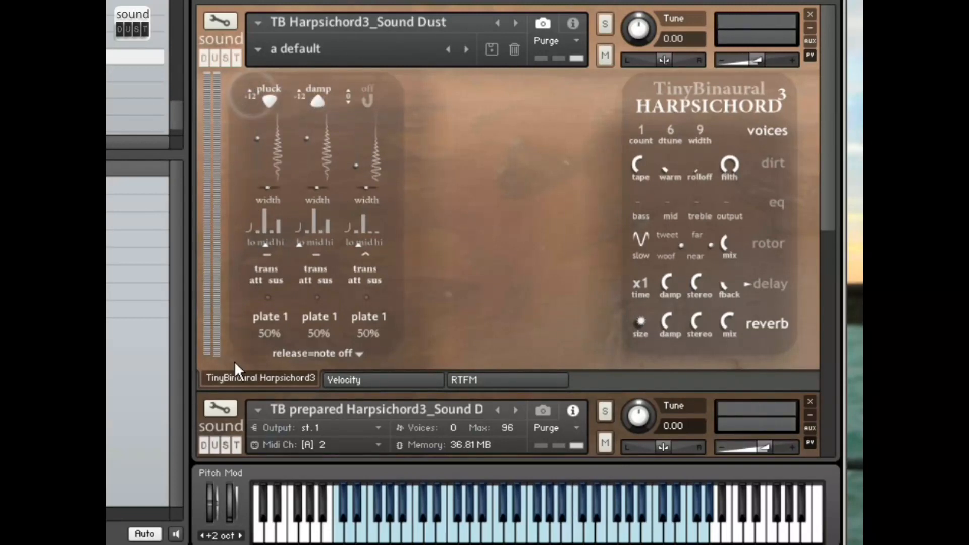
pyautogui.moveTo(250, 91); pyautogui.dragTo(250, 81)
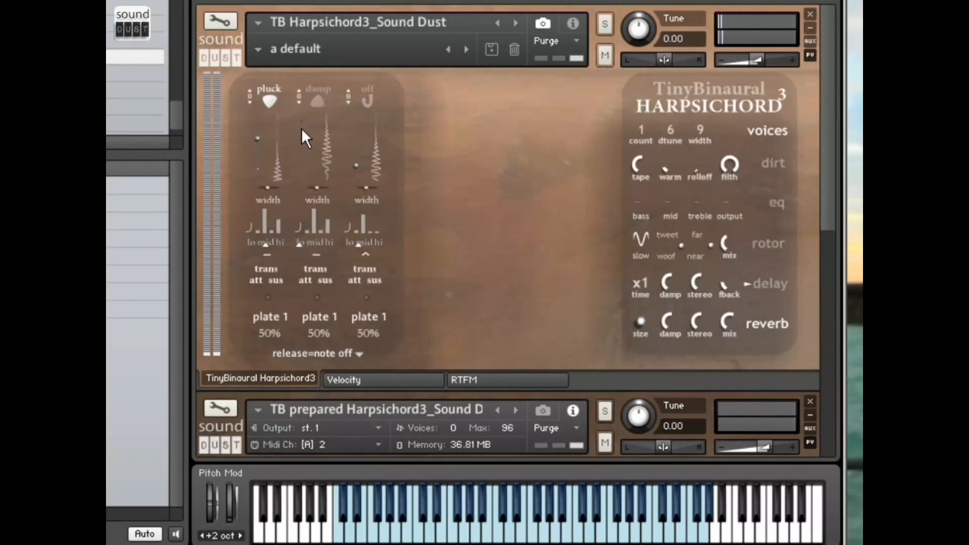
# Shorten and lengthen the pluck layer's waveform repeatedly, and restore it to full length.
pyautogui.moveTo(276, 168); pyautogui.dragTo(298, 102)
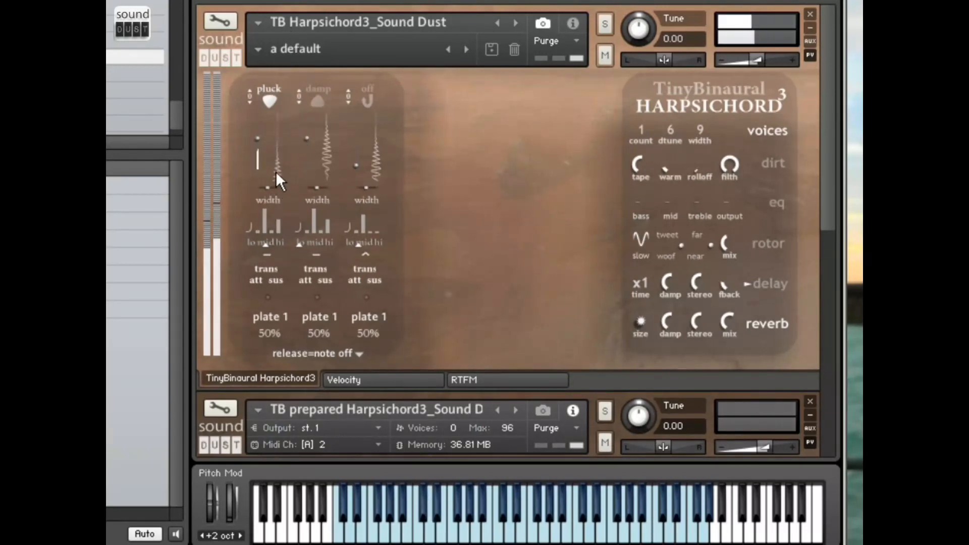
pyautogui.moveTo(275, 174); pyautogui.dragTo(278, 304)
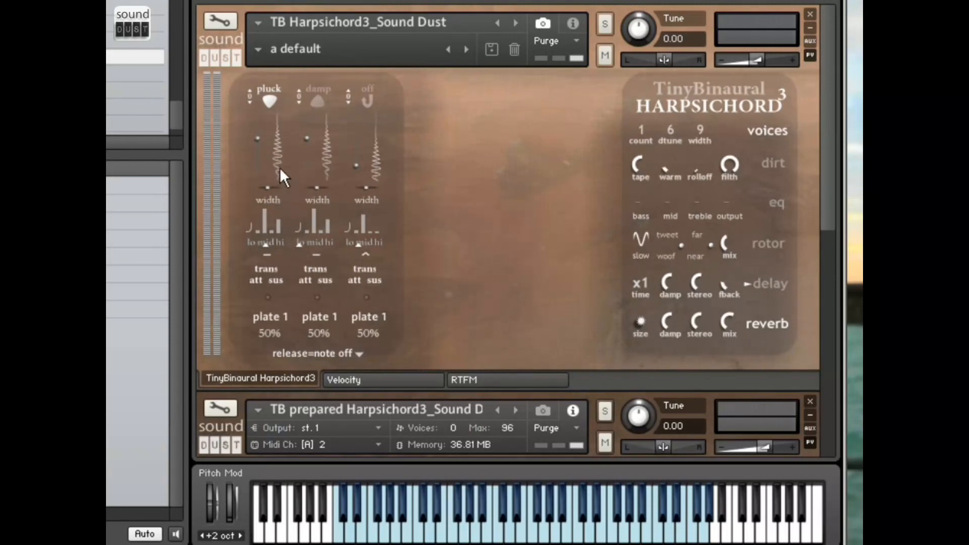
pyautogui.moveTo(278, 165); pyautogui.dragTo(287, 71)
pyautogui.moveTo(278, 173); pyautogui.dragTo(283, 71)
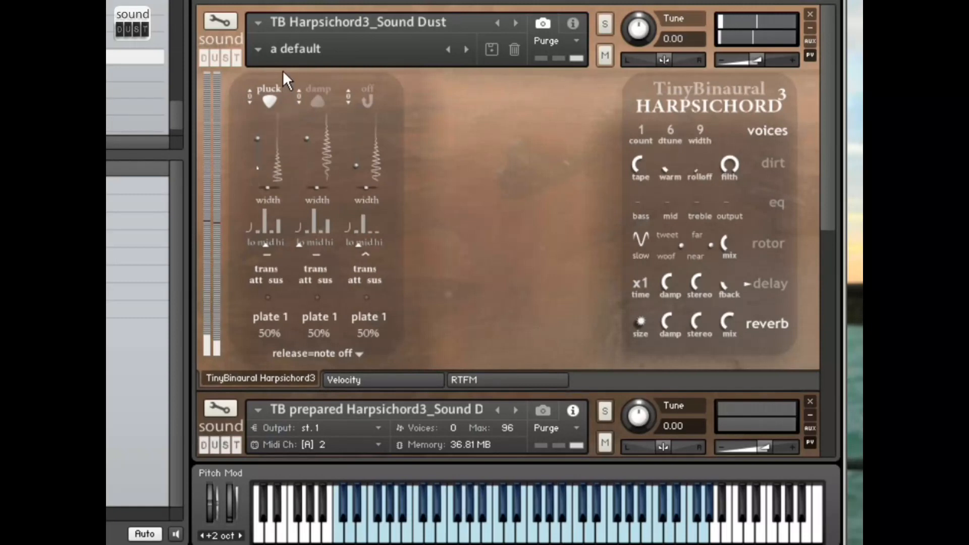
pyautogui.moveTo(275, 171); pyautogui.dragTo(270, 332)
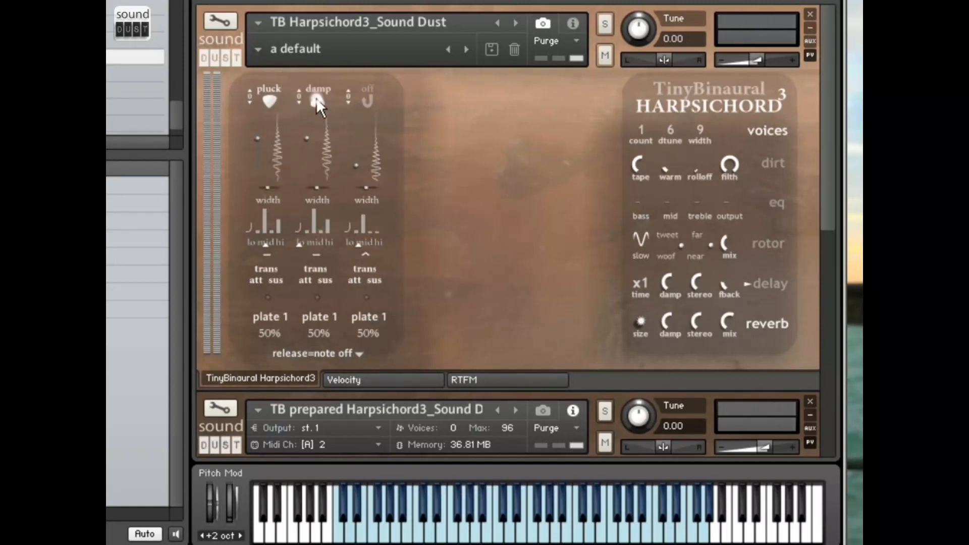
# Try shortening and restoring the damp layer's waveform, and leave only the pluck layer enabled.
pyautogui.moveTo(331, 161); pyautogui.dragTo(335, 10)
pyautogui.moveTo(329, 165); pyautogui.dragTo(335, 356)
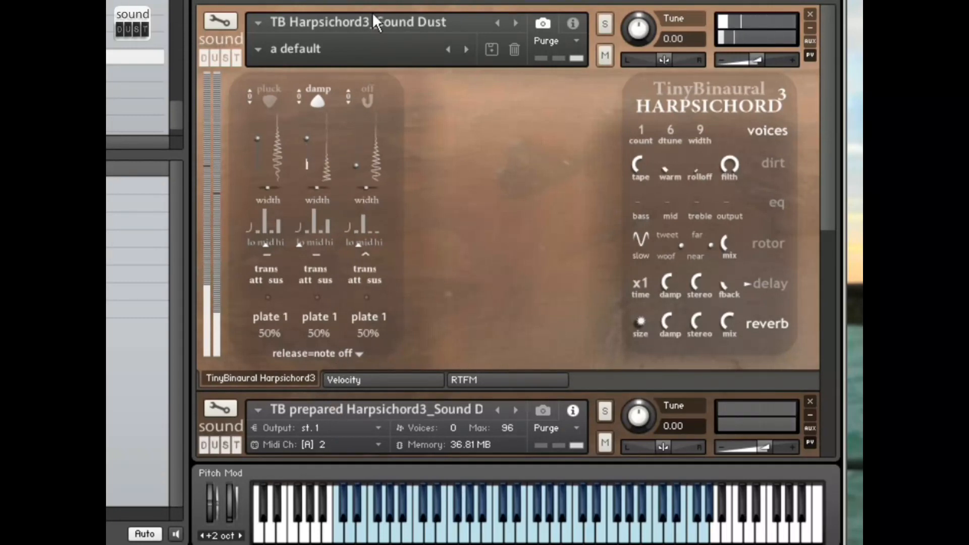
pyautogui.click(268, 99)
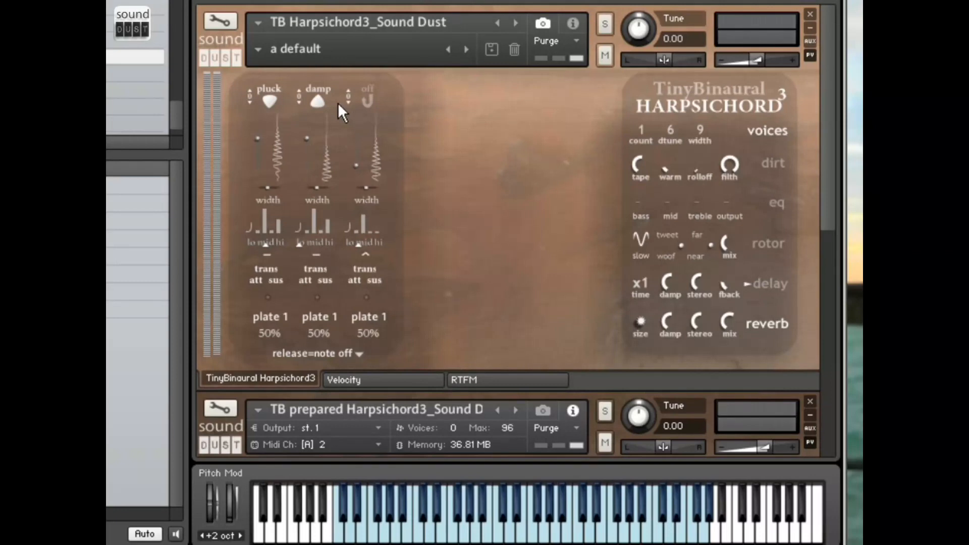
pyautogui.click(316, 100)
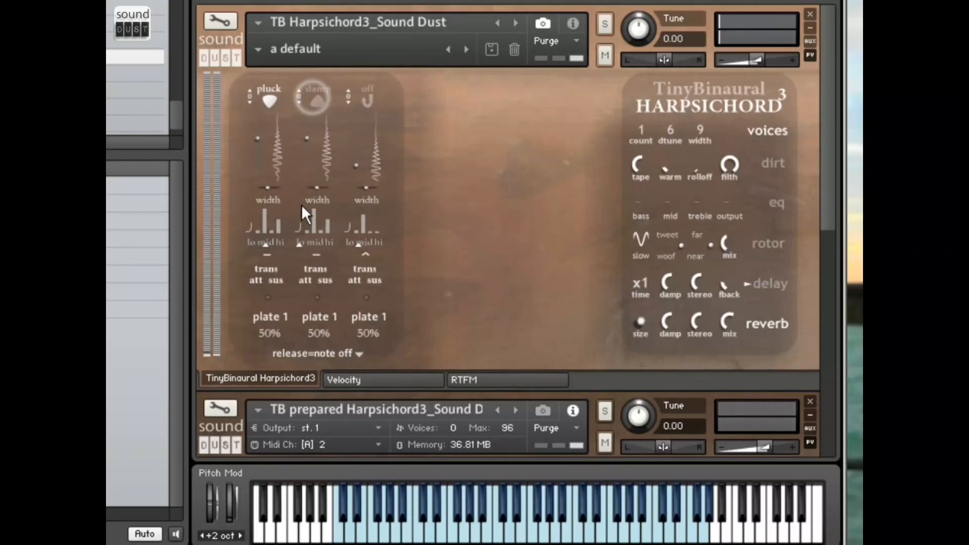
# Pan the pluck layer left and right, recentre it, and switch its width setting to the bracket-shaped mode.
pyautogui.moveTo(267, 187); pyautogui.dragTo(259, 187)
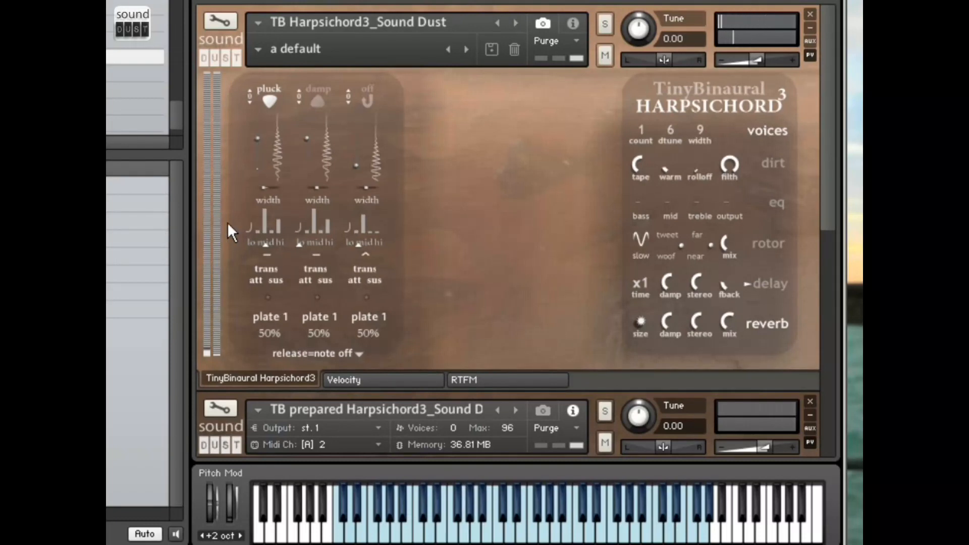
pyautogui.click(268, 201)
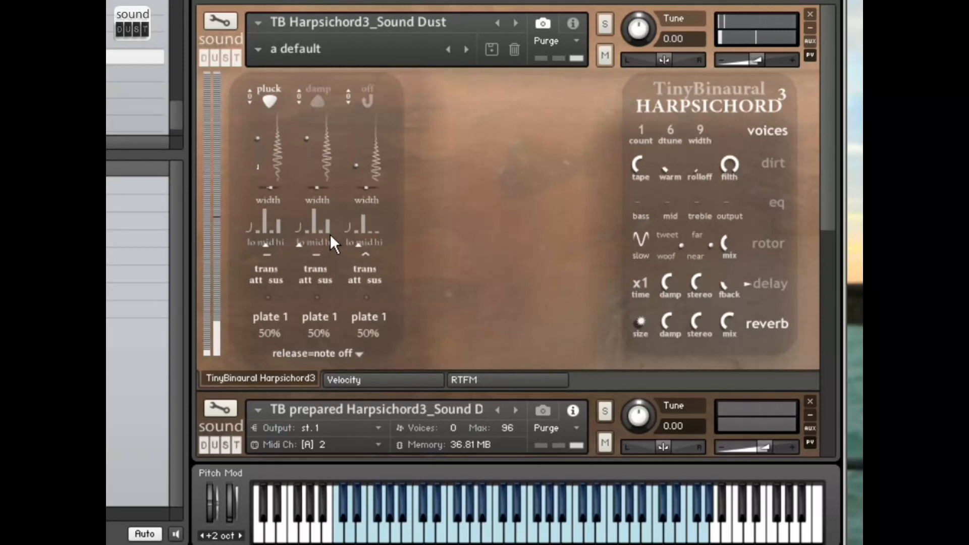
pyautogui.click(264, 185)
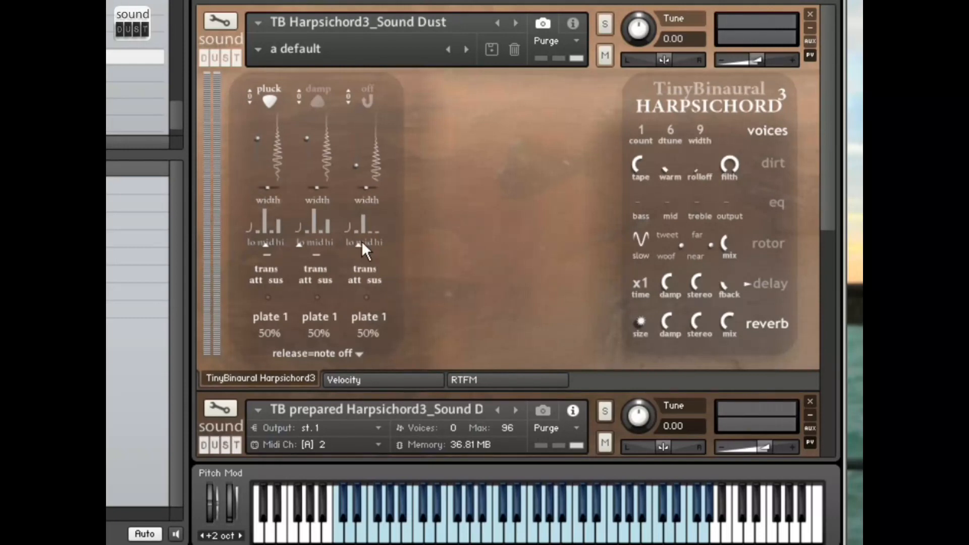
pyautogui.click(263, 194)
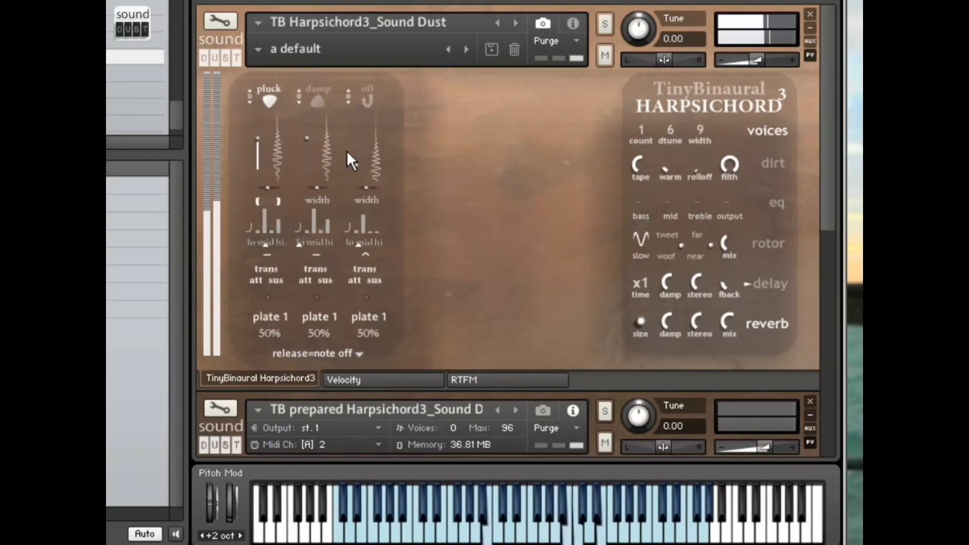
# Return the pluck layer's width setting to the text mode, then raise its low bar and try different attack curves.
pyautogui.click(265, 197)
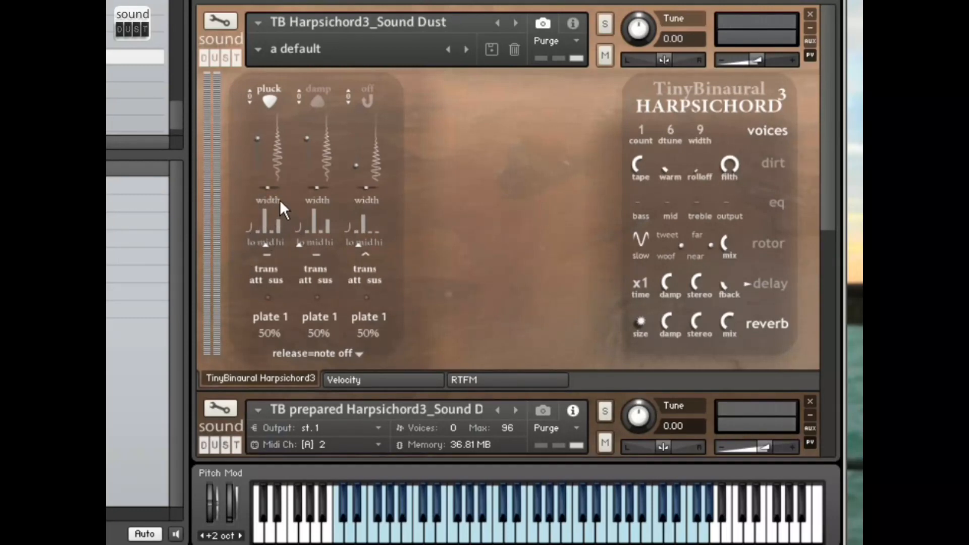
pyautogui.click(250, 231)
pyautogui.moveTo(258, 208); pyautogui.dragTo(246, 235)
pyautogui.click(259, 228)
pyautogui.moveTo(250, 223); pyautogui.dragTo(253, 185)
pyautogui.moveTo(258, 226); pyautogui.dragTo(268, 180)
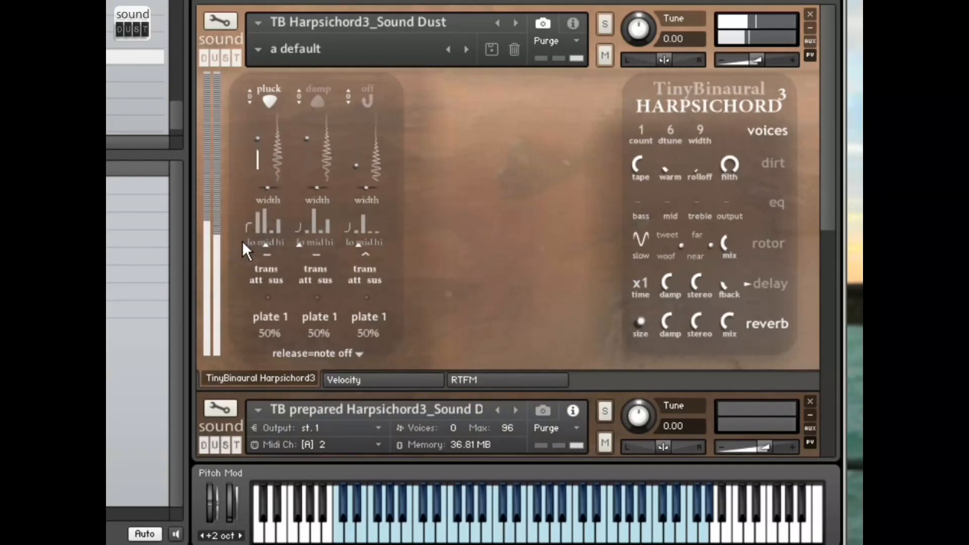
pyautogui.moveTo(249, 225); pyautogui.dragTo(266, 259)
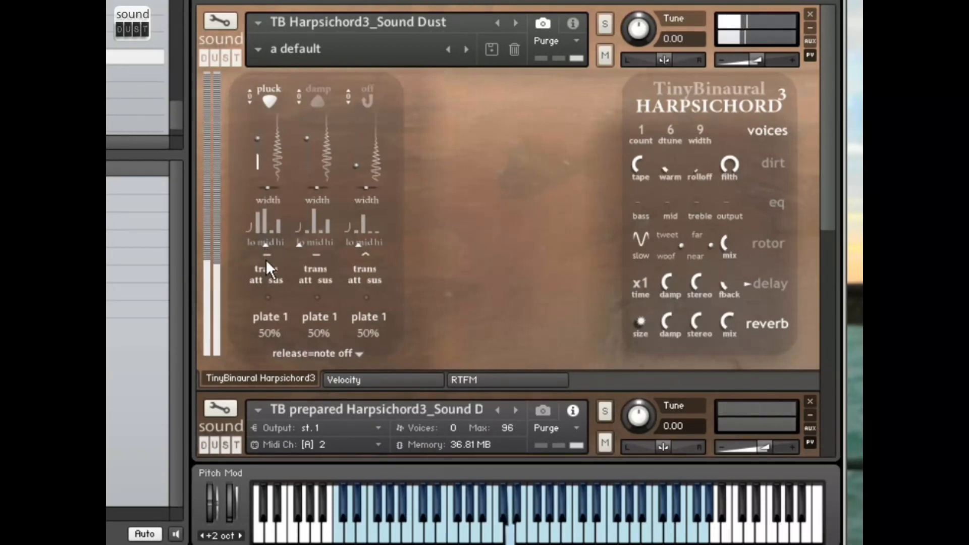
# Set the pluck layer's filter shape to the v mode and move its lo–hi marker, toggling the damp layer on and off.
pyautogui.click(319, 97)
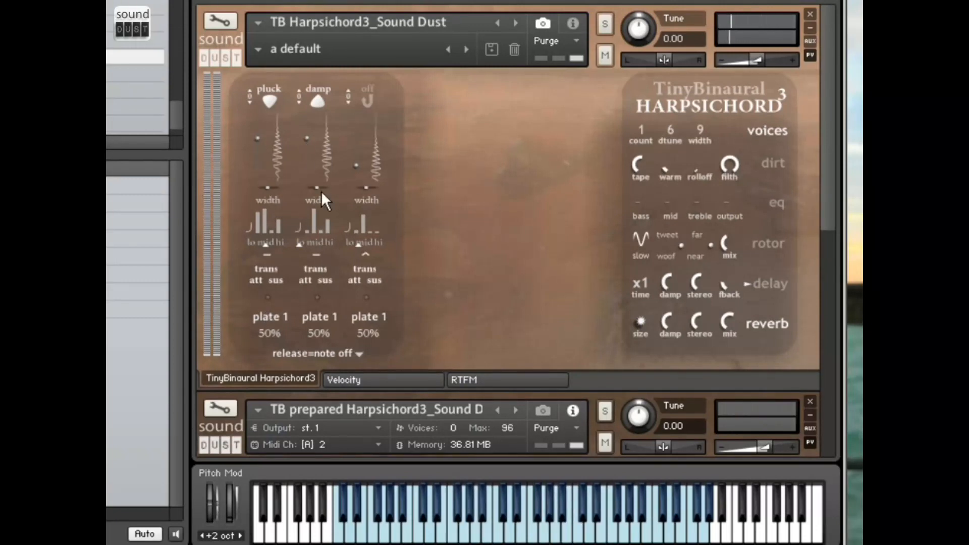
pyautogui.moveTo(255, 233); pyautogui.dragTo(259, 207)
pyautogui.moveTo(265, 246); pyautogui.dragTo(163, 275)
pyautogui.moveTo(284, 244); pyautogui.dragTo(282, 310)
pyautogui.moveTo(268, 245); pyautogui.dragTo(359, 229)
pyautogui.click(319, 99)
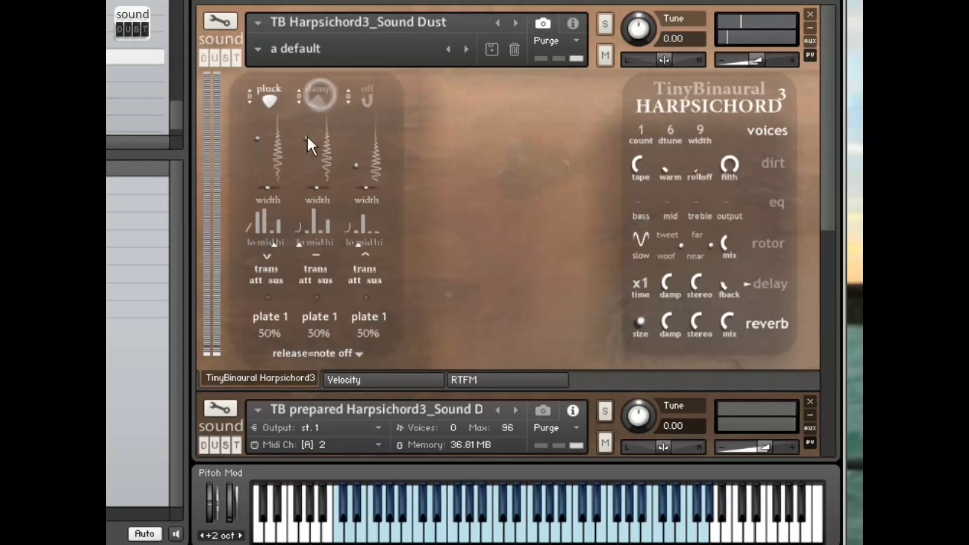
# Sweep the pluck layer's v-shaped filter marker between lo and hi, and lower its low bar.
pyautogui.moveTo(272, 244); pyautogui.dragTo(237, 257)
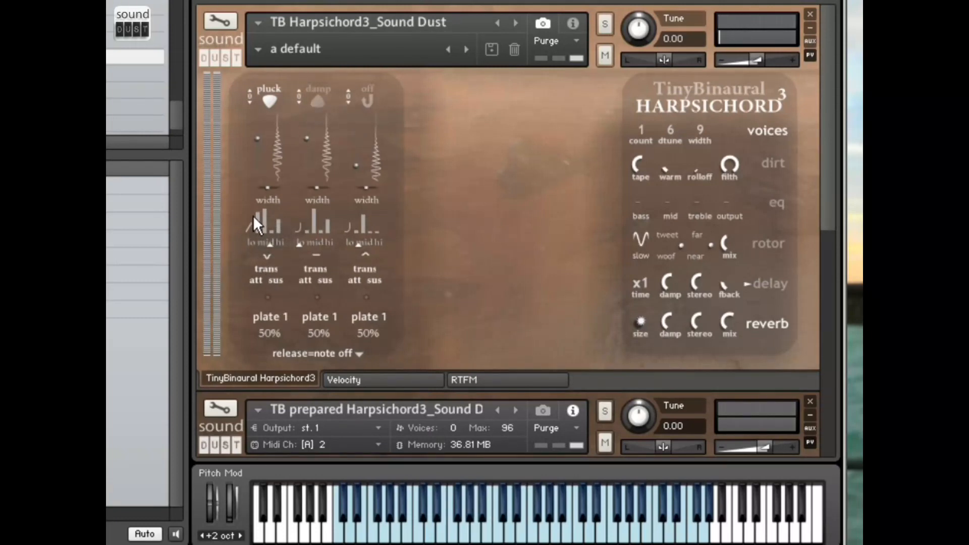
pyautogui.moveTo(254, 215); pyautogui.dragTo(262, 284)
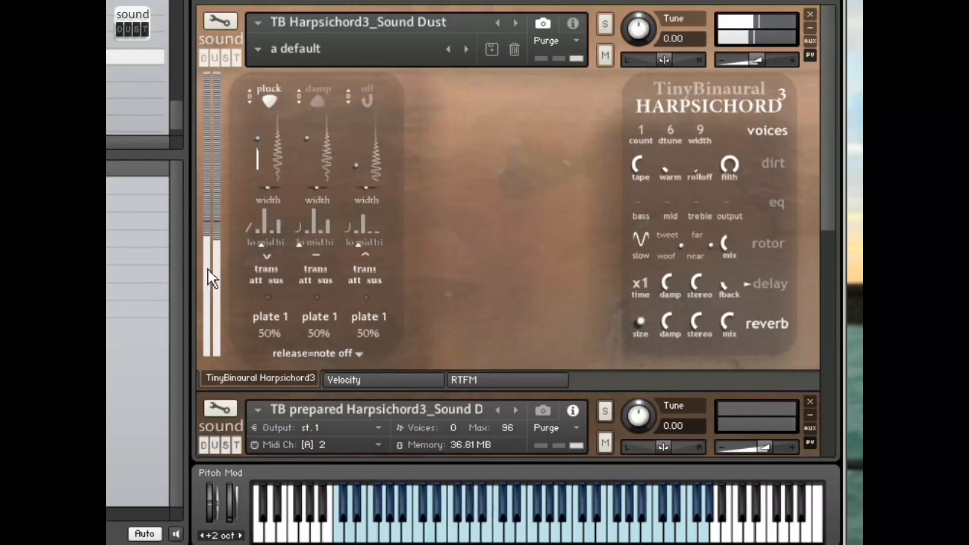
pyautogui.moveTo(261, 246); pyautogui.dragTo(293, 244)
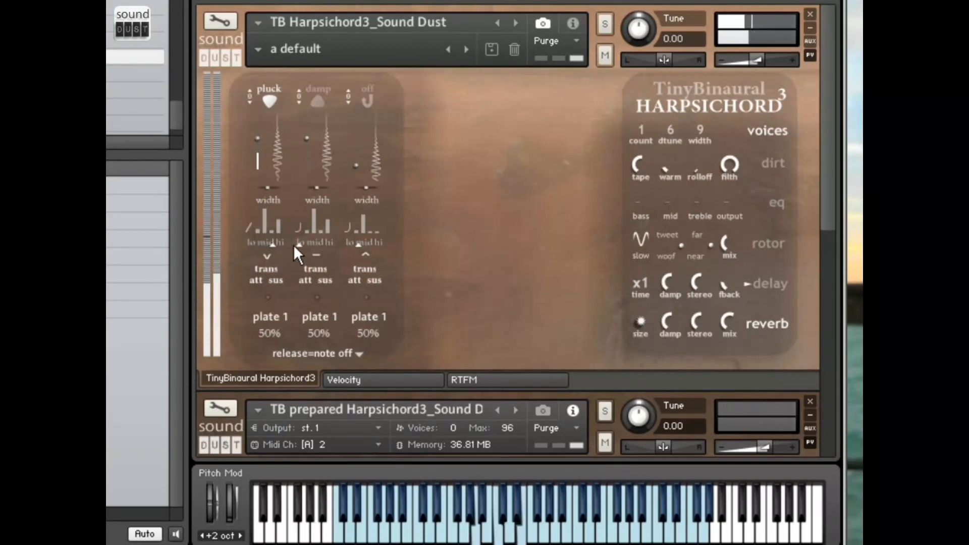
# Switch the pluck layer's filter shape to the ^ mode and sweep its marker, leaving it near lo.
pyautogui.click(266, 256)
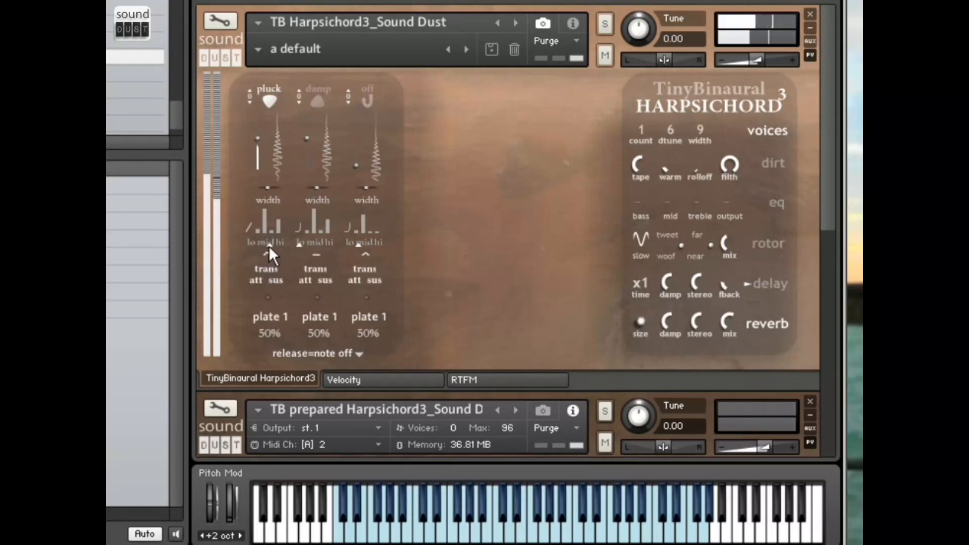
pyautogui.moveTo(268, 247); pyautogui.dragTo(253, 246)
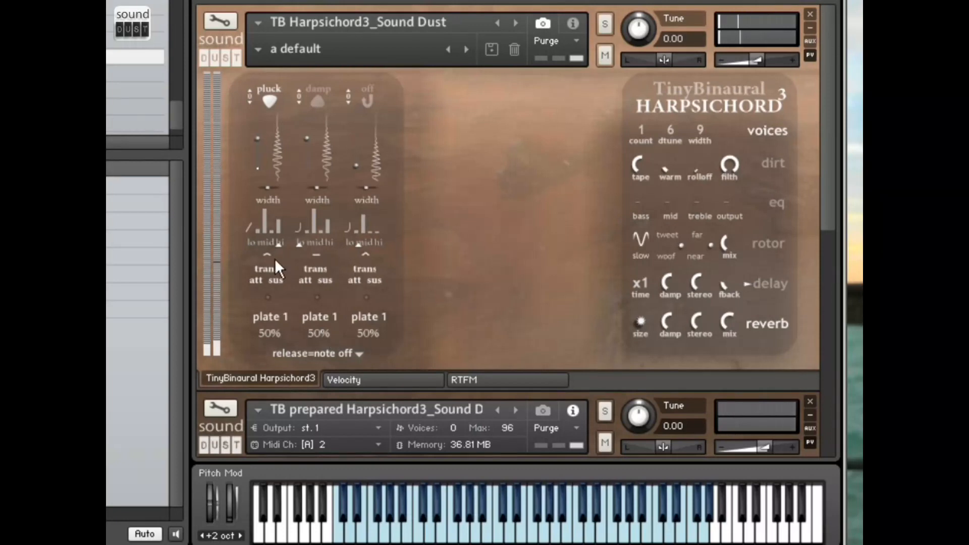
pyautogui.moveTo(283, 244); pyautogui.dragTo(248, 262)
# Try the pluck layer's transient attack at +20 and -38 with sustain at +50, and switch the transient effect off.
pyautogui.moveTo(262, 279); pyautogui.dragTo(295, 253)
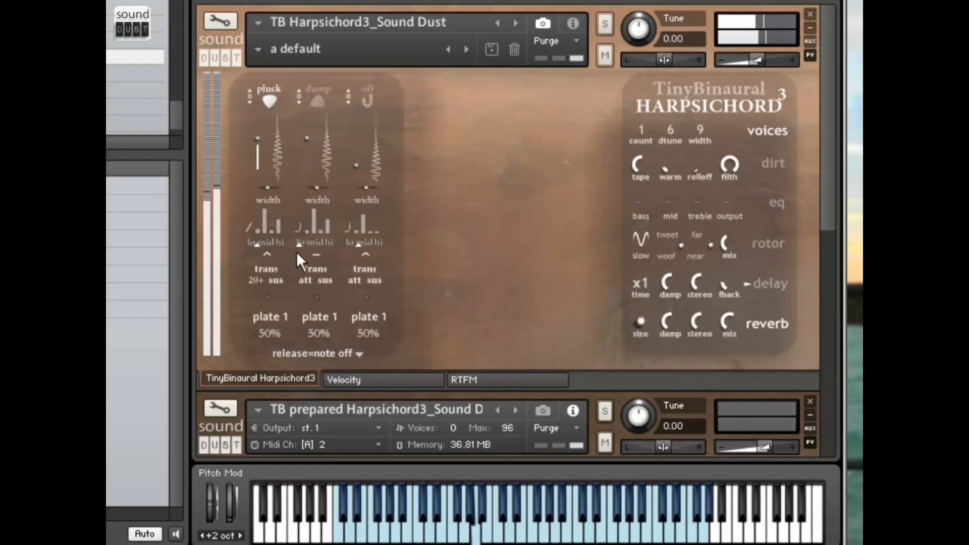
pyautogui.moveTo(279, 277); pyautogui.dragTo(346, 204)
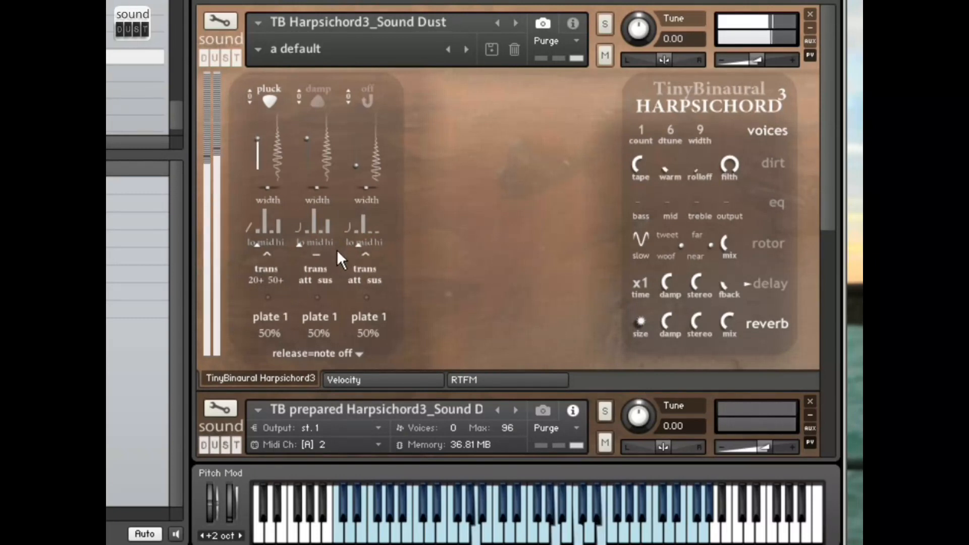
pyautogui.moveTo(258, 277); pyautogui.dragTo(240, 339)
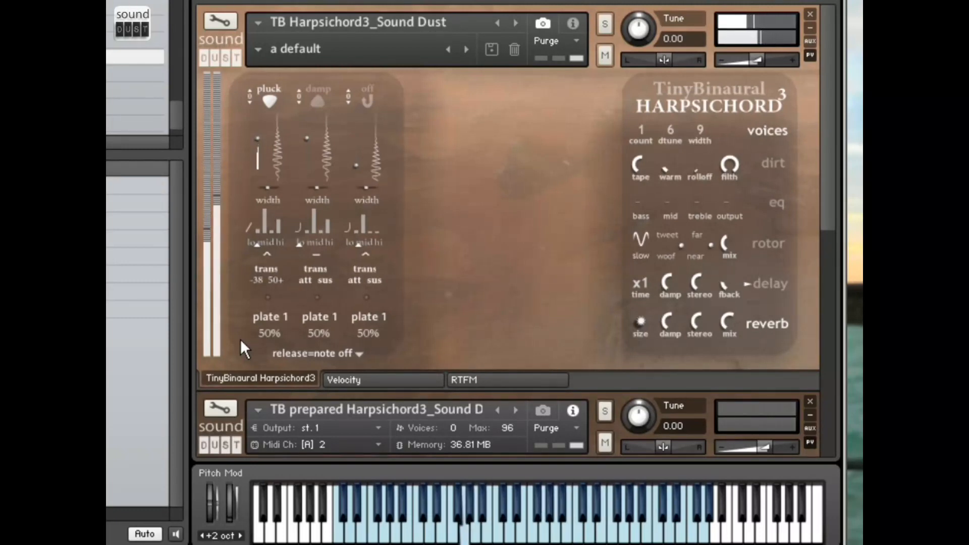
pyautogui.click(269, 267)
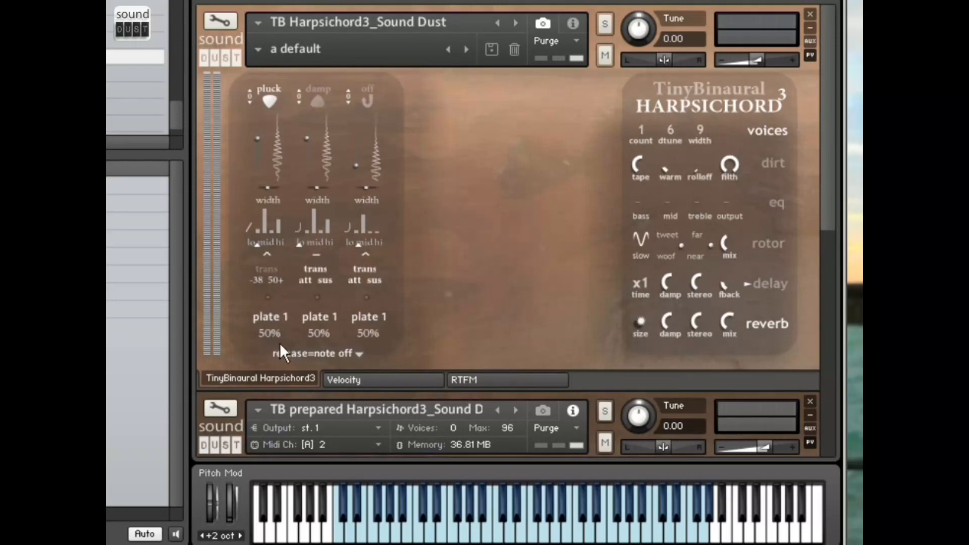
# Load the ghost impulse on the pluck layer and try its size at 150% and 50%.
pyautogui.click(269, 313)
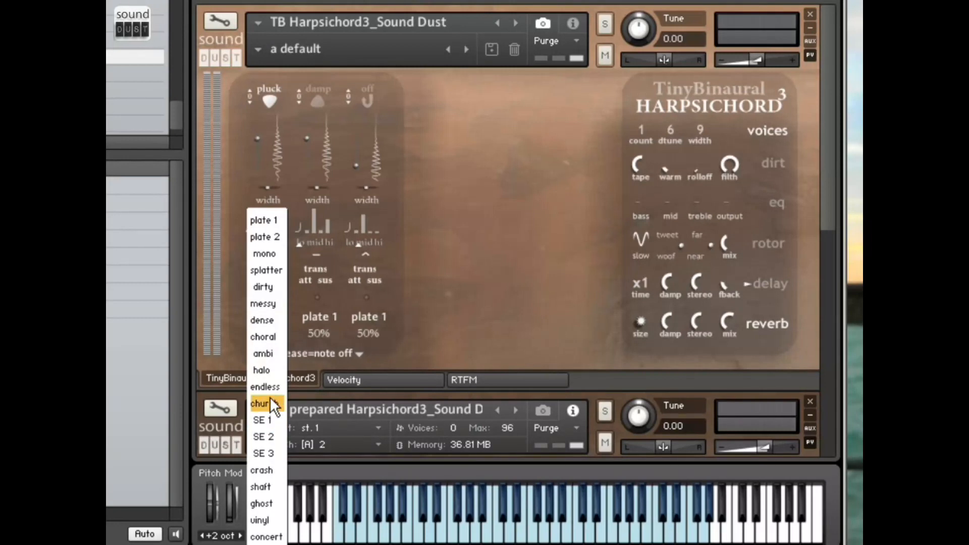
pyautogui.click(270, 500)
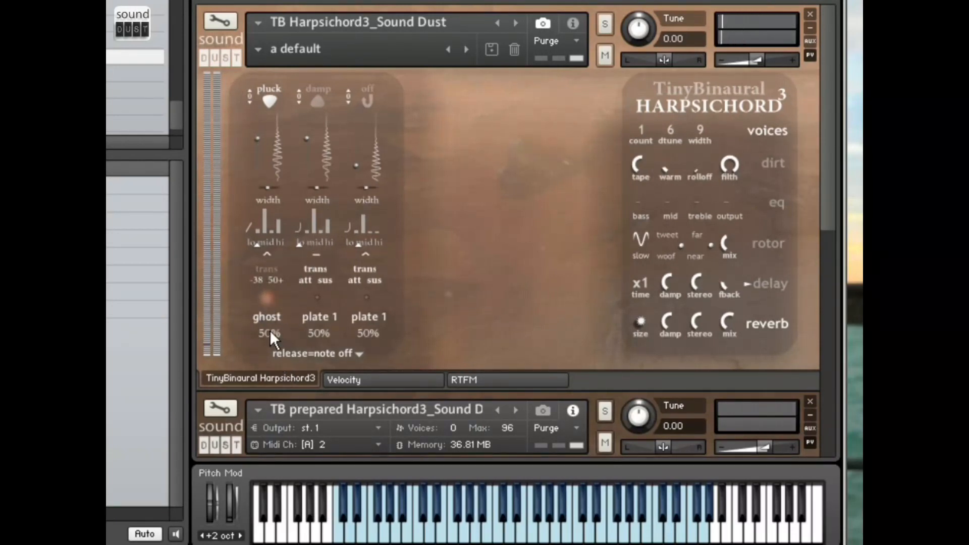
pyautogui.moveTo(270, 330); pyautogui.dragTo(295, 294)
pyautogui.moveTo(316, 268); pyautogui.dragTo(382, 193)
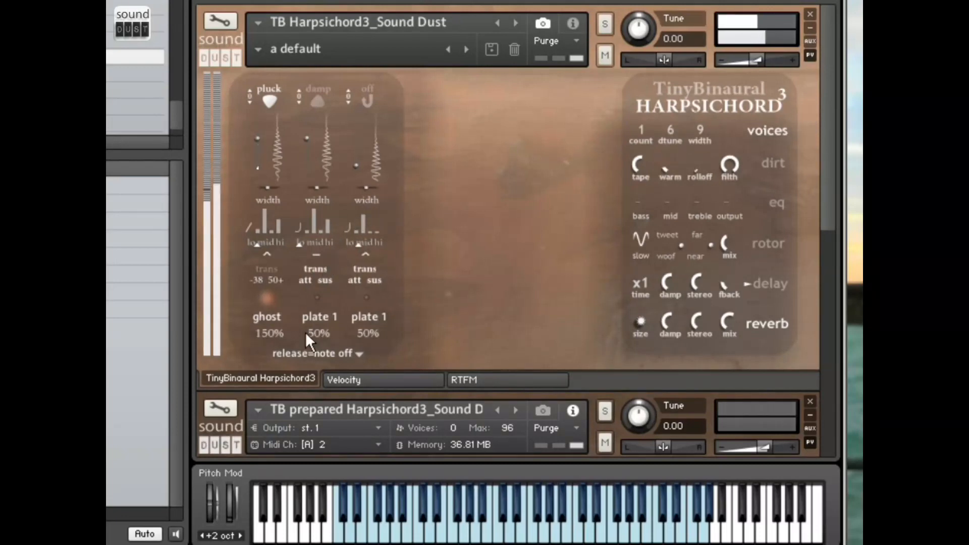
pyautogui.click(273, 335)
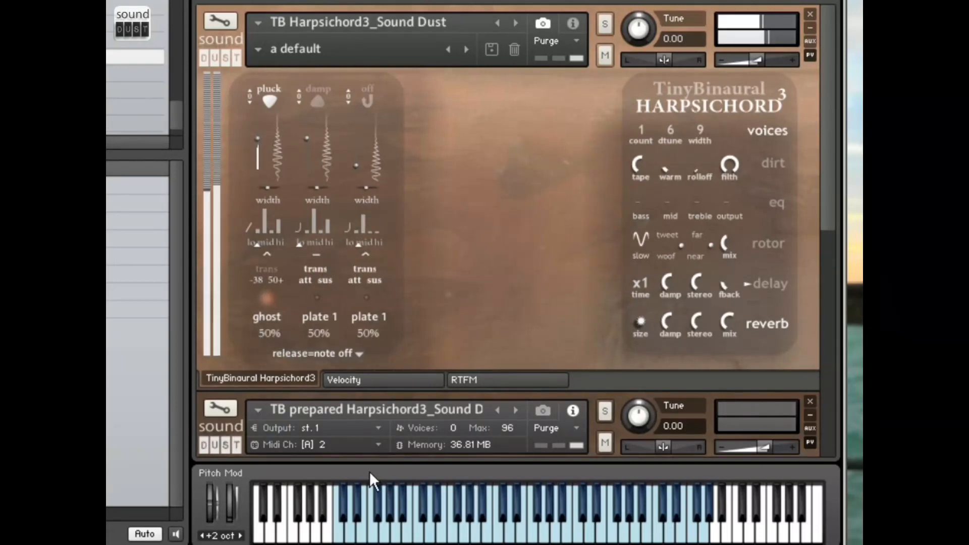
pyautogui.moveTo(268, 334); pyautogui.dragTo(284, 368)
pyautogui.click(266, 299)
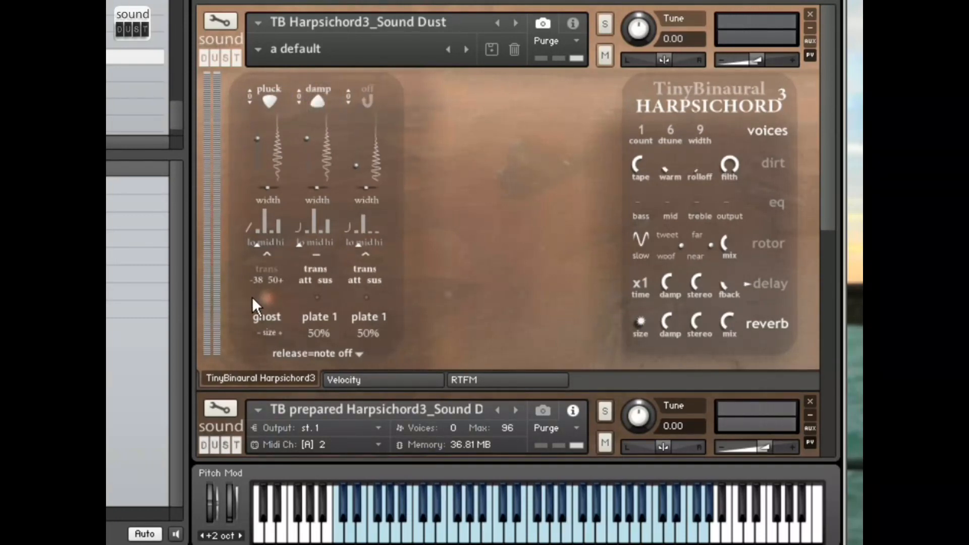
# Enable the off layer, set voices detune to 30 and width to 23, and try counts of 7 and 2 before returning to 1.
pyautogui.click(364, 103)
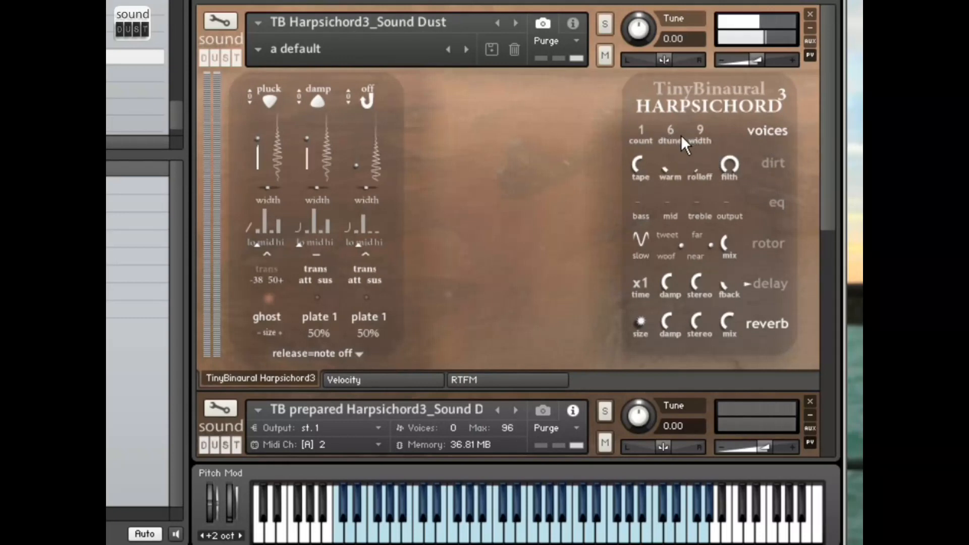
pyautogui.moveTo(643, 132); pyautogui.dragTo(689, 63)
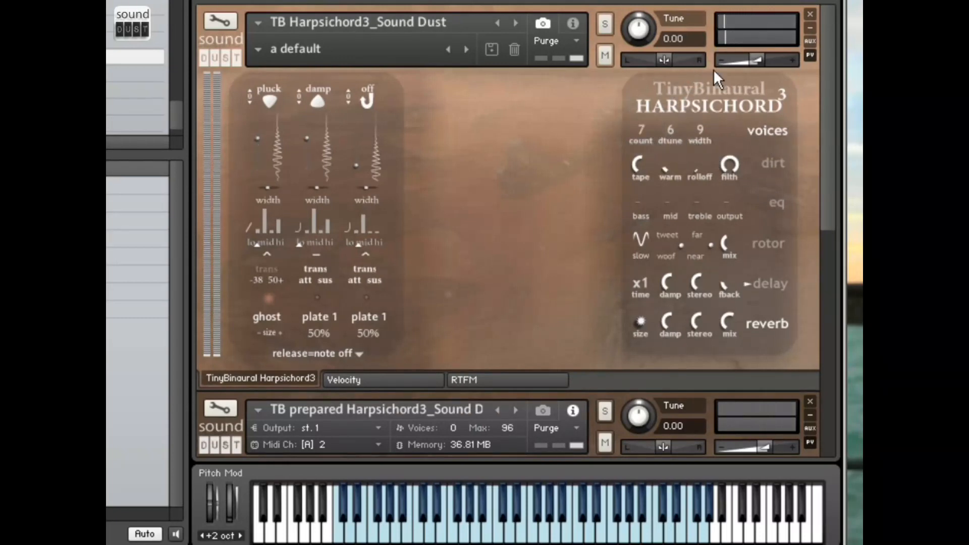
pyautogui.moveTo(671, 132); pyautogui.dragTo(812, 8)
pyautogui.moveTo(700, 138); pyautogui.dragTo(786, 138)
pyautogui.moveTo(643, 134); pyautogui.dragTo(580, 205)
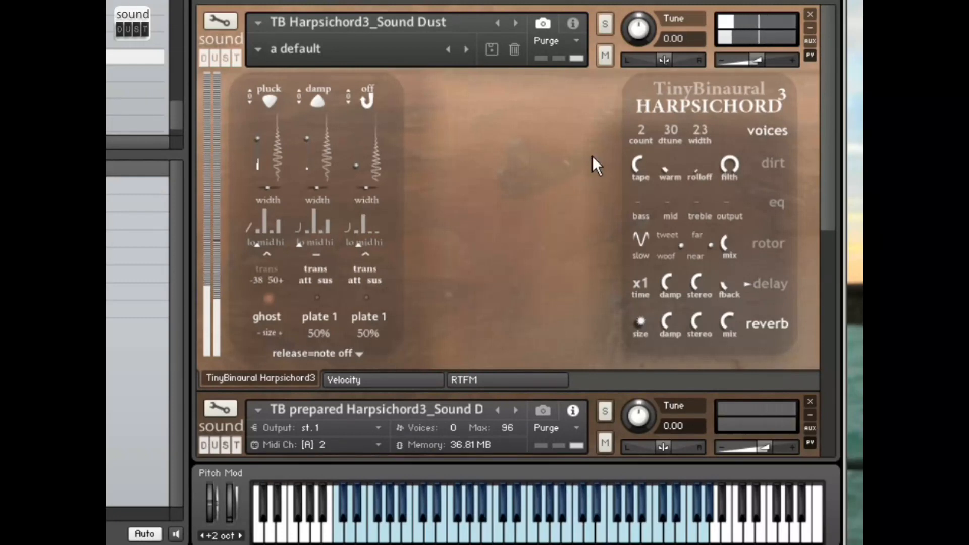
pyautogui.moveTo(642, 130); pyautogui.dragTo(522, 229)
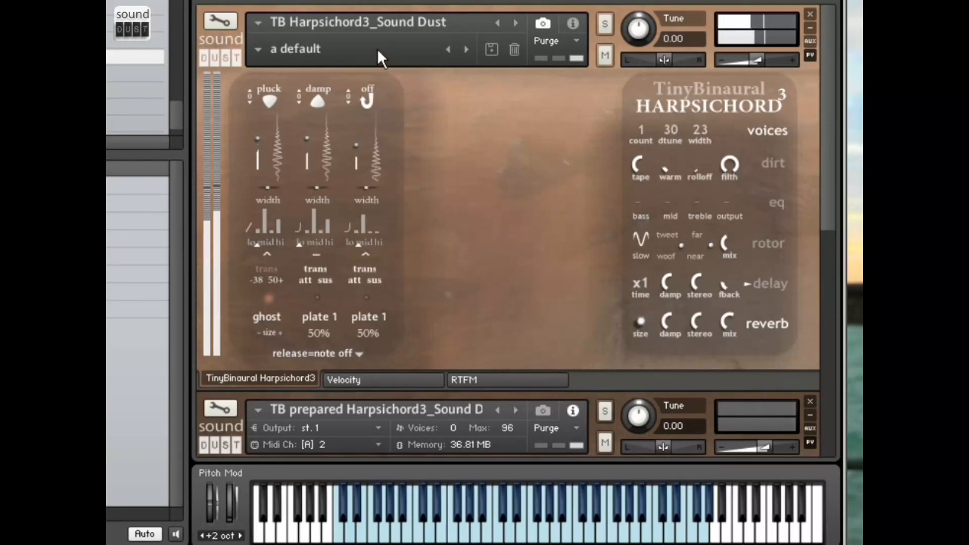
# Turn off the pluck layer's ghost effect, and in the dirt section switch filth off and raise tape, warm and rolloff.
pyautogui.click(268, 299)
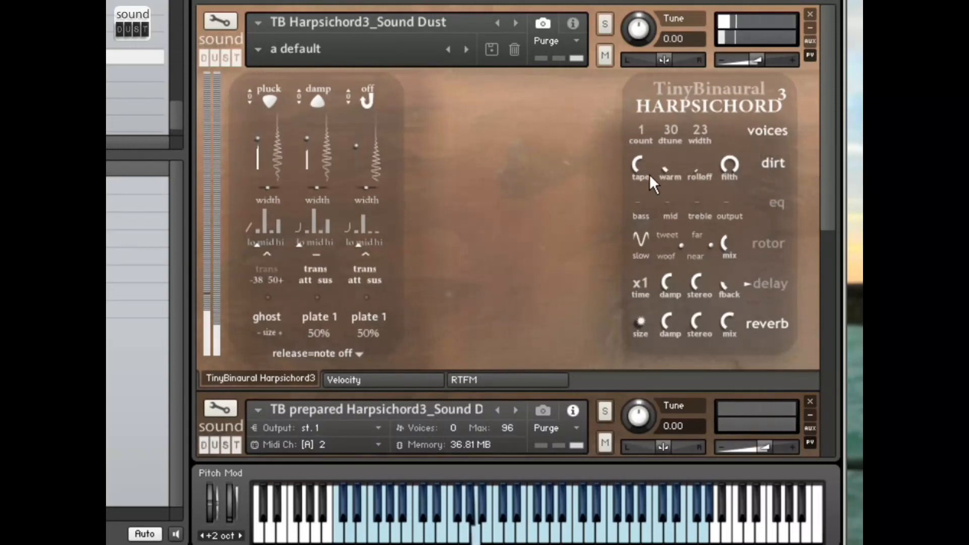
pyautogui.click(731, 165)
pyautogui.moveTo(712, 182); pyautogui.dragTo(566, 424)
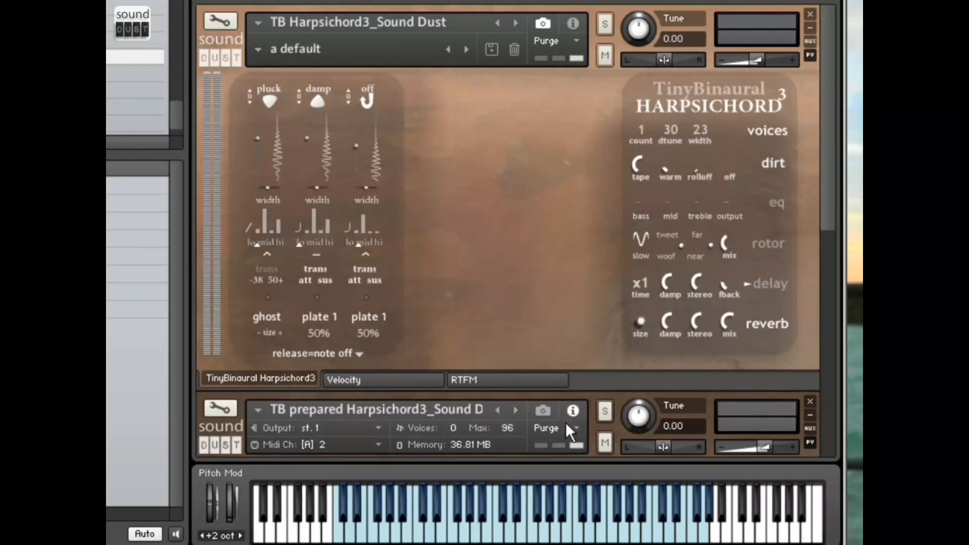
pyautogui.moveTo(641, 163); pyautogui.dragTo(654, 123)
pyautogui.moveTo(673, 165); pyautogui.dragTo(694, 104)
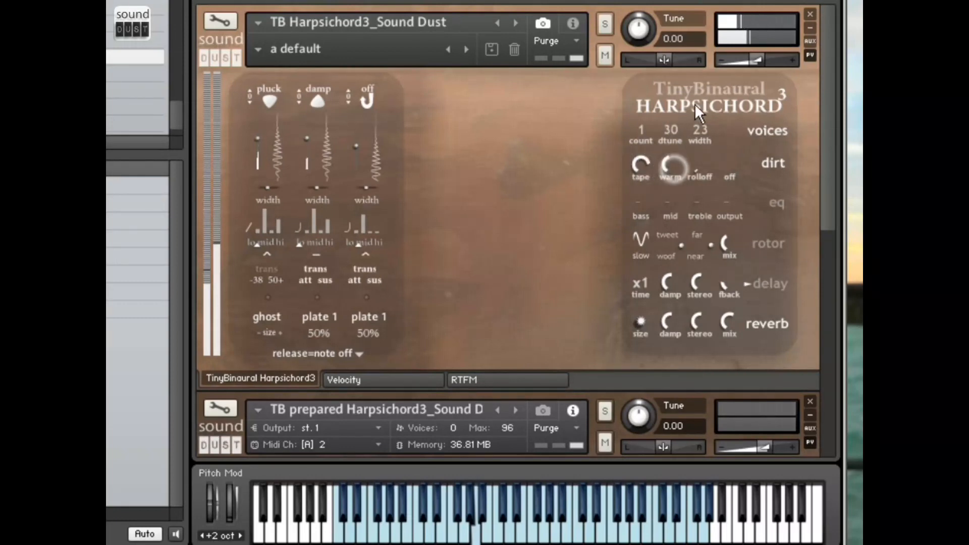
pyautogui.moveTo(702, 156); pyautogui.dragTo(710, 124)
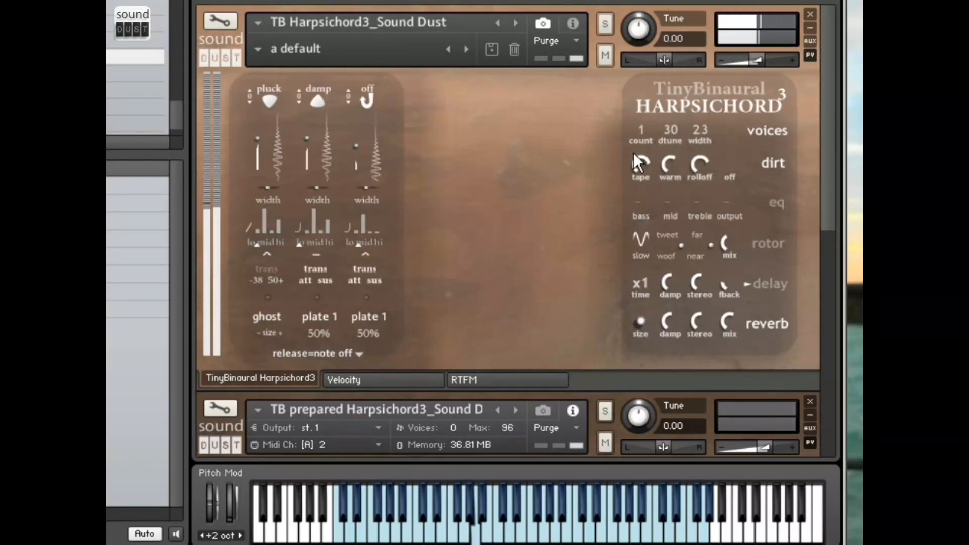
# Lower the dirt section's tape amount, turn filth up high and reduce it, and disable dirt.
pyautogui.moveTo(635, 154); pyautogui.dragTo(663, 151)
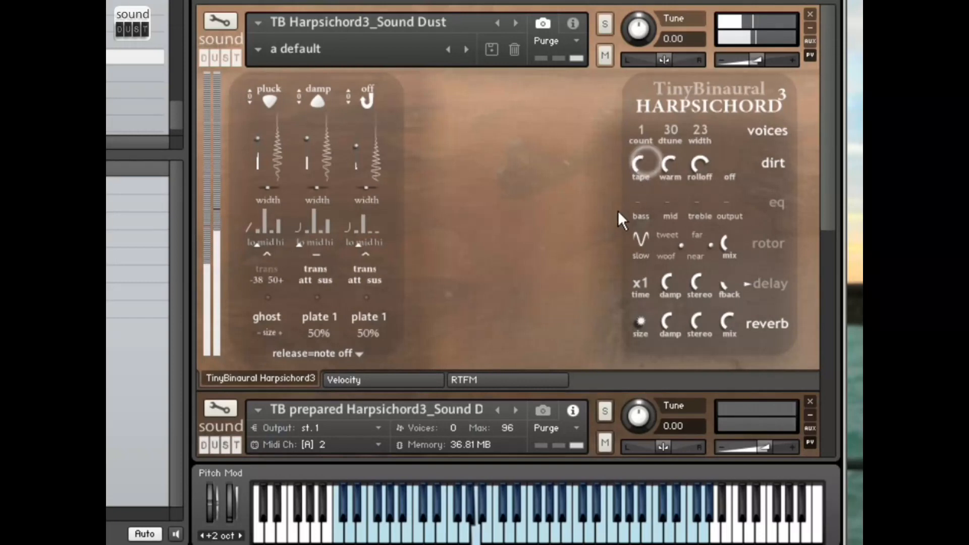
pyautogui.moveTo(617, 210); pyautogui.dragTo(612, 253)
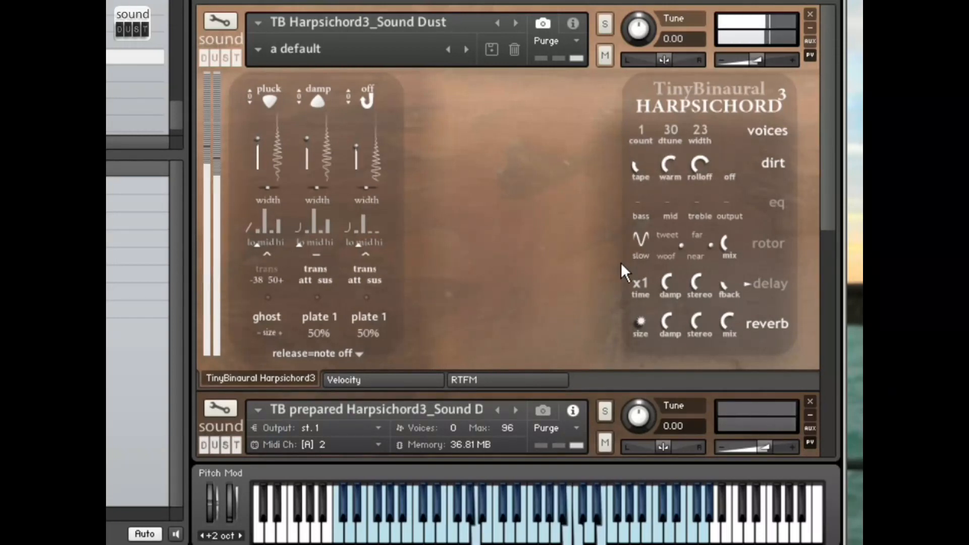
pyautogui.moveTo(733, 168); pyautogui.dragTo(732, 145)
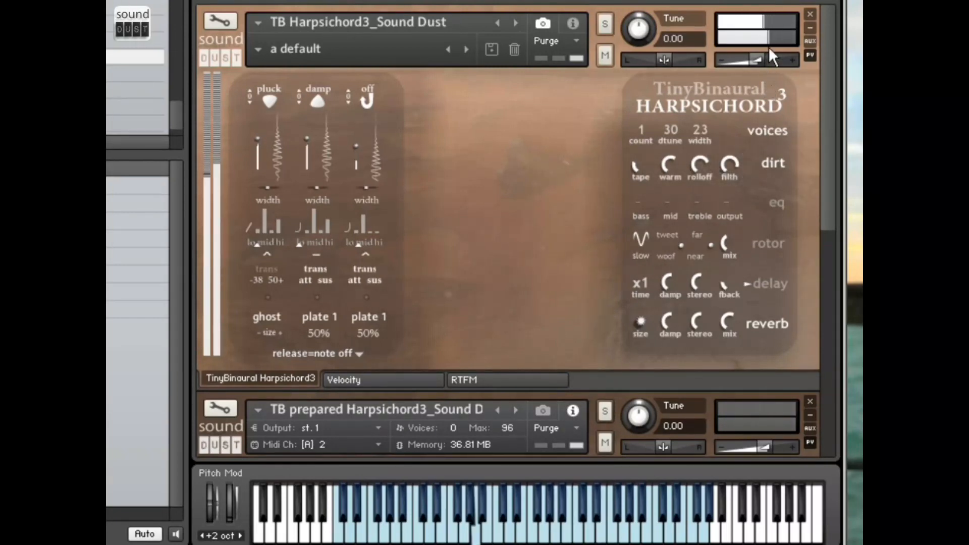
pyautogui.moveTo(735, 158); pyautogui.dragTo(750, 124)
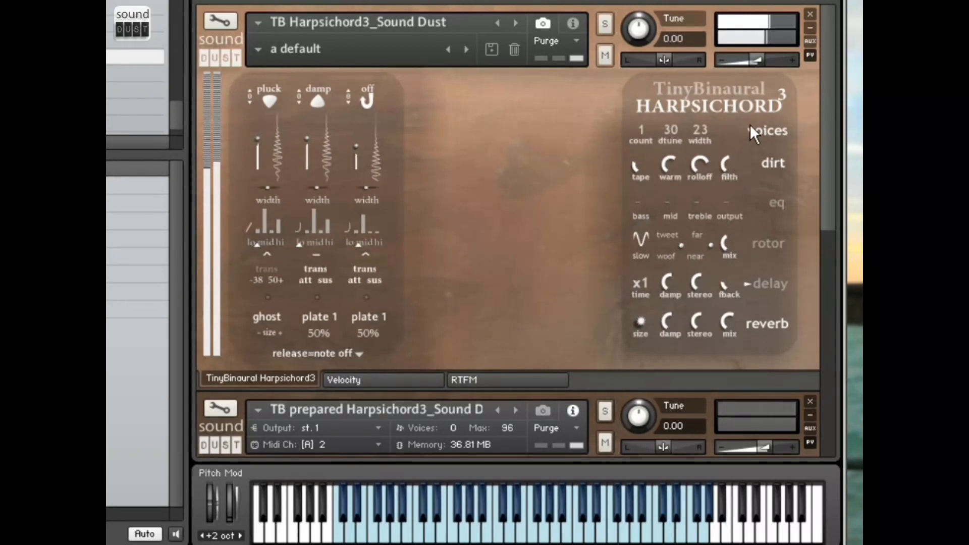
pyautogui.click(776, 162)
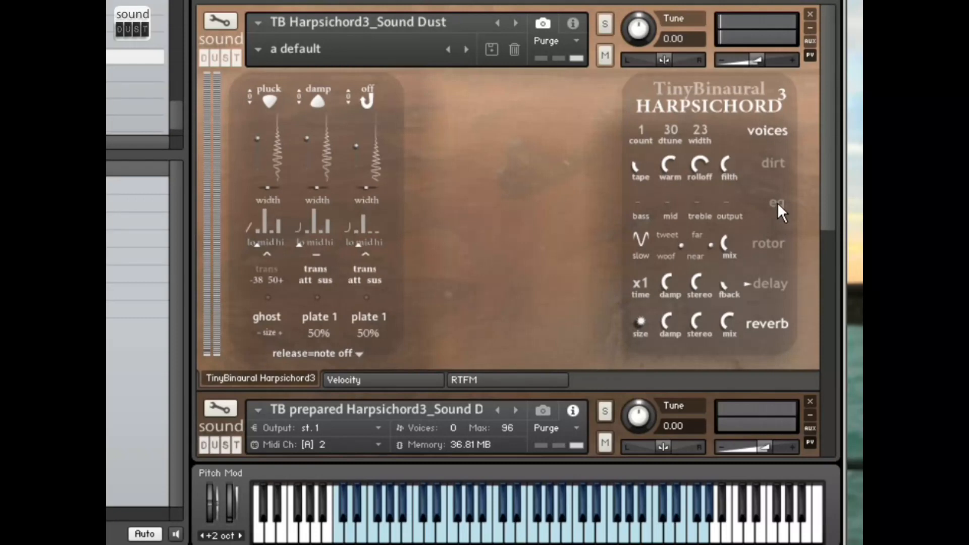
# Enable the eq section, boost bass and treble, cut mid, and raise the output slightly.
pyautogui.click(777, 202)
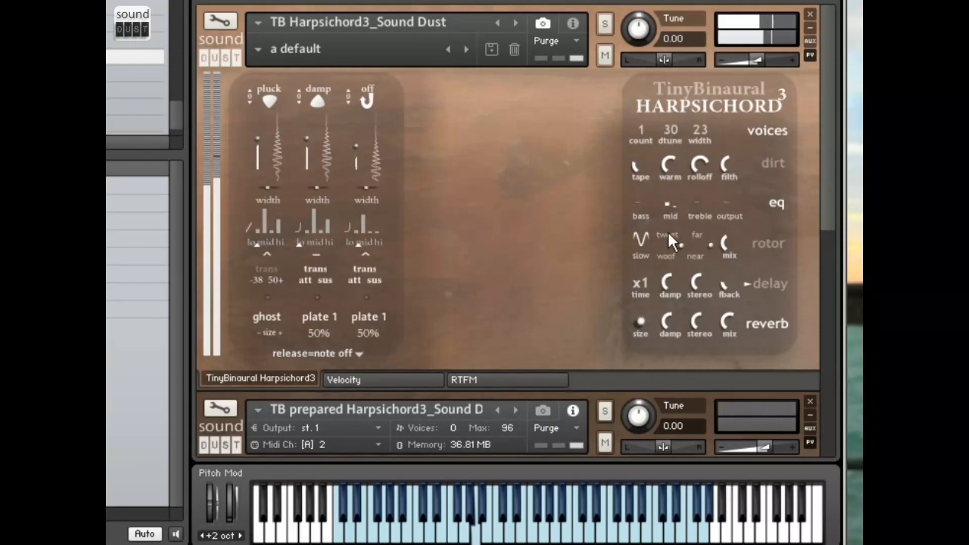
pyautogui.moveTo(634, 201); pyautogui.dragTo(646, 178)
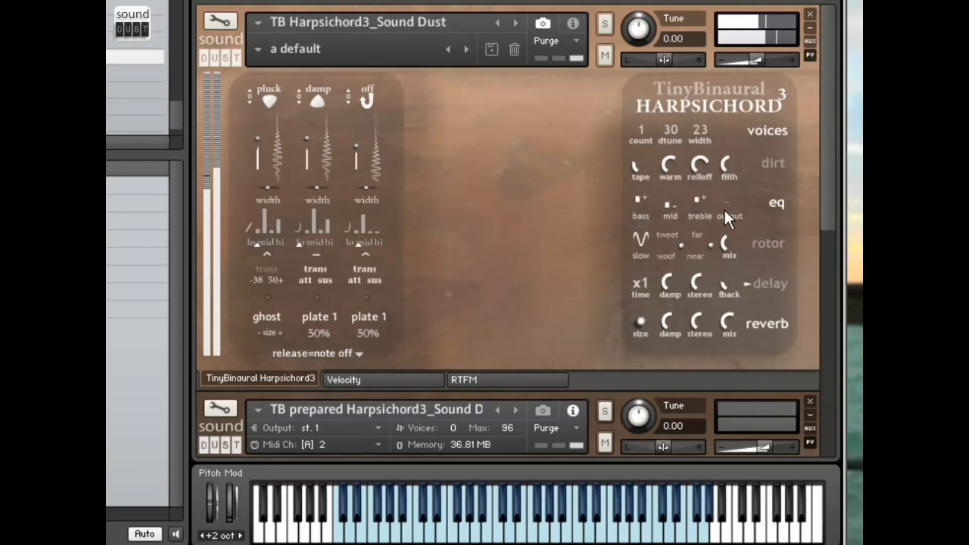
pyautogui.moveTo(726, 201)
pyautogui.mouseDown()
pyautogui.moveTo(737, 163)
pyautogui.moveTo(735, 232)
pyautogui.moveTo(740, 198)
pyautogui.mouseUp()
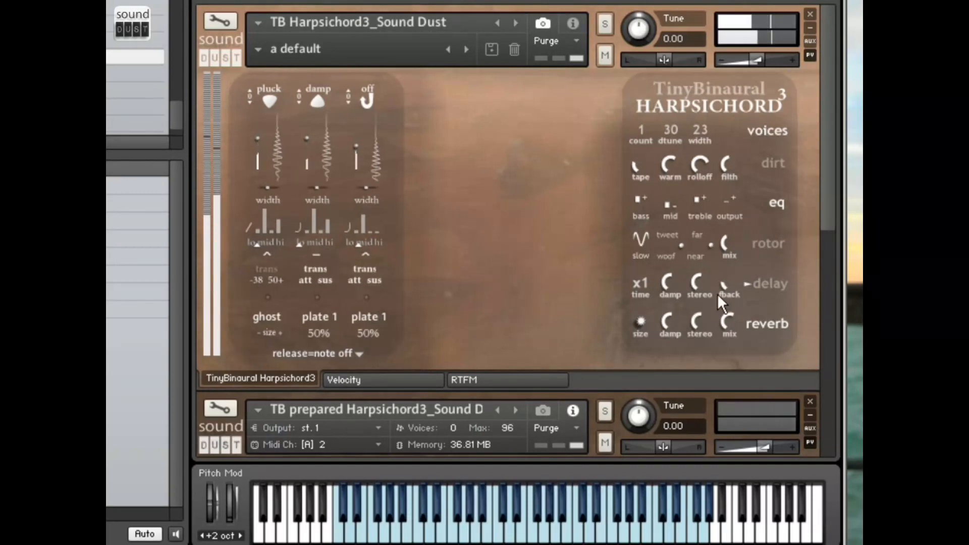
# Disable the eq section, enable the rotor with its mix raised high, and set the rotor speed to fast.
pyautogui.click(784, 202)
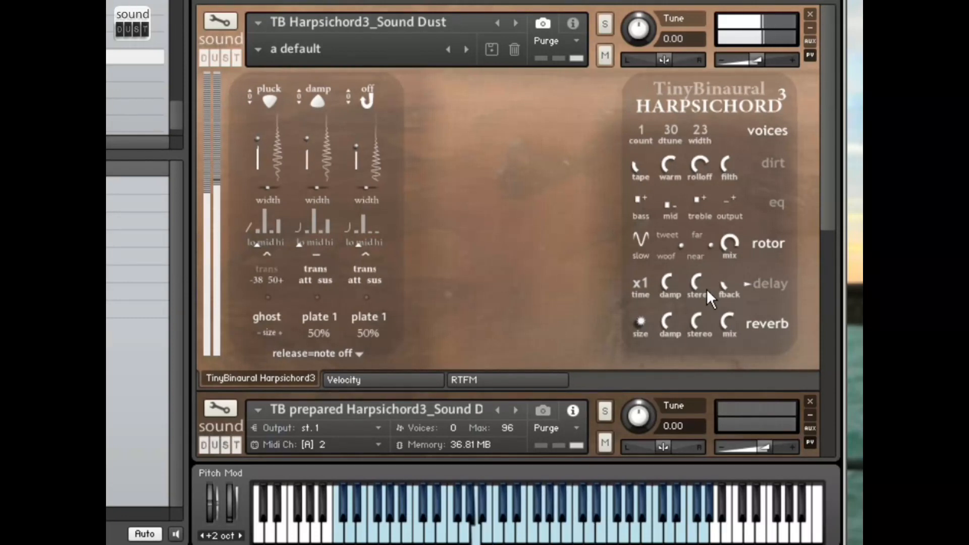
pyautogui.click(646, 238)
pyautogui.click(679, 176)
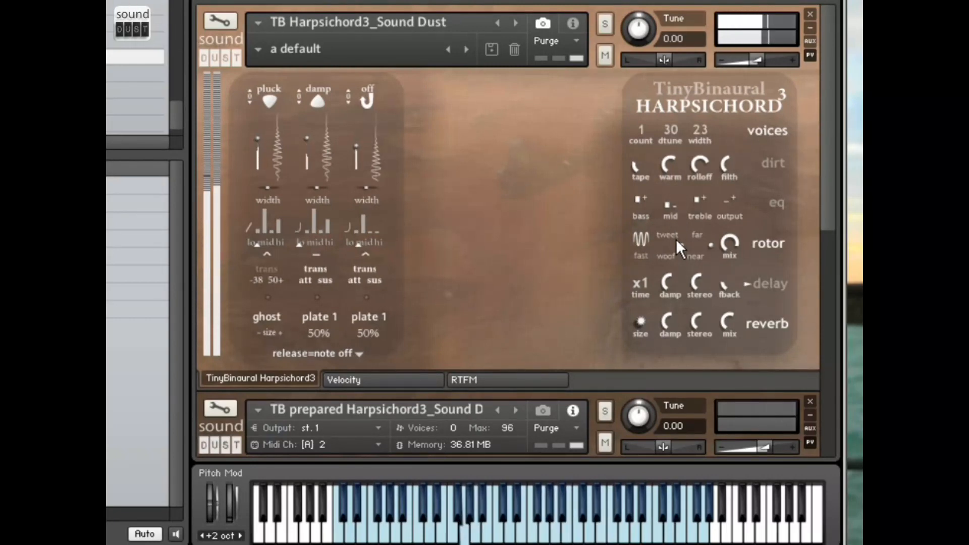
pyautogui.moveTo(683, 236)
pyautogui.mouseDown()
pyautogui.moveTo(719, 129)
pyautogui.moveTo(707, 266)
pyautogui.moveTo(707, 244)
pyautogui.moveTo(689, 222)
pyautogui.mouseUp()
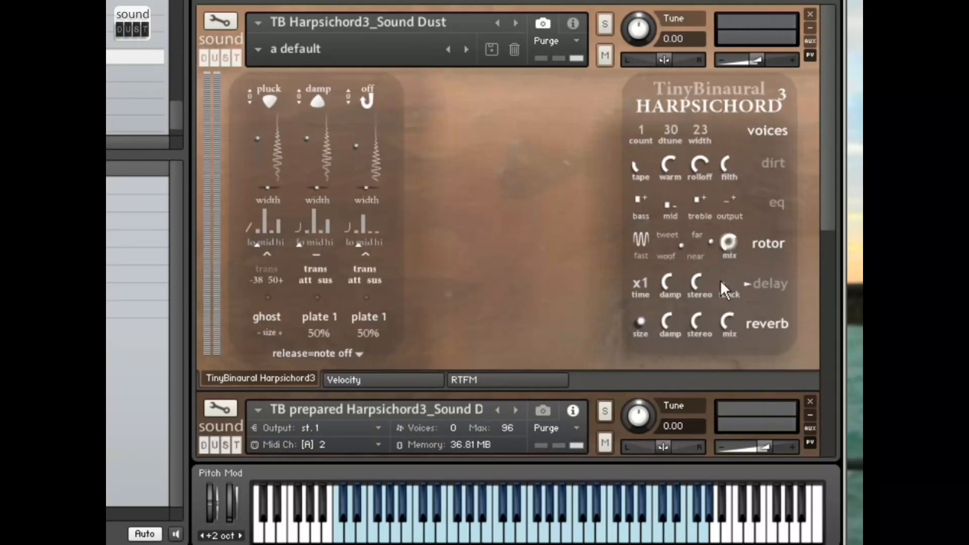
# Switch from the rotor to the delay section, raise the delay feedback, and set its time to x4.
pyautogui.click(762, 284)
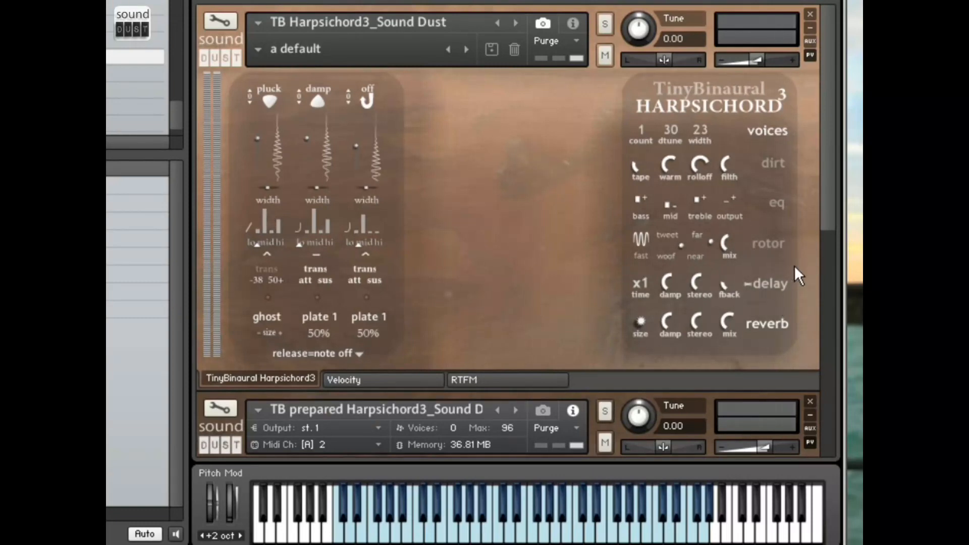
pyautogui.click(759, 285)
pyautogui.moveTo(726, 276); pyautogui.dragTo(751, 223)
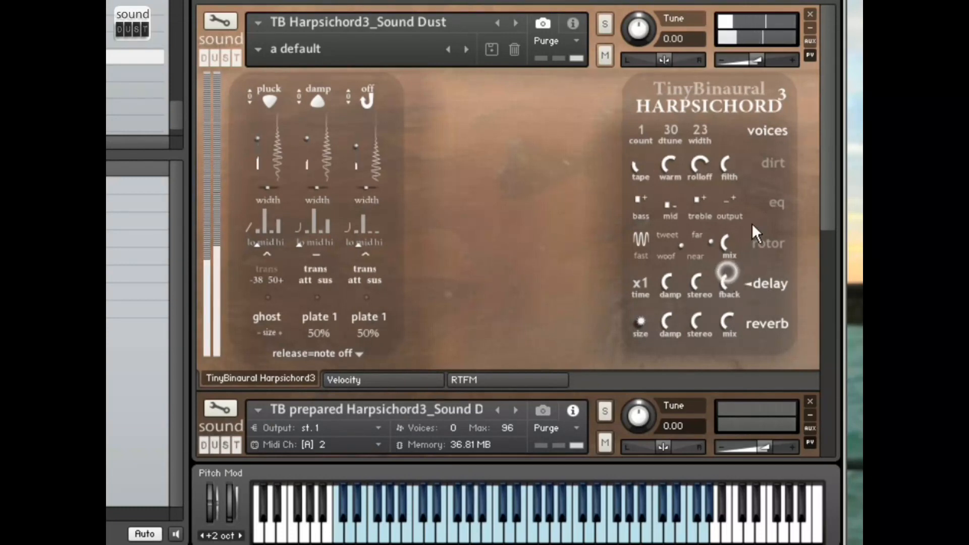
pyautogui.moveTo(640, 282); pyautogui.dragTo(663, 226)
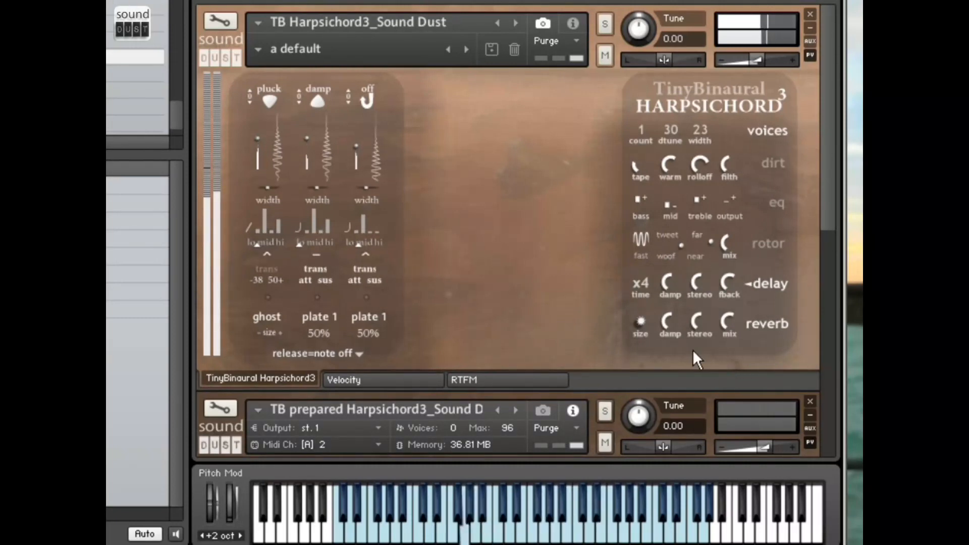
# Toggle the delay, turn its feedback and stereo up high, and reduce both before leaving the delay off.
pyautogui.click(782, 282)
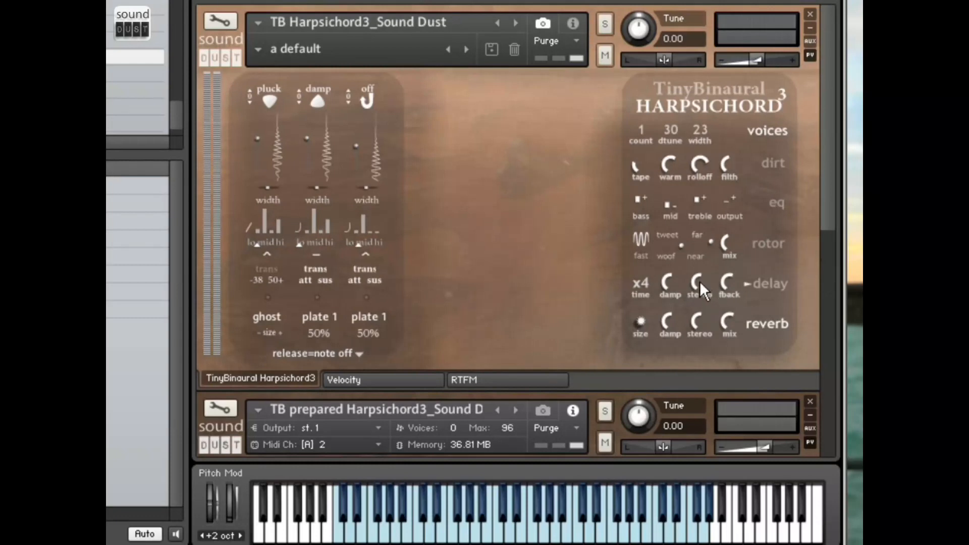
pyautogui.moveTo(725, 281); pyautogui.dragTo(764, 196)
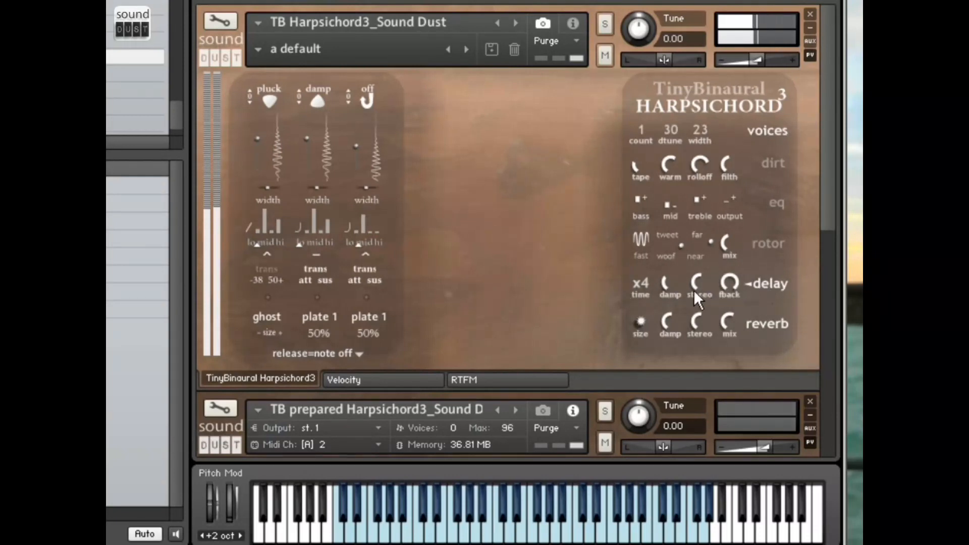
pyautogui.moveTo(683, 283); pyautogui.dragTo(709, 177)
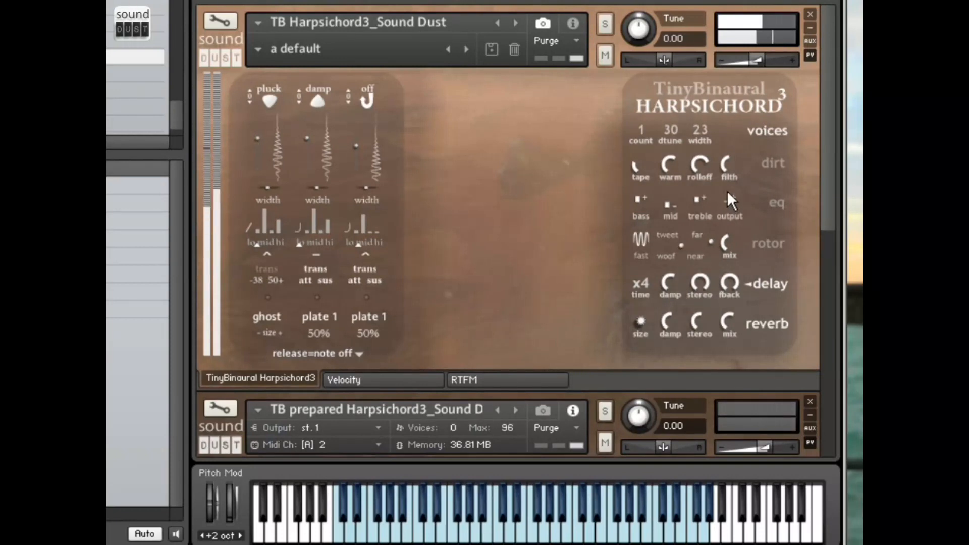
pyautogui.moveTo(727, 191); pyautogui.dragTo(716, 397)
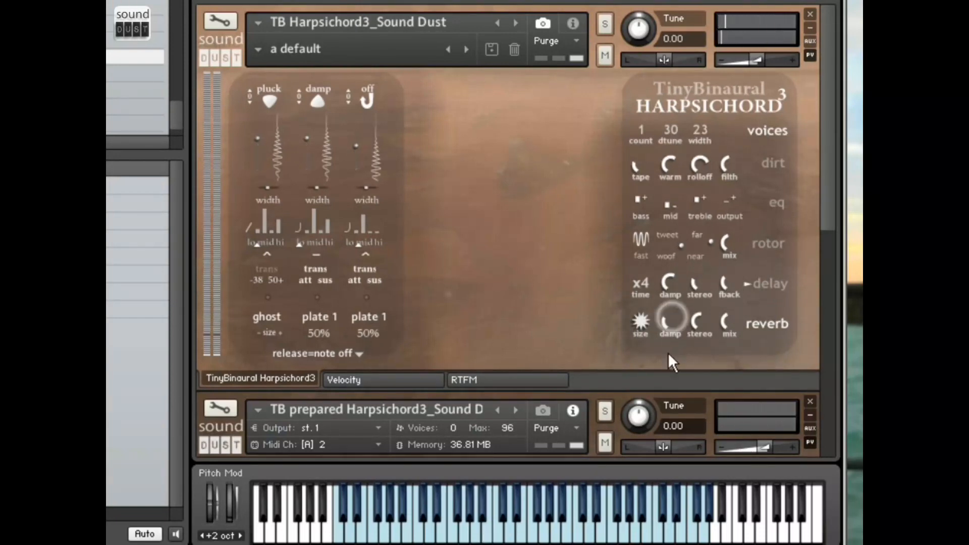
# Raise the reverb section's damp and mix, adjust the damp again, and disable the reverb.
pyautogui.moveTo(667, 352); pyautogui.dragTo(693, 246)
pyautogui.moveTo(735, 317); pyautogui.dragTo(753, 238)
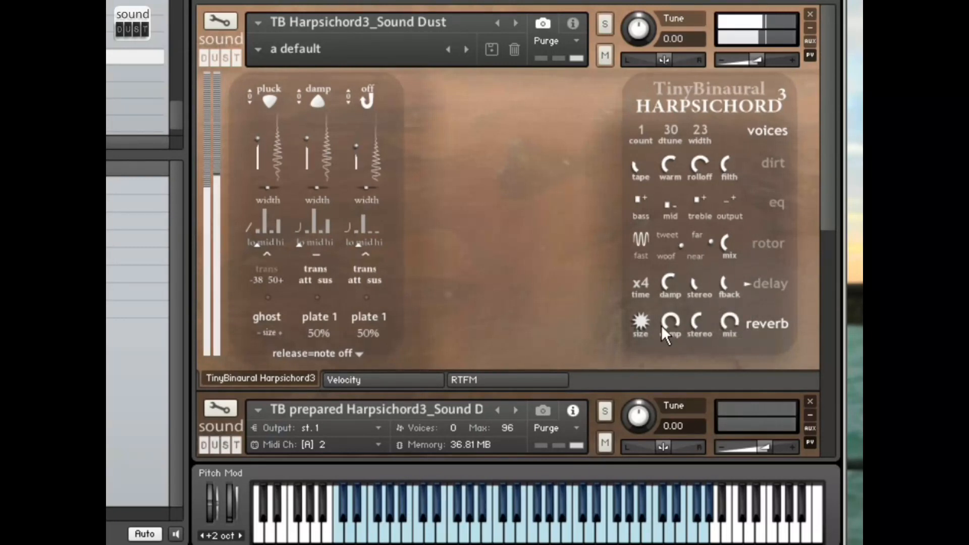
pyautogui.moveTo(670, 319); pyautogui.dragTo(682, 344)
pyautogui.moveTo(729, 265); pyautogui.dragTo(771, 349)
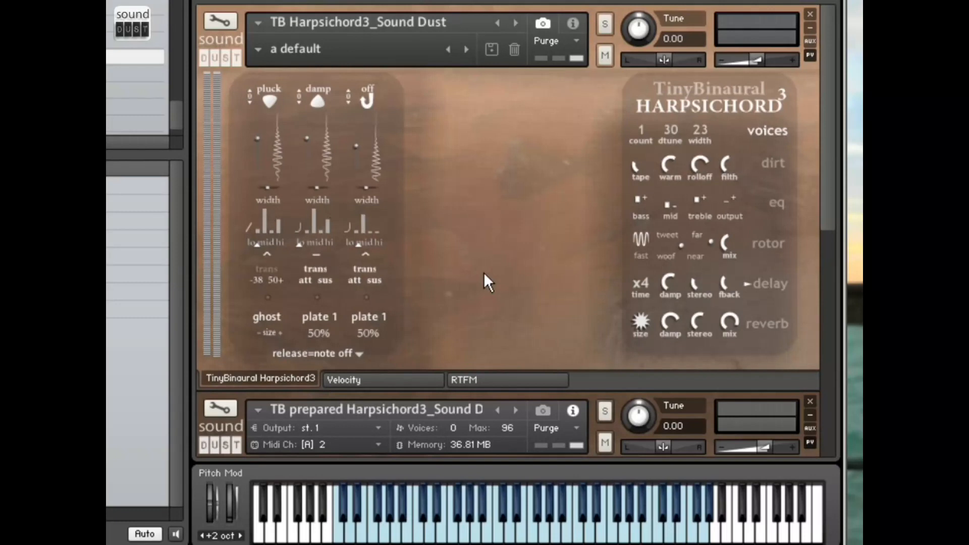
# Open the Velocity page, change the curve type from Shelf to Fix, and redraw its bars into a higher curve.
pyautogui.click(397, 384)
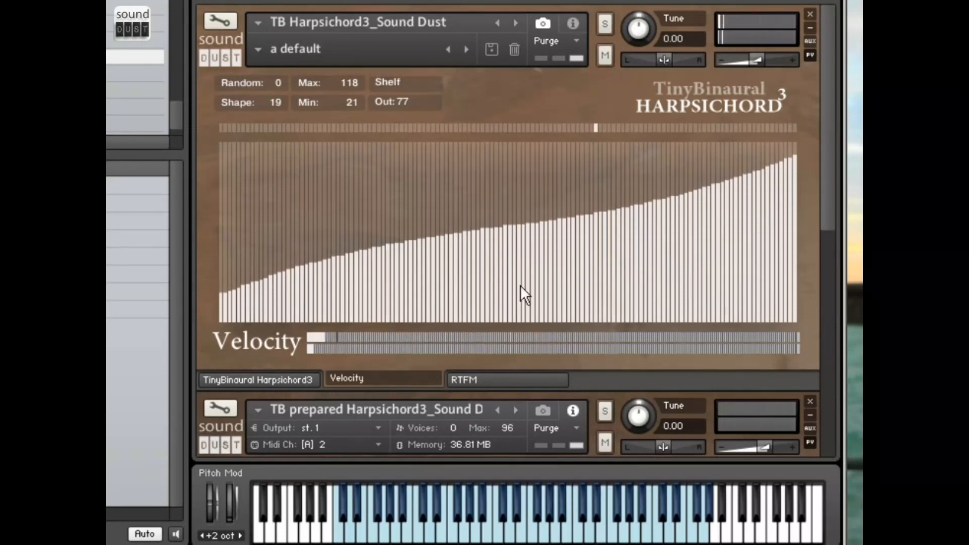
pyautogui.click(391, 84)
pyautogui.click(399, 153)
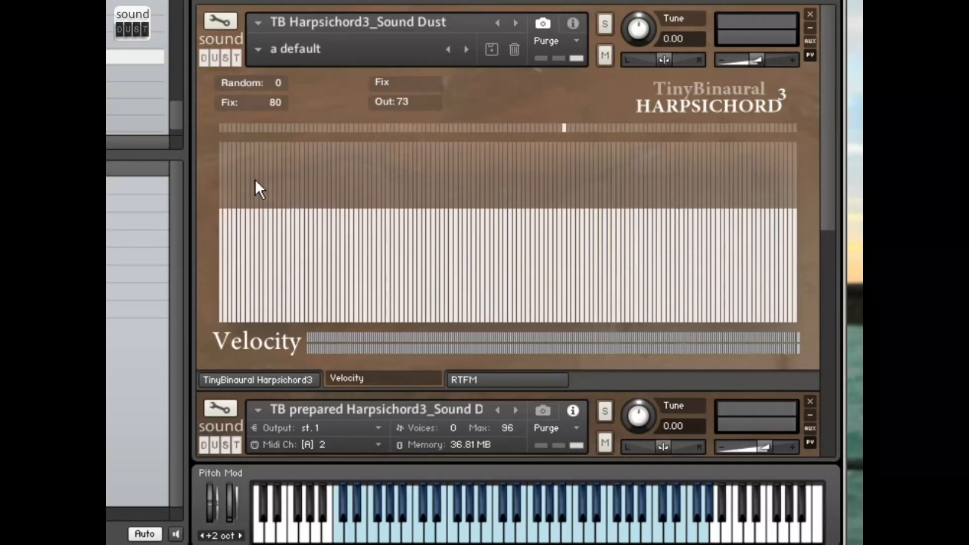
pyautogui.moveTo(280, 181)
pyautogui.mouseDown()
pyautogui.moveTo(646, 140)
pyautogui.moveTo(787, 157)
pyautogui.moveTo(610, 159)
pyautogui.mouseUp()
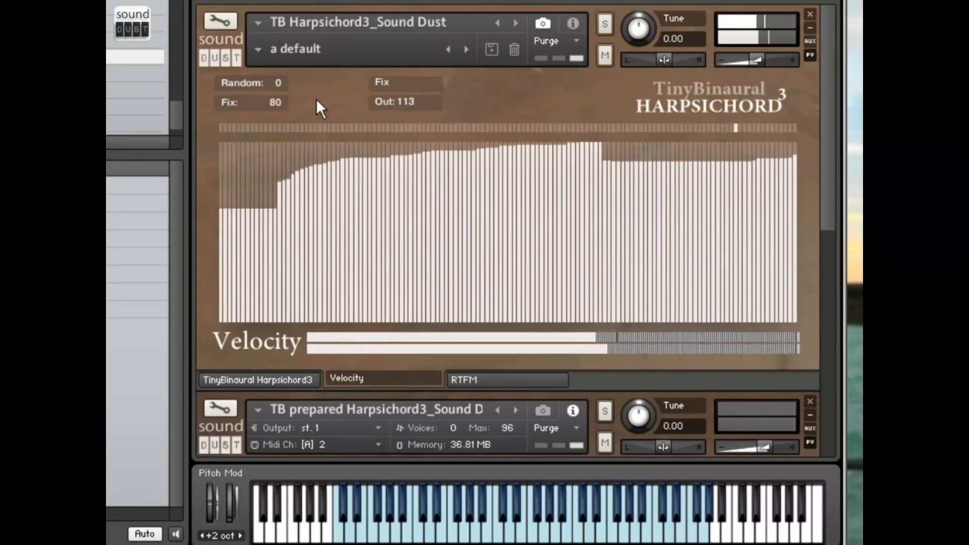
# Change the velocity curve type to Linear and redraw its middle section lower by hand.
pyautogui.click(409, 83)
pyautogui.click(402, 97)
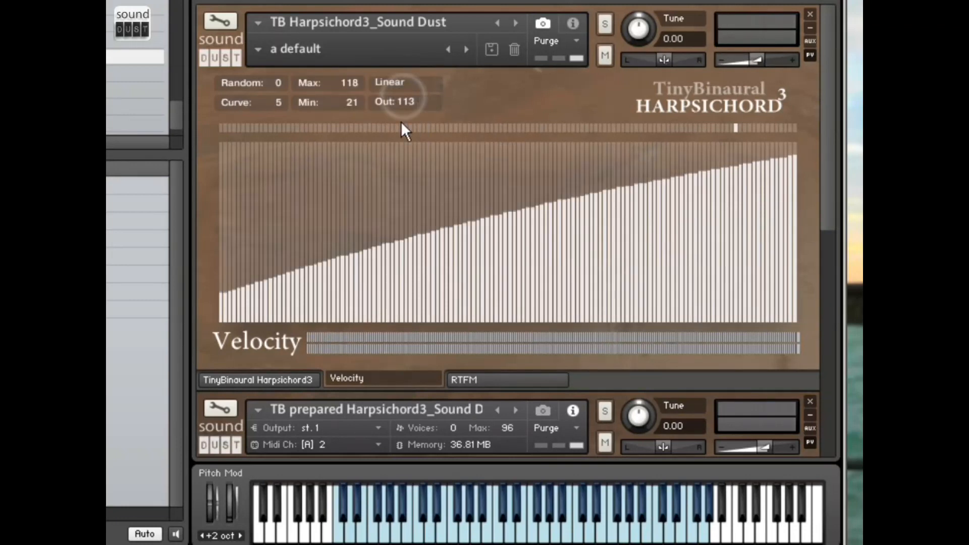
pyautogui.moveTo(670, 199)
pyautogui.mouseDown()
pyautogui.moveTo(687, 190)
pyautogui.moveTo(493, 240)
pyautogui.moveTo(349, 259)
pyautogui.mouseUp()
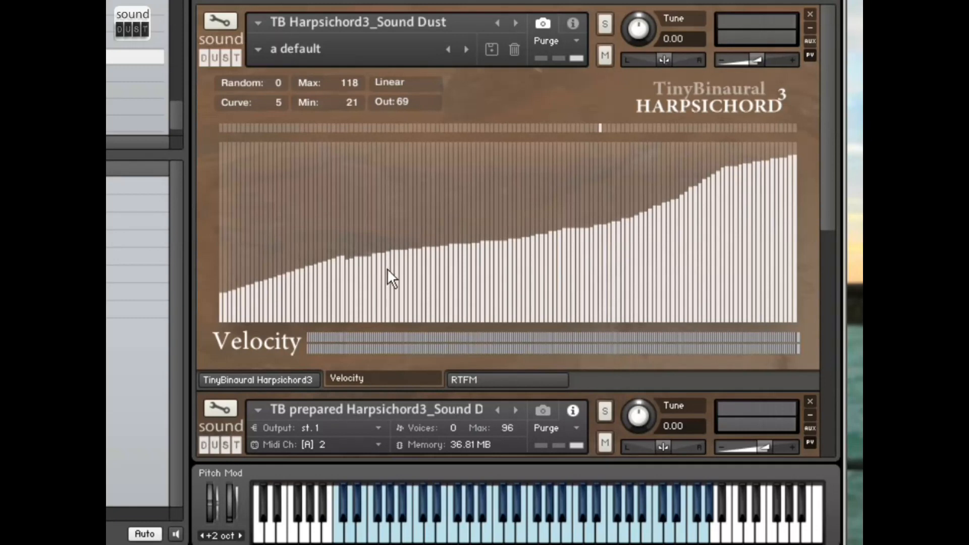
# Open the RTFM page, examine the controls, harpsichord 1 and harpsichord 2 views, and return it to Help.
pyautogui.click(489, 379)
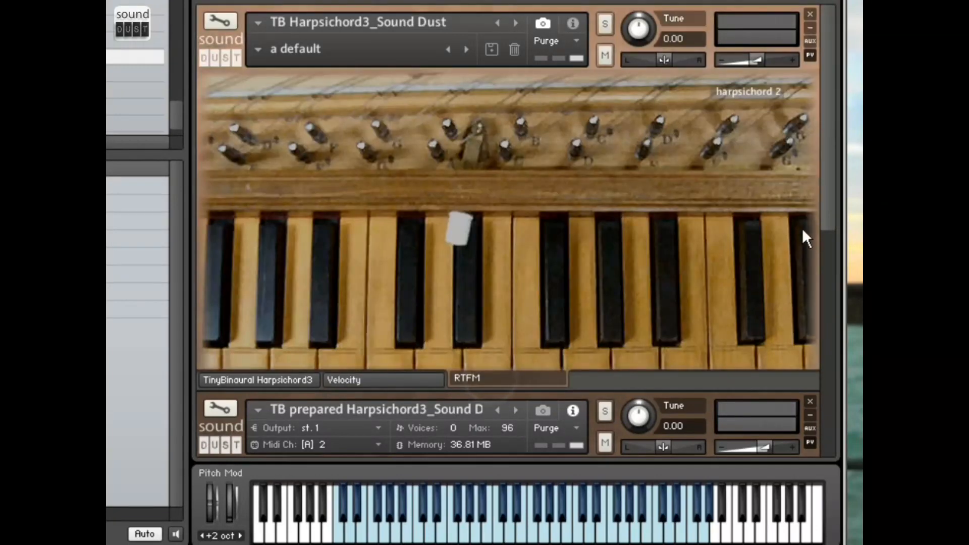
pyautogui.click(752, 88)
pyautogui.click(746, 107)
pyautogui.click(758, 88)
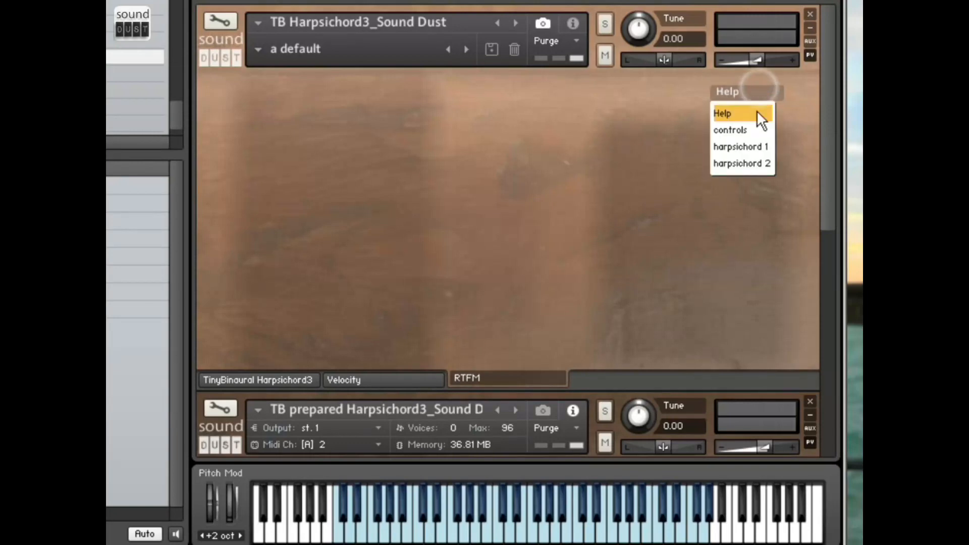
pyautogui.click(742, 131)
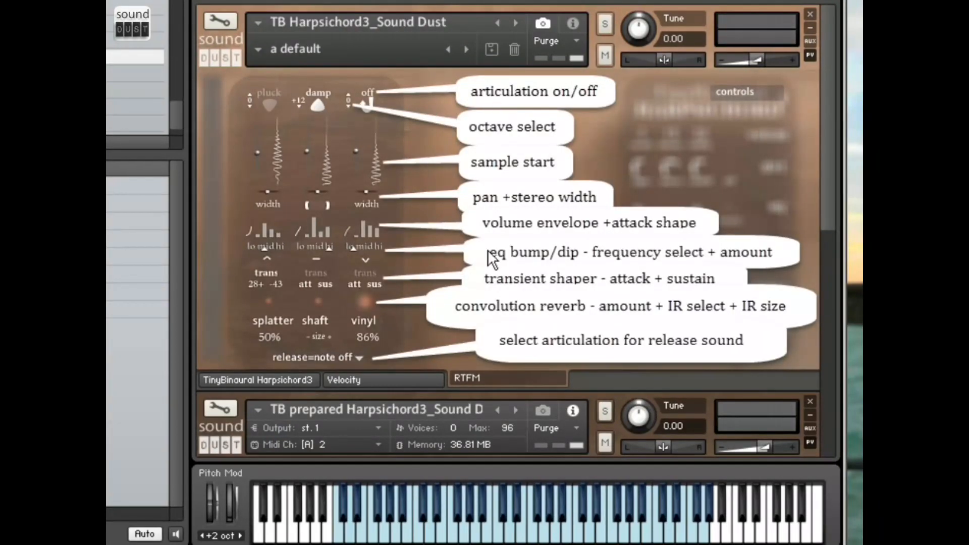
pyautogui.click(740, 88)
pyautogui.click(741, 146)
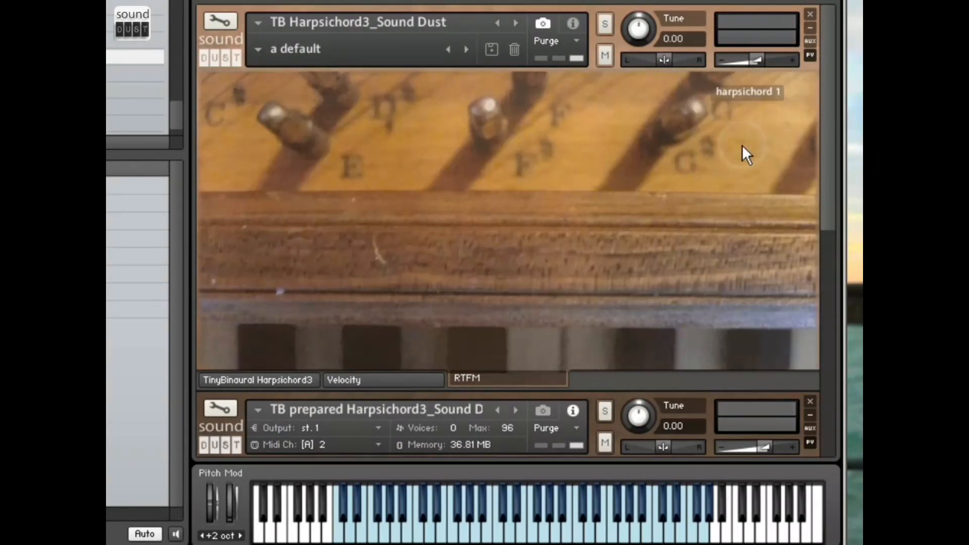
pyautogui.click(746, 89)
pyautogui.click(735, 163)
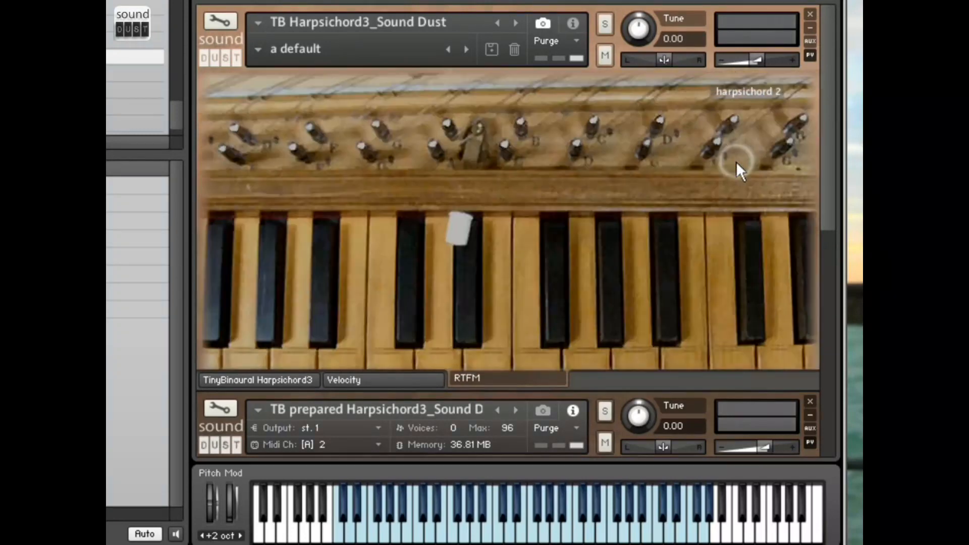
pyautogui.click(761, 91)
pyautogui.click(749, 109)
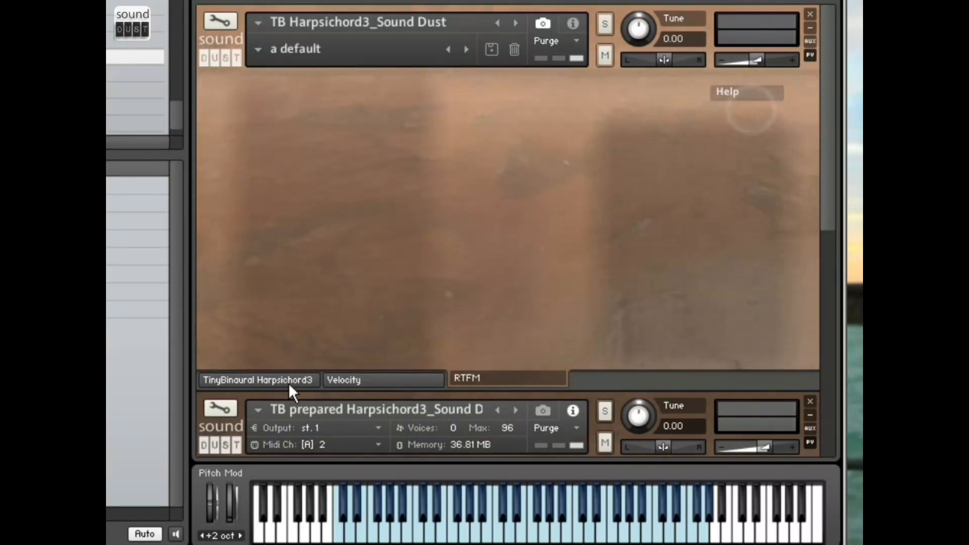
# Return to the main TinyBinaural Harpsichord3 page and load the snapshots a Swarm and Antoinette Ghost in turn.
pyautogui.click(289, 378)
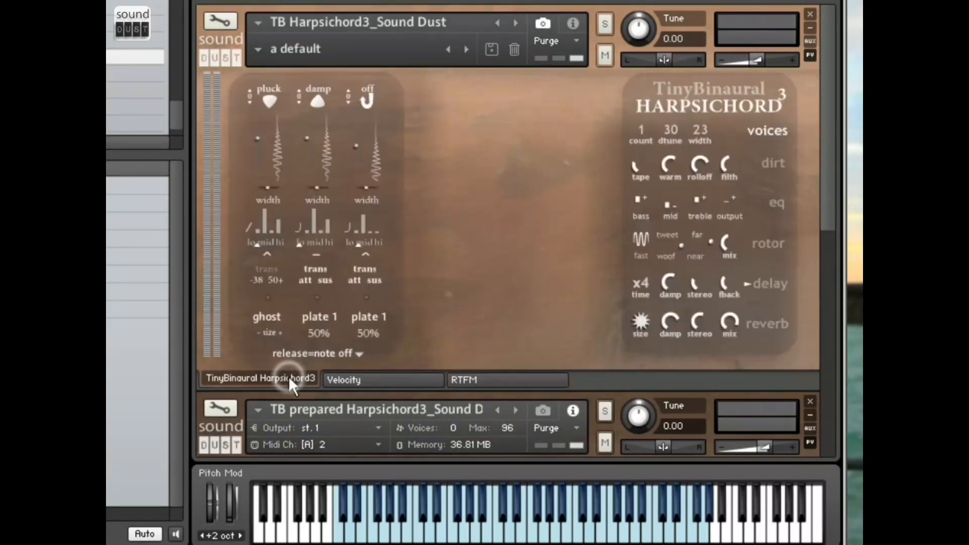
pyautogui.click(256, 49)
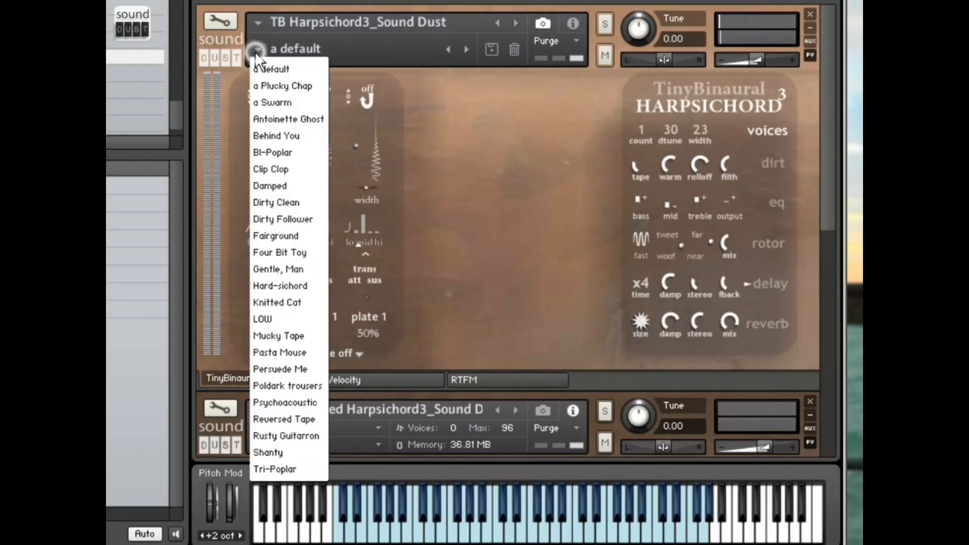
pyautogui.click(277, 102)
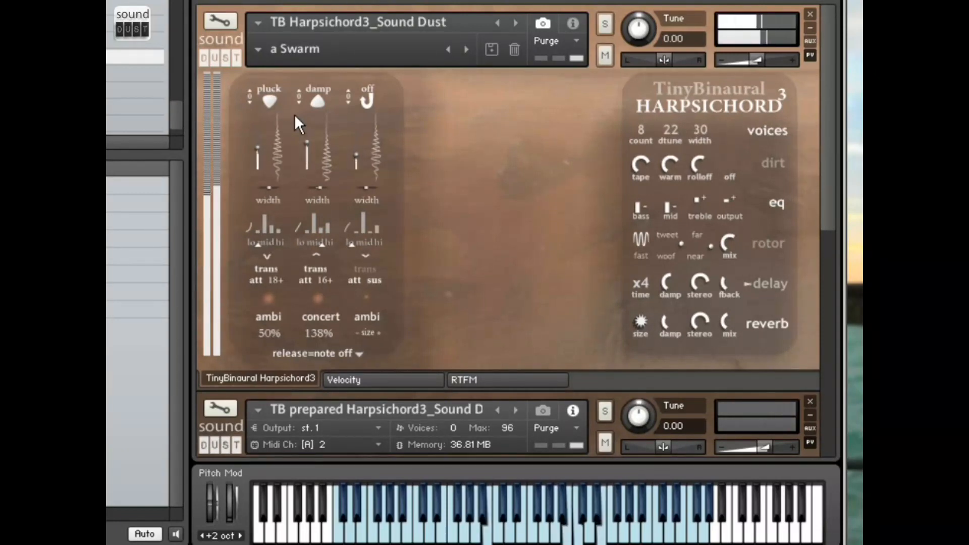
pyautogui.click(466, 49)
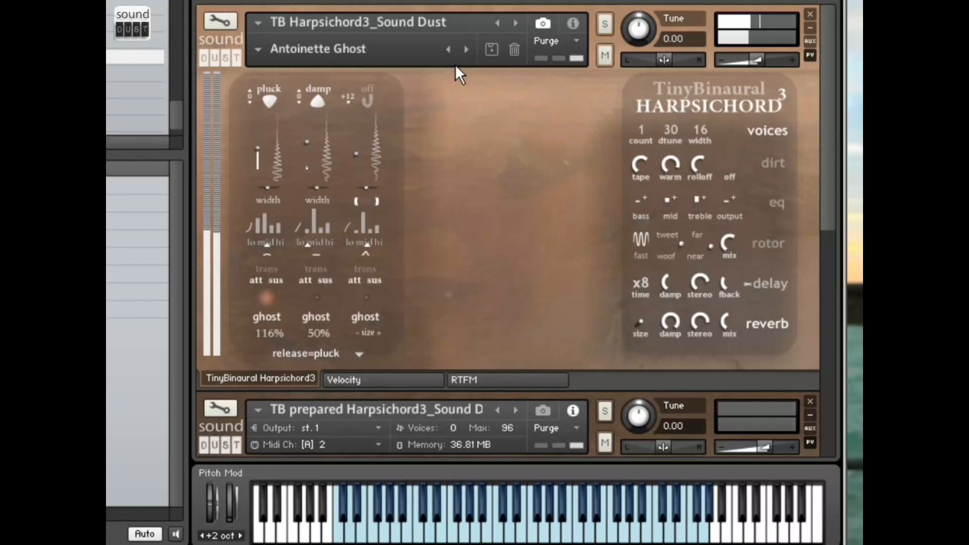
# Load the Clip Clop snapshot and advance to the Damped snapshot.
pyautogui.click(258, 49)
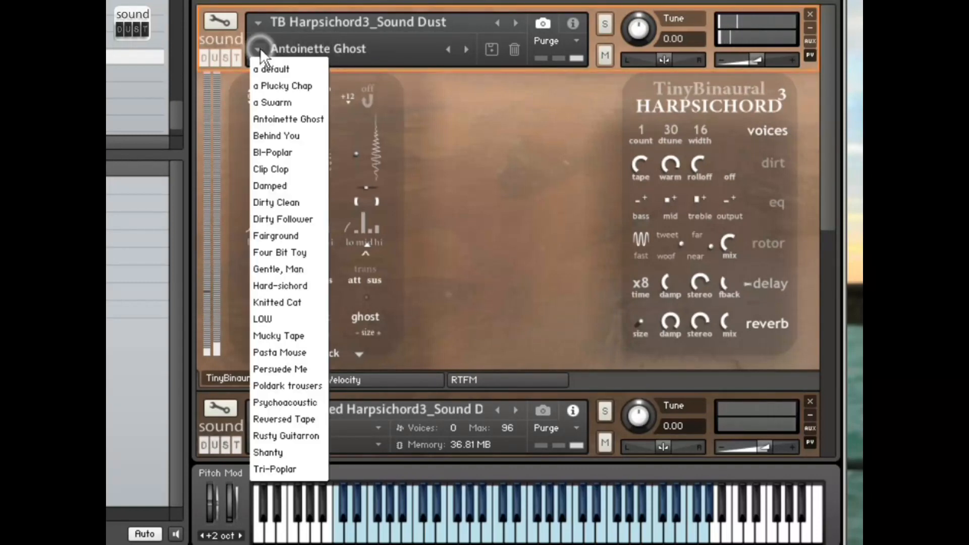
pyautogui.click(293, 162)
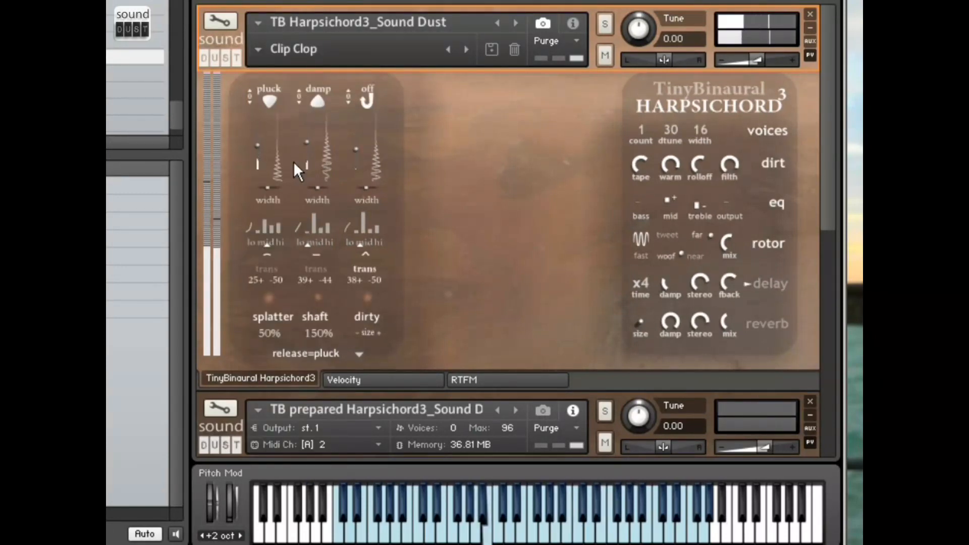
pyautogui.click(467, 47)
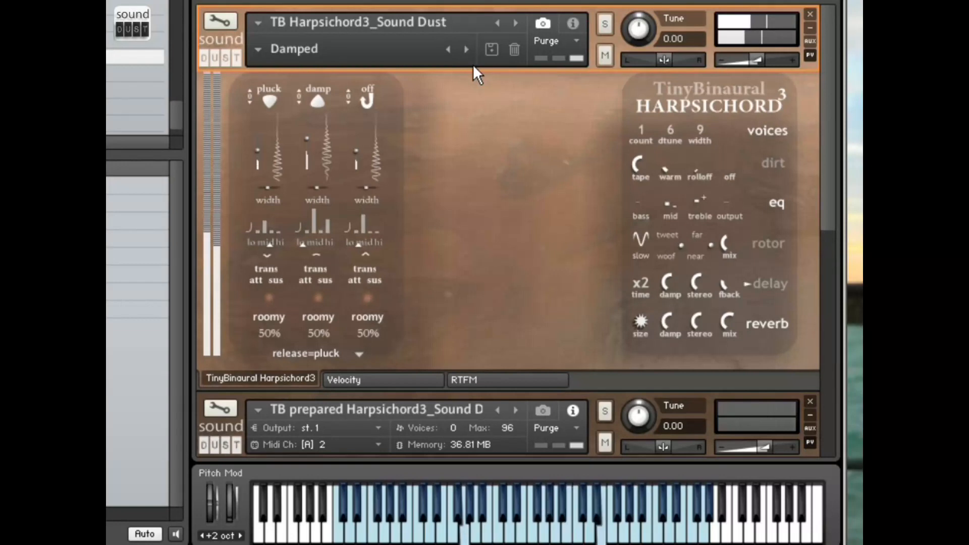
# Load the Knitted Cat snapshot, followed by the Persuede Me snapshot.
pyautogui.click(260, 49)
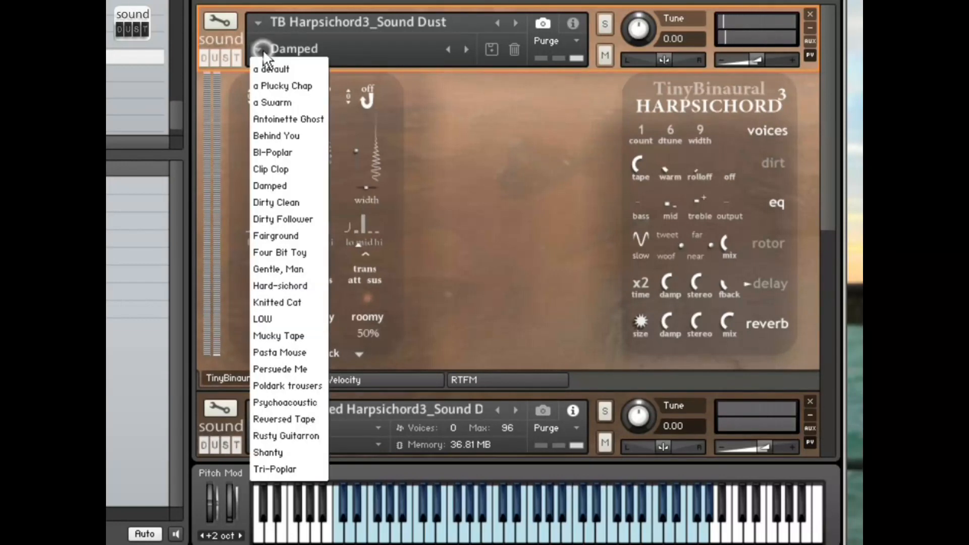
pyautogui.click(311, 302)
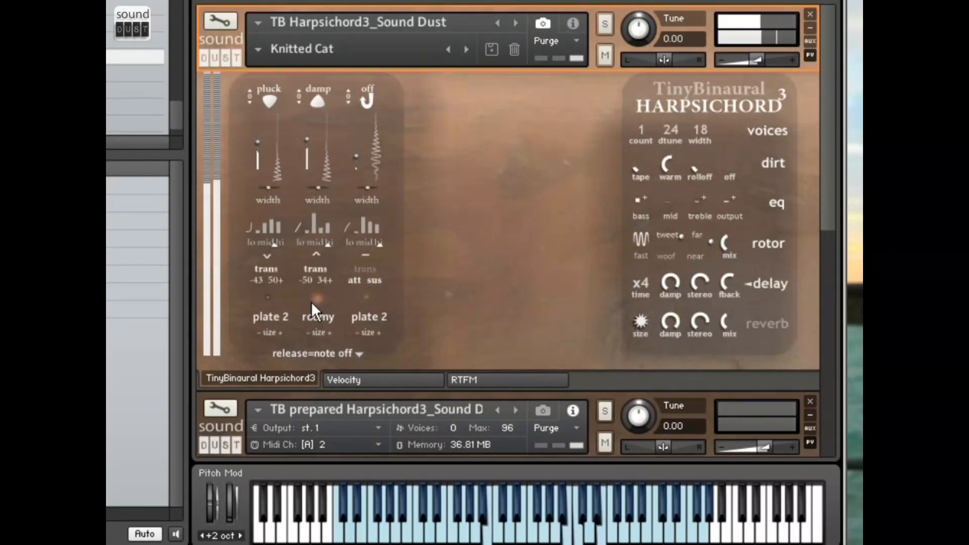
pyautogui.click(259, 51)
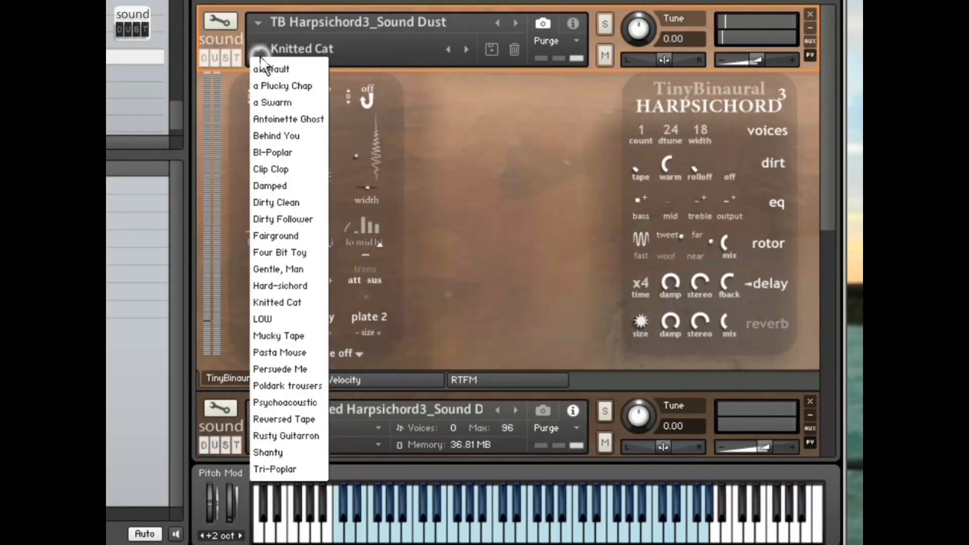
pyautogui.click(309, 372)
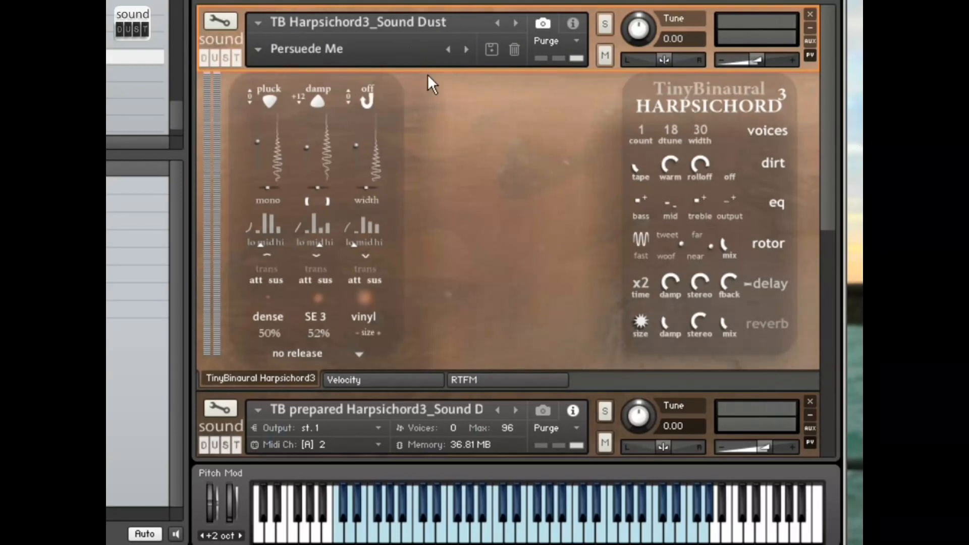
# Mute the TB Harpsichord3 instrument and show the TB prepared Harpsichord3 instrument's controls below it.
pyautogui.click(605, 55)
pyautogui.moveTo(830, 134); pyautogui.dragTo(835, 301)
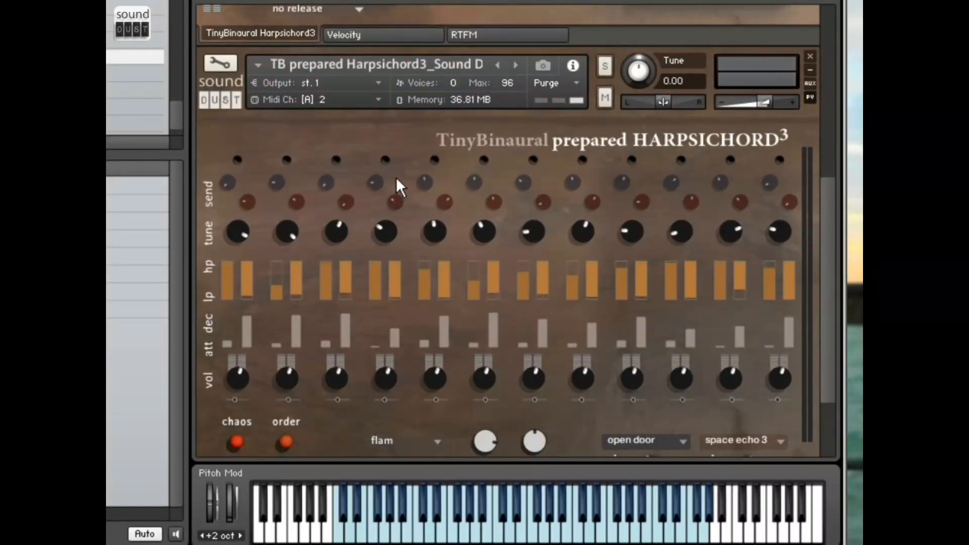
# Set the MIDI channel of the TB prepared Harpsichord3 instrument to Port A, channel 1.
pyautogui.click(377, 98)
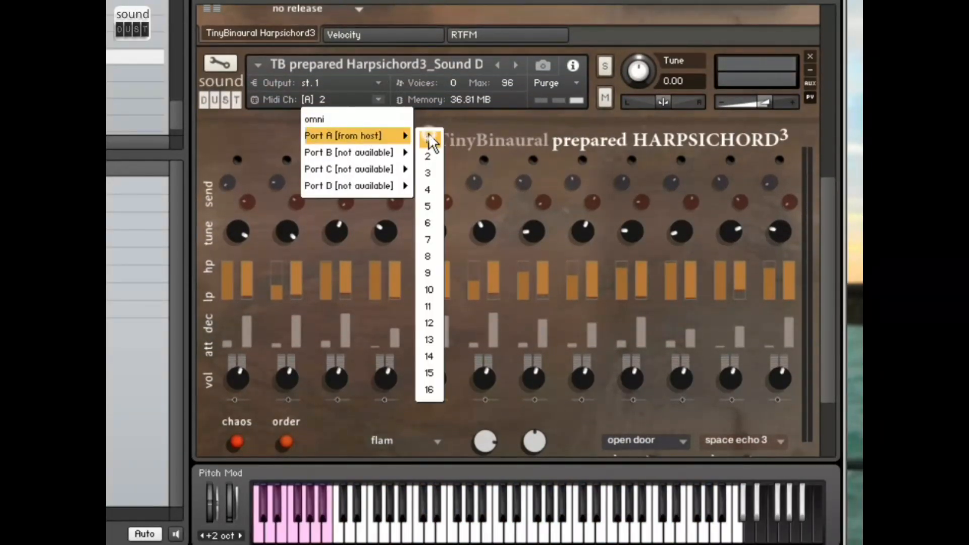
pyautogui.click(427, 139)
pyautogui.moveTo(828, 202); pyautogui.dragTo(832, 225)
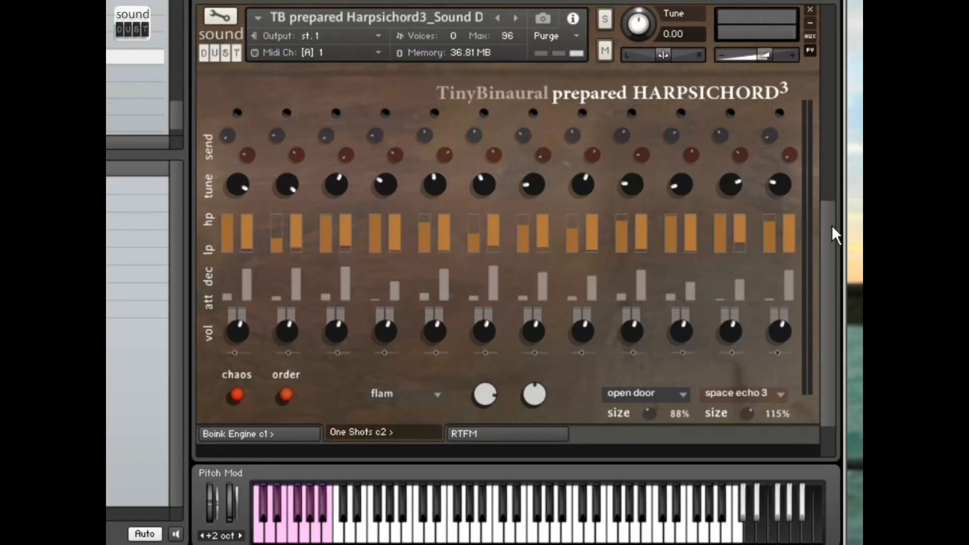
# View the Boink Engine page of the prepared harpsichord and return to the One Shots page.
pyautogui.click(243, 437)
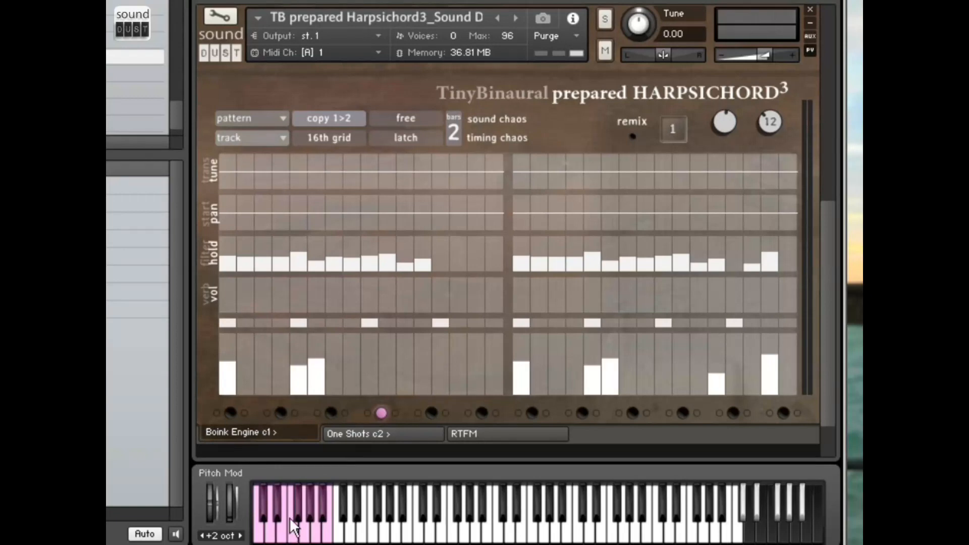
pyautogui.click(377, 436)
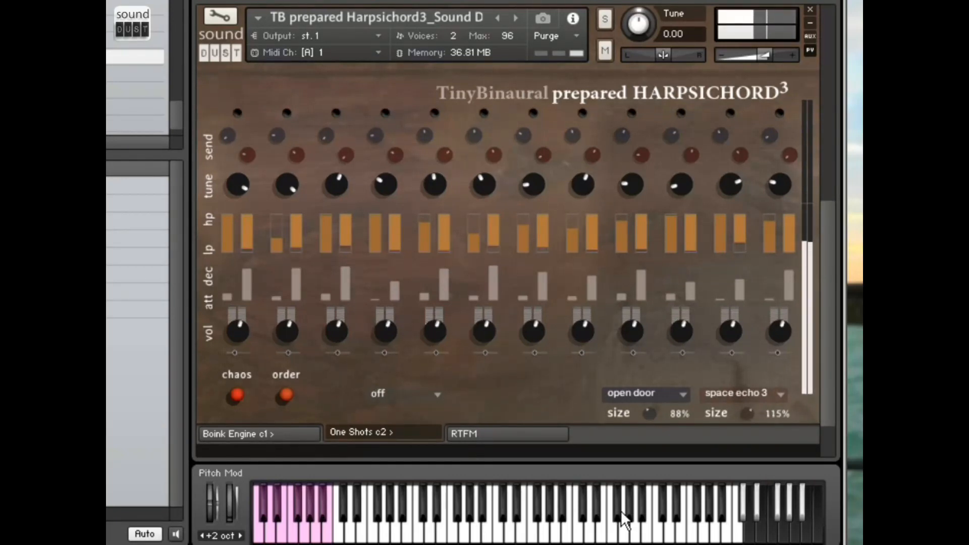
# Randomise the one-shot sound settings several times with chaos, and reset them all with order.
pyautogui.click(239, 394)
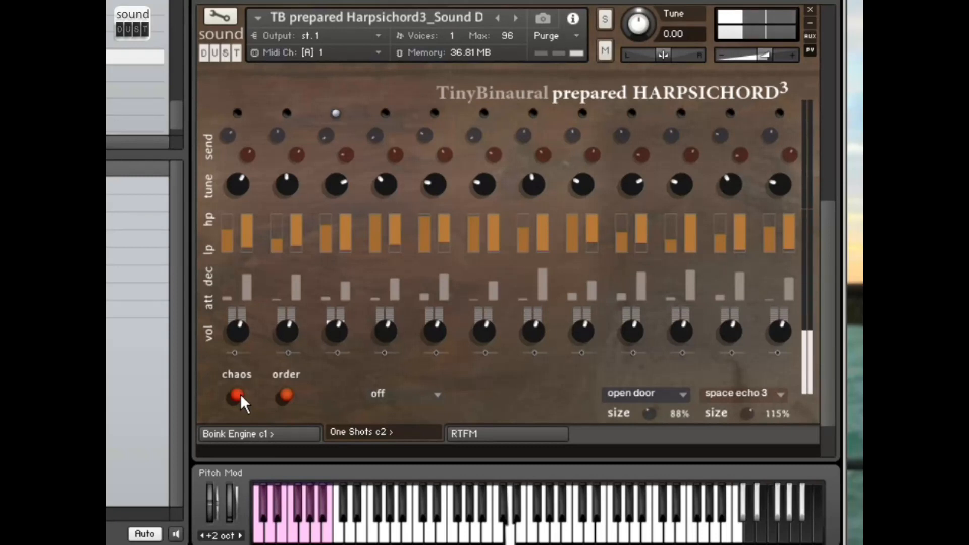
pyautogui.click(239, 394)
pyautogui.click(240, 394)
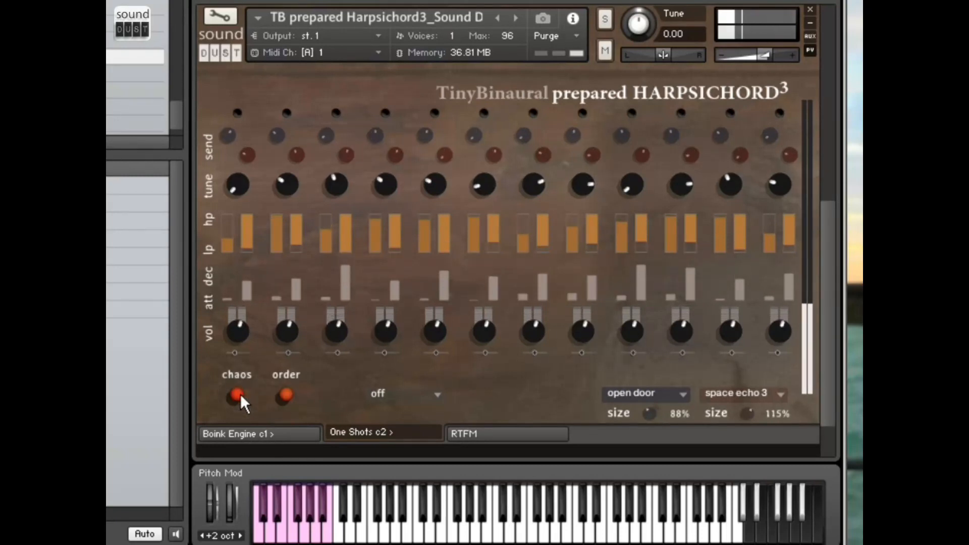
pyautogui.click(239, 394)
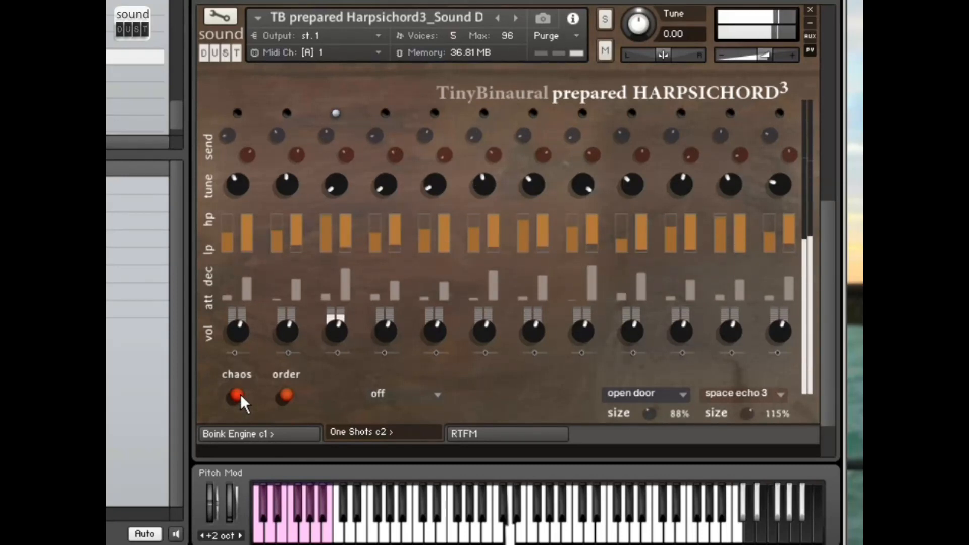
pyautogui.click(291, 396)
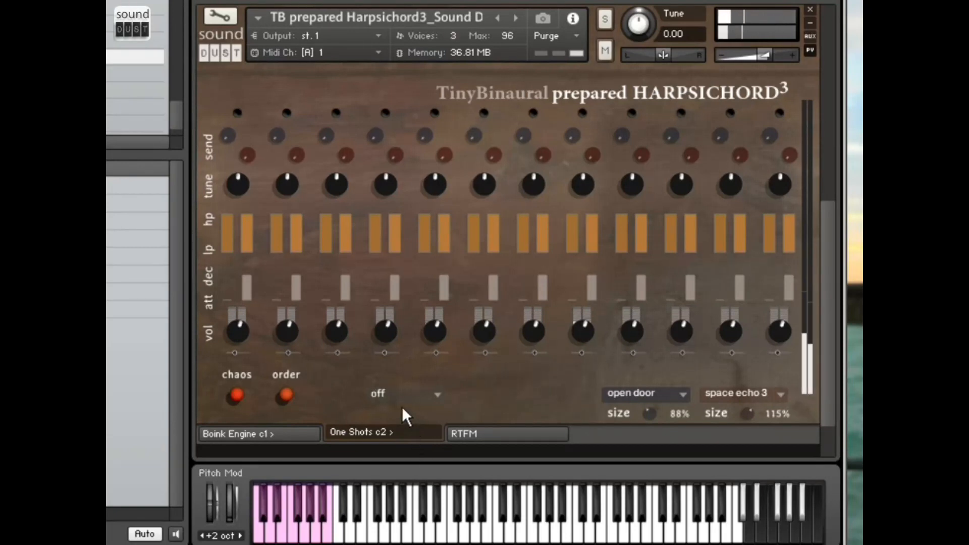
# Choose the drag articulation for the one shots and try different settings of its speed and dynamics.
pyautogui.click(414, 396)
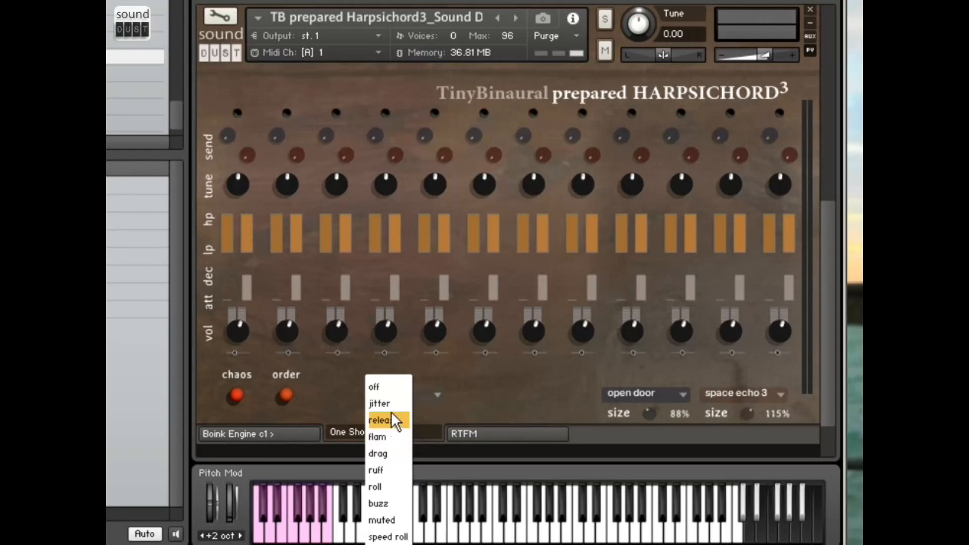
pyautogui.click(395, 453)
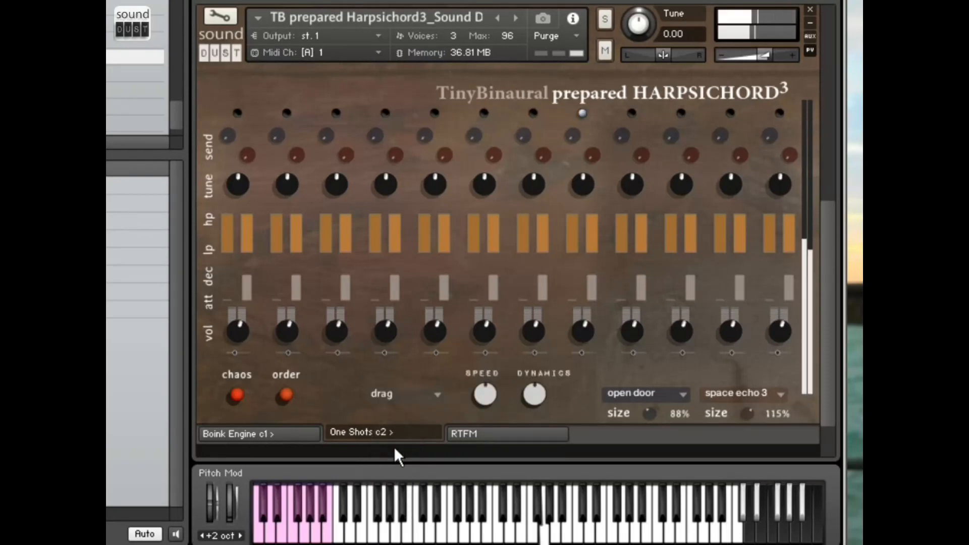
pyautogui.moveTo(484, 401); pyautogui.dragTo(469, 480)
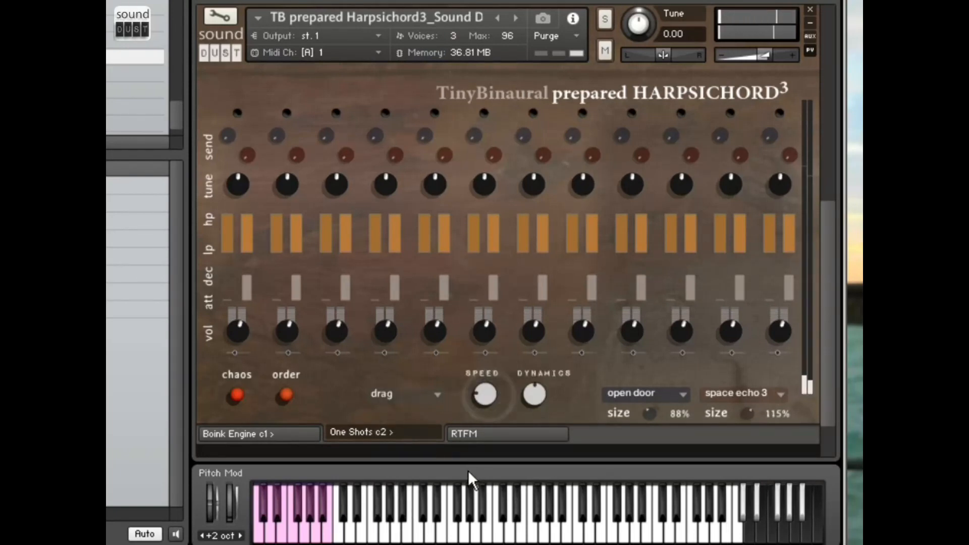
pyautogui.moveTo(532, 397); pyautogui.dragTo(556, 363)
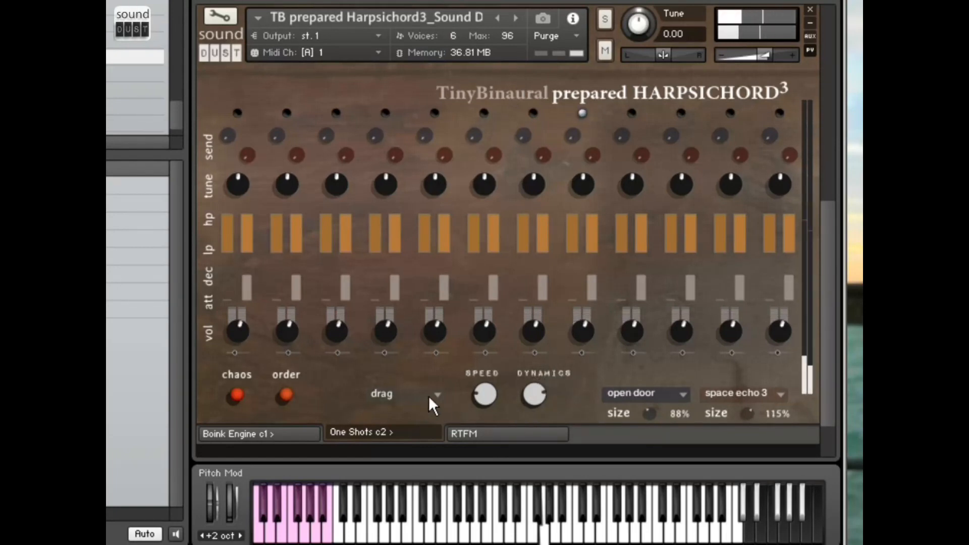
pyautogui.moveTo(485, 396); pyautogui.dragTo(514, 344)
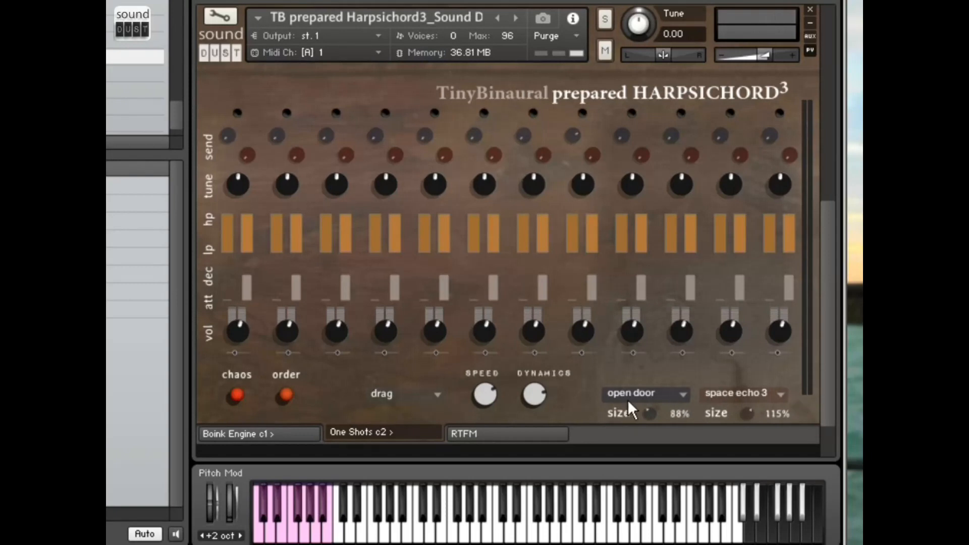
# Try out the eighth sound's effect sends, tuning and filter levels, and bring them back to their defaults.
pyautogui.moveTo(567, 139); pyautogui.dragTo(546, 199)
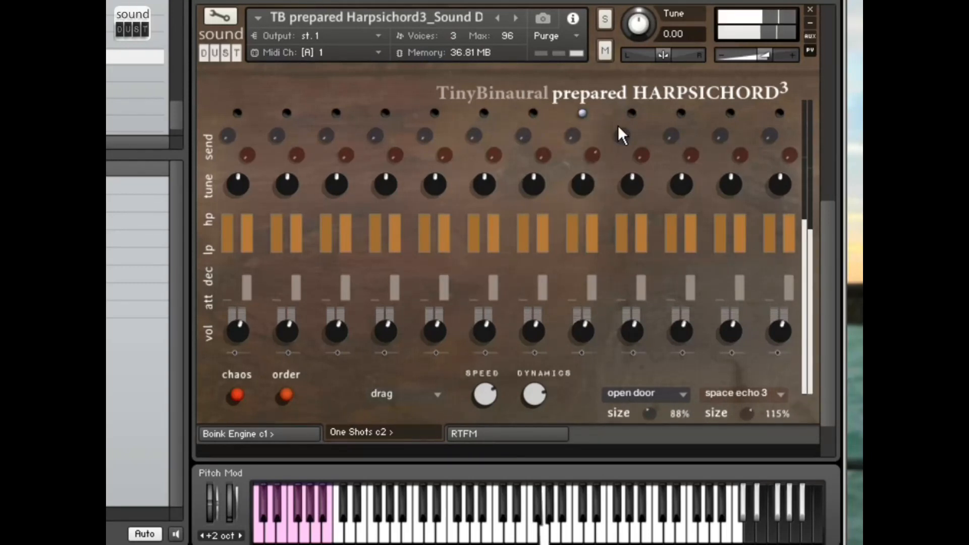
pyautogui.moveTo(586, 186)
pyautogui.mouseDown()
pyautogui.moveTo(598, 159)
pyautogui.moveTo(586, 215)
pyautogui.moveTo(594, 184)
pyautogui.mouseUp()
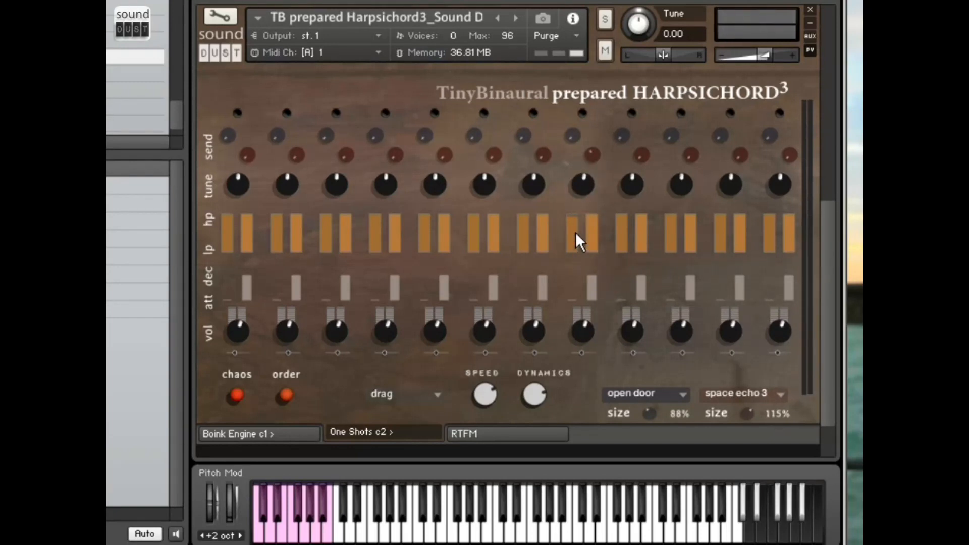
pyautogui.moveTo(569, 264); pyautogui.dragTo(569, 293)
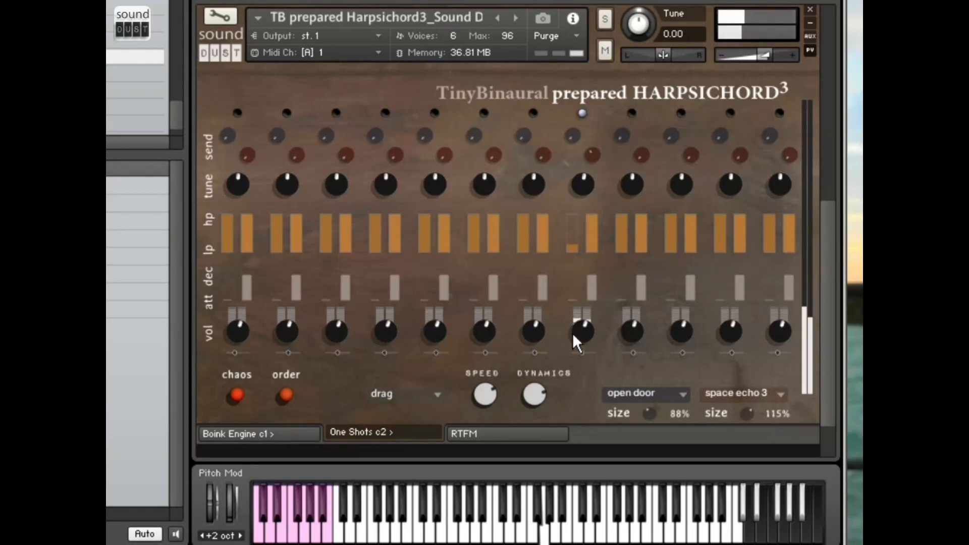
pyautogui.moveTo(572, 277); pyautogui.dragTo(572, 243)
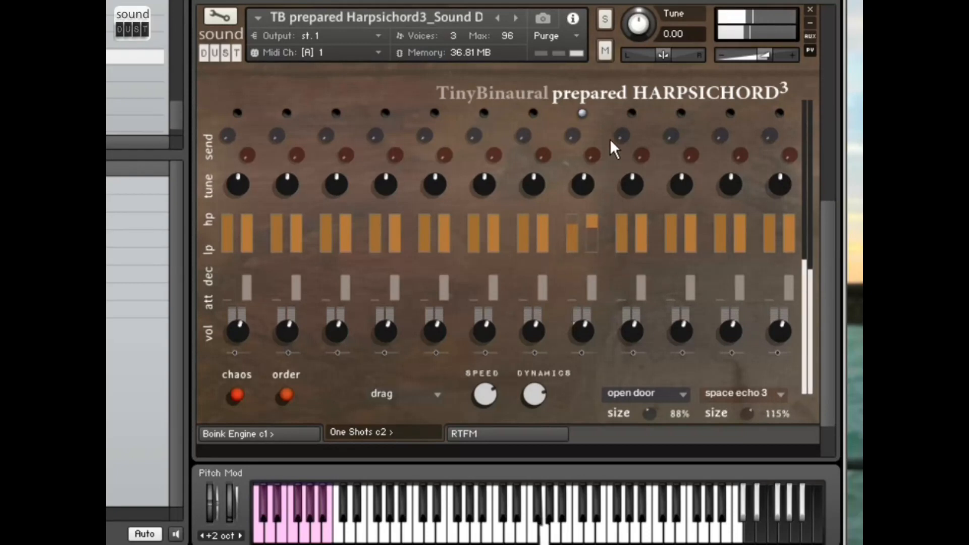
pyautogui.moveTo(570, 227); pyautogui.dragTo(585, 207)
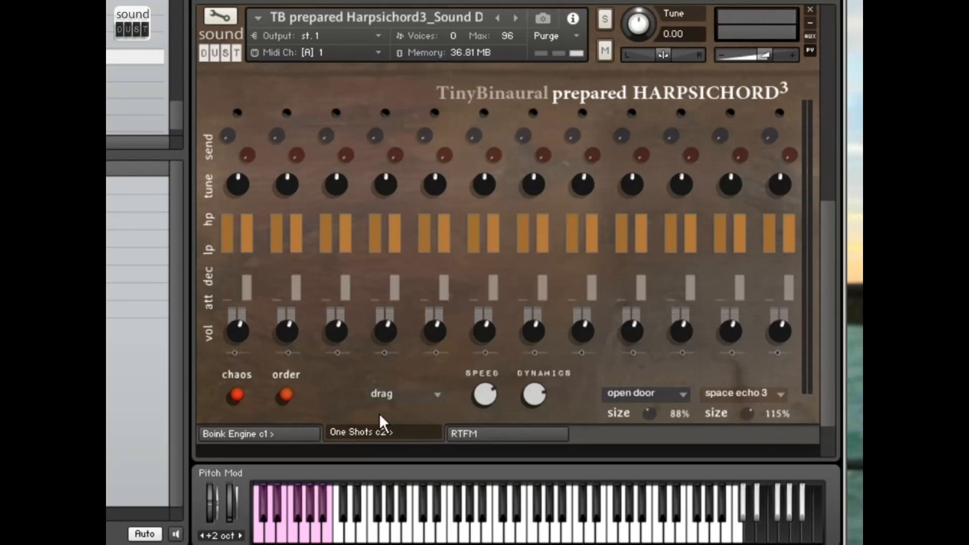
# Switch the articulation to off and adjust the eighth sound's envelope levels and pan.
pyautogui.click(419, 392)
pyautogui.click(389, 387)
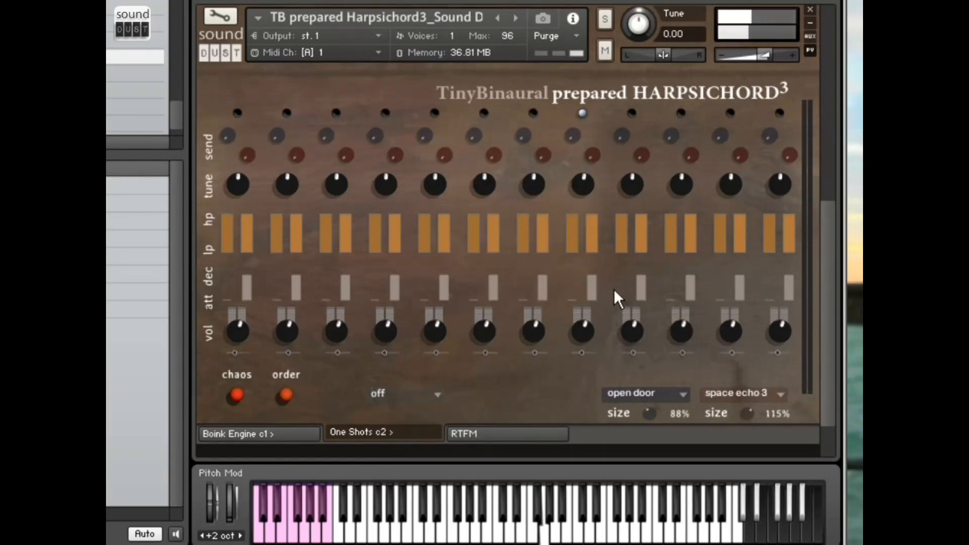
pyautogui.moveTo(571, 292); pyautogui.dragTo(606, 281)
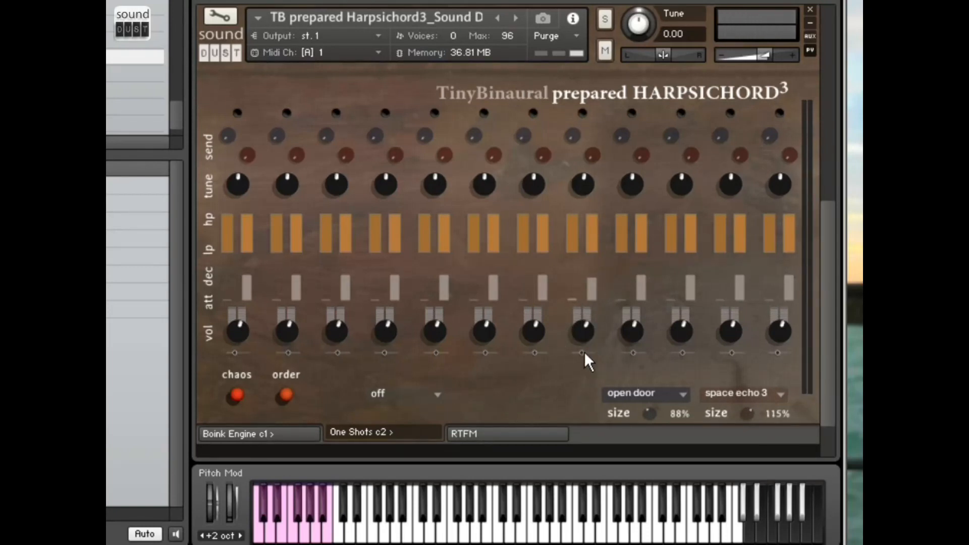
pyautogui.moveTo(583, 351); pyautogui.dragTo(553, 371)
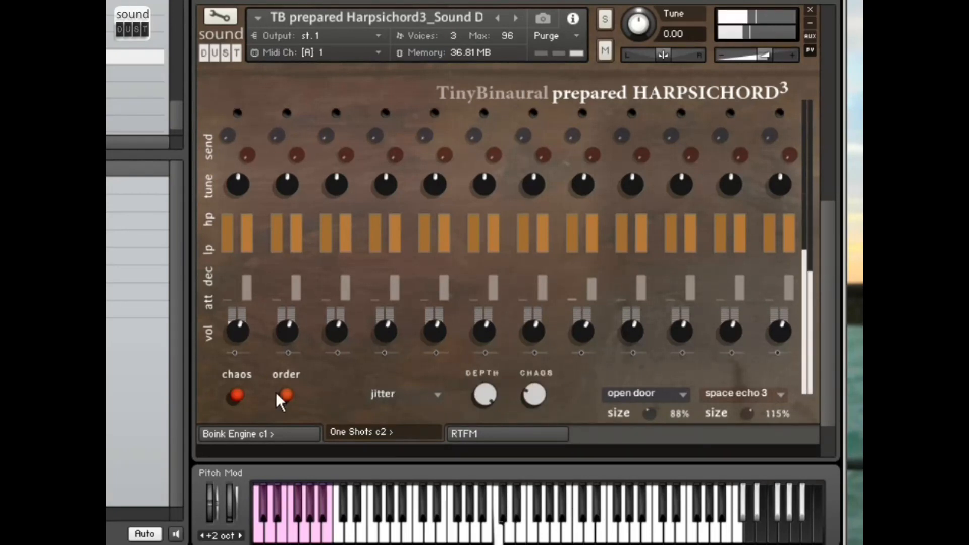
# Generate several new random one-shot setups, including articulations, with chaos and restore the default settings with order.
pyautogui.click(236, 395)
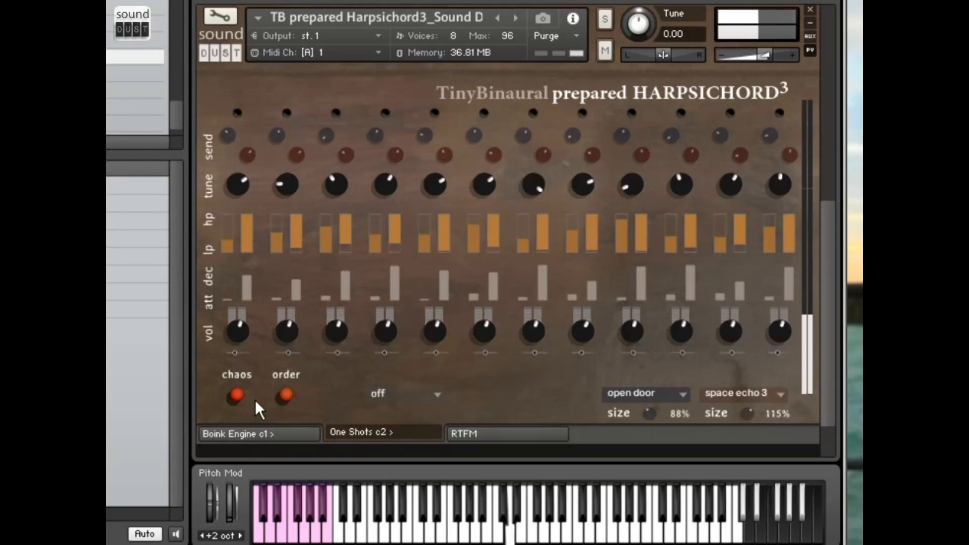
pyautogui.click(235, 395)
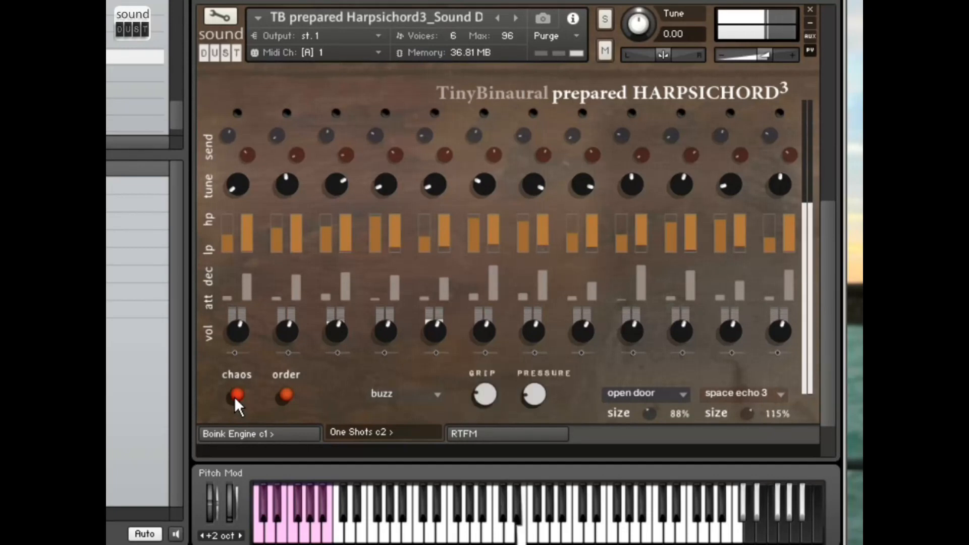
pyautogui.click(235, 397)
pyautogui.click(236, 396)
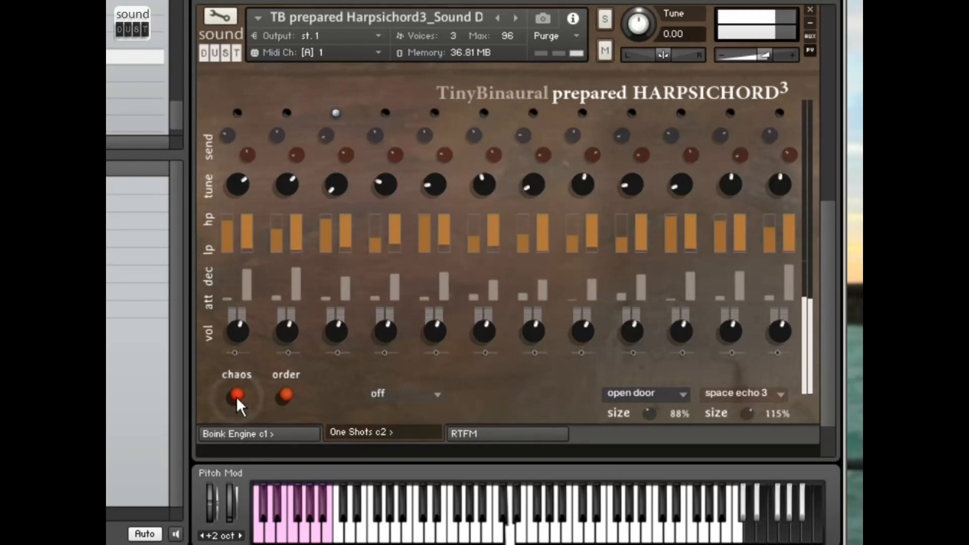
pyautogui.click(287, 395)
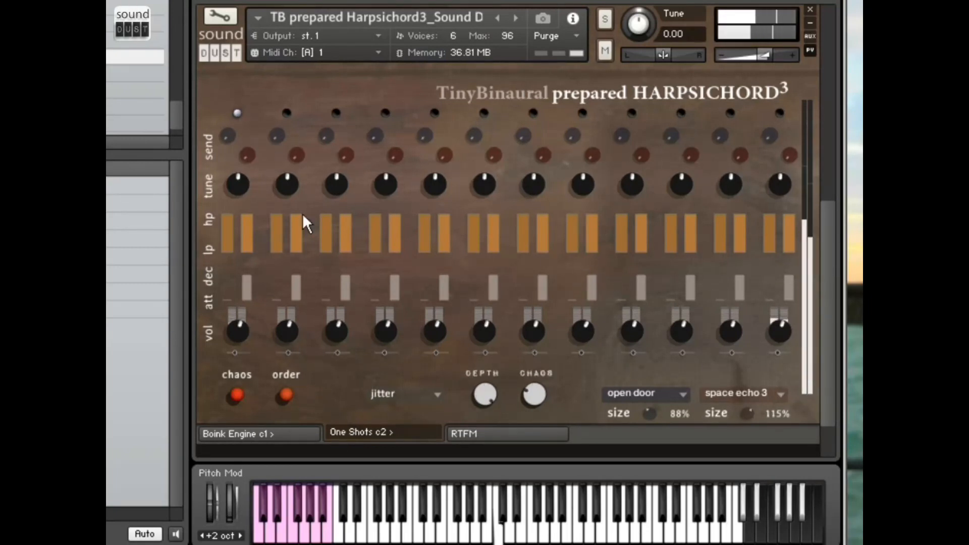
# Retune all twelve one-shot sounds together up and down, and toggle the tune row's chaos lock.
pyautogui.moveTo(242, 180); pyautogui.dragTo(263, 149)
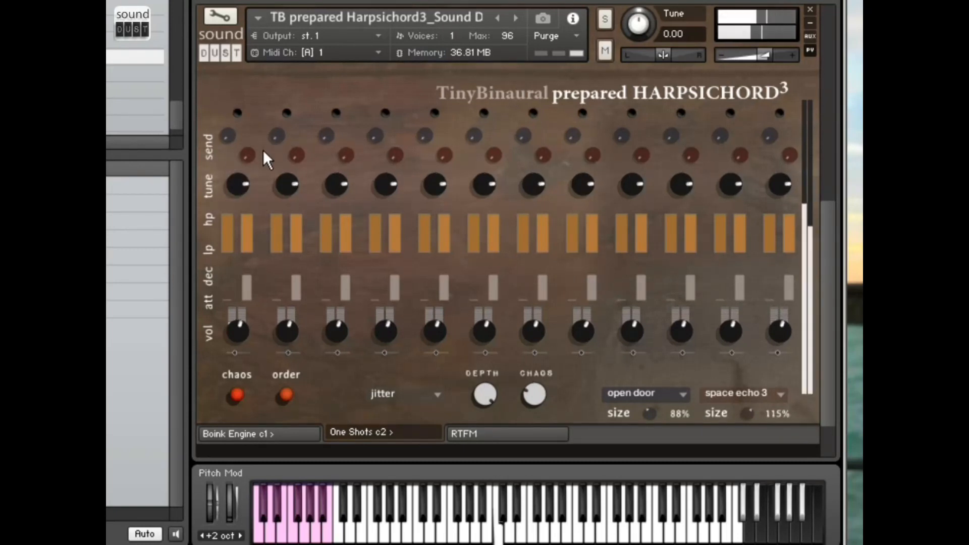
pyautogui.moveTo(263, 149)
pyautogui.mouseDown()
pyautogui.moveTo(262, 181)
pyautogui.moveTo(249, 177)
pyautogui.moveTo(256, 160)
pyautogui.mouseUp()
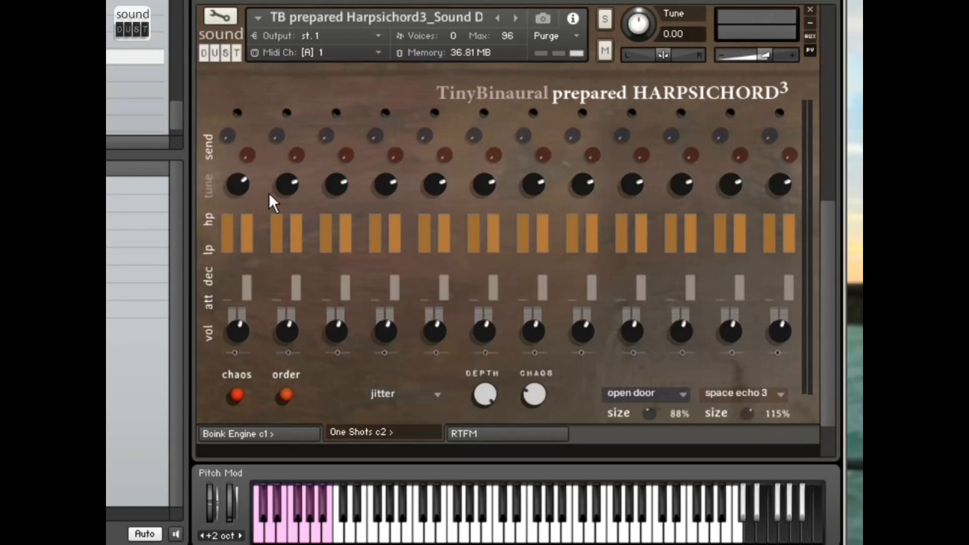
pyautogui.moveTo(335, 184); pyautogui.dragTo(335, 204)
pyautogui.moveTo(237, 201); pyautogui.dragTo(258, 156)
pyautogui.click(207, 187)
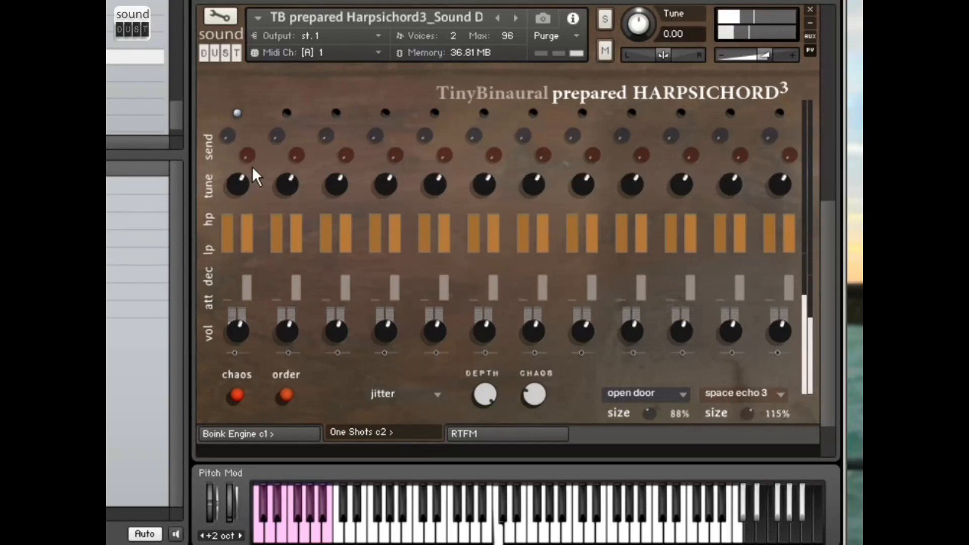
pyautogui.moveTo(246, 178)
pyautogui.mouseDown()
pyautogui.moveTo(243, 188)
pyautogui.moveTo(246, 168)
pyautogui.moveTo(247, 181)
pyautogui.mouseUp()
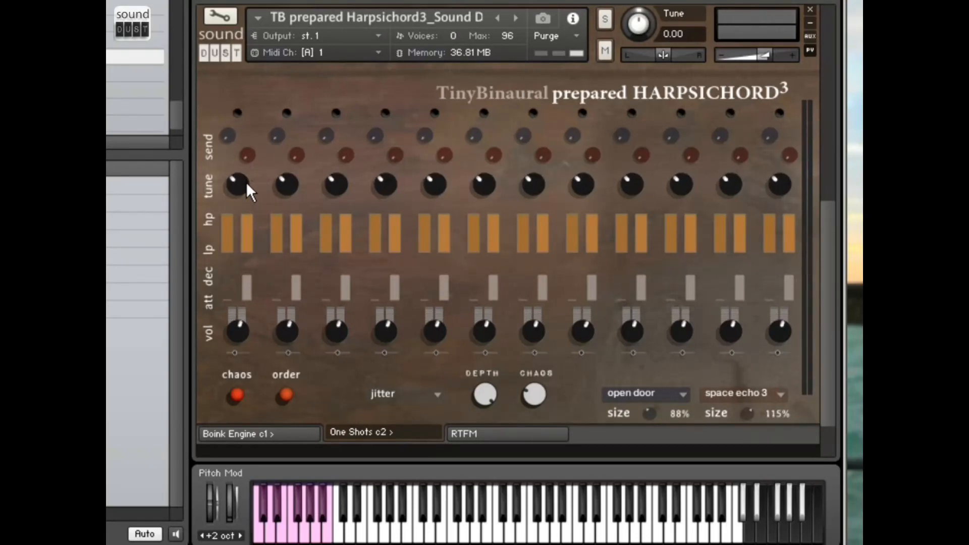
# Randomise the one-shot settings with the tune row locked, and unlock the tune row.
pyautogui.click(233, 394)
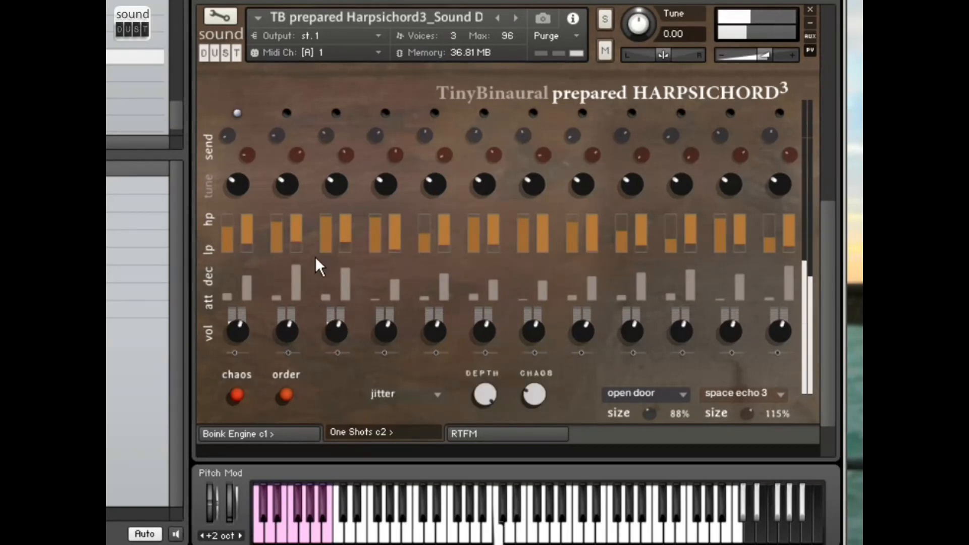
pyautogui.click(208, 187)
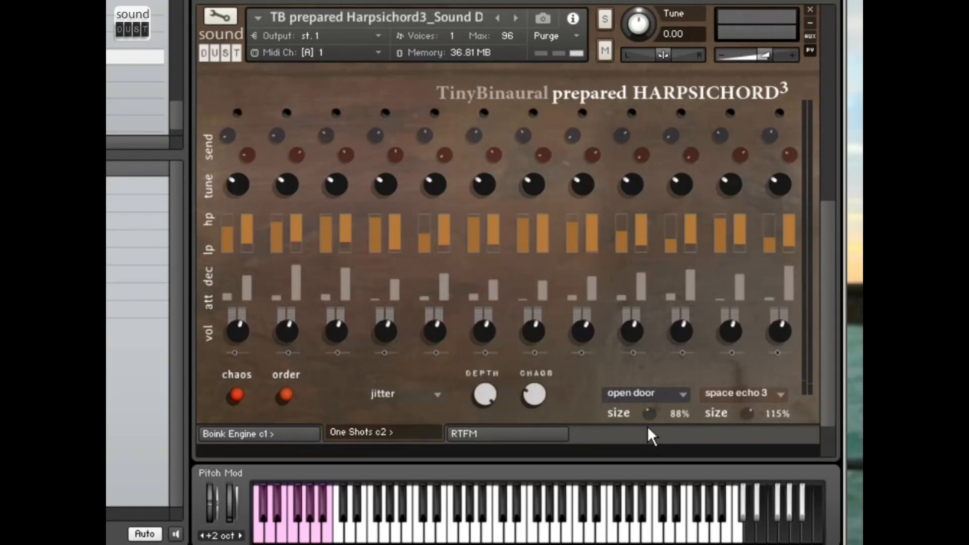
# Play several Boink Engine patterns from the pink pattern keys and select the first sound's track.
pyautogui.click(265, 432)
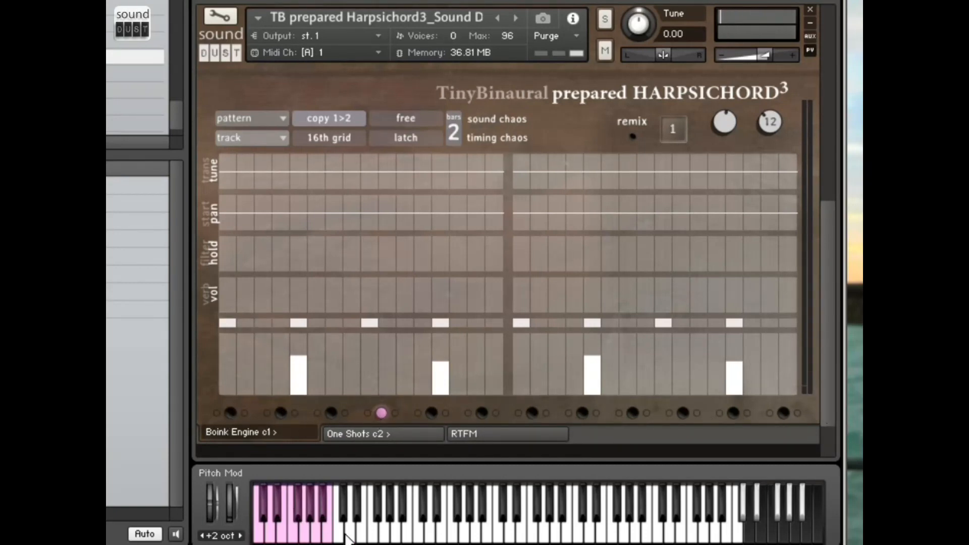
pyautogui.click(283, 533)
pyautogui.click(318, 537)
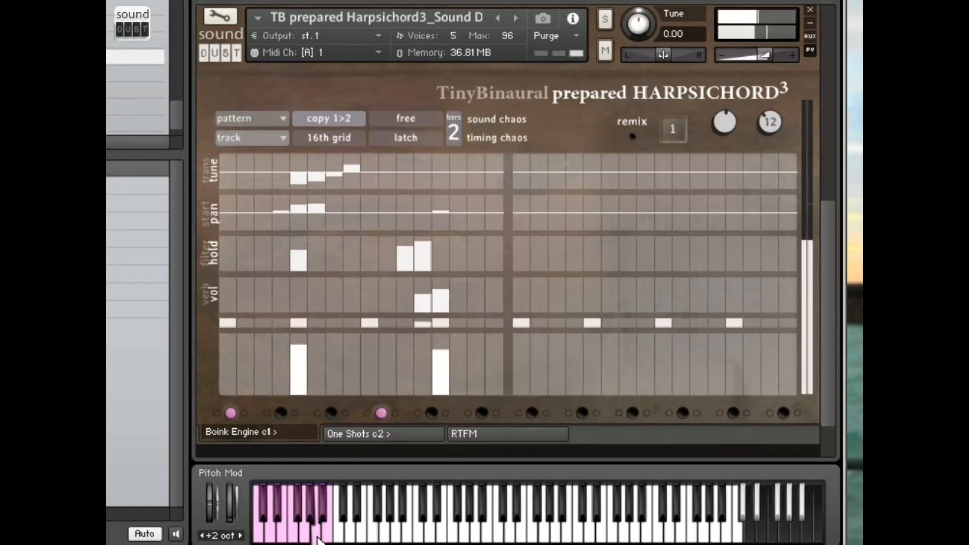
pyautogui.click(322, 538)
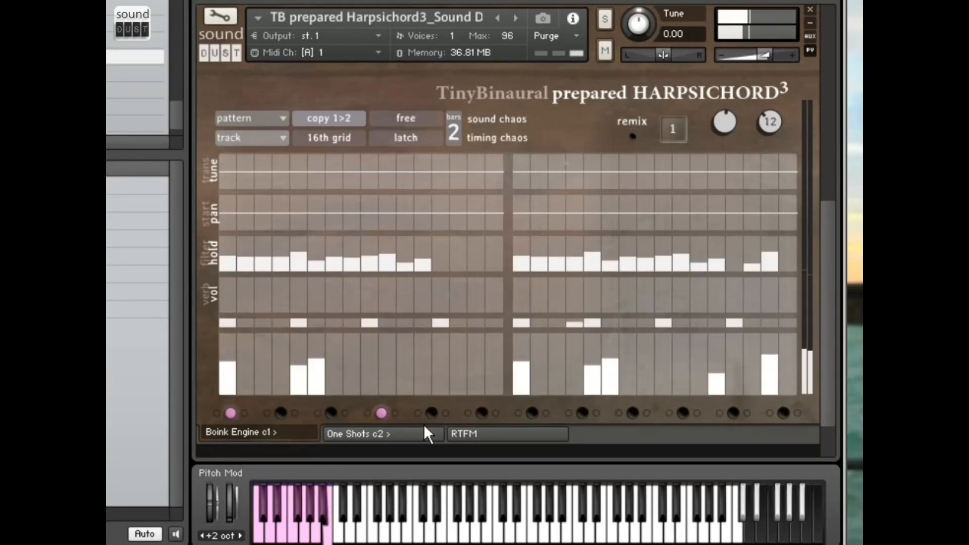
pyautogui.click(230, 413)
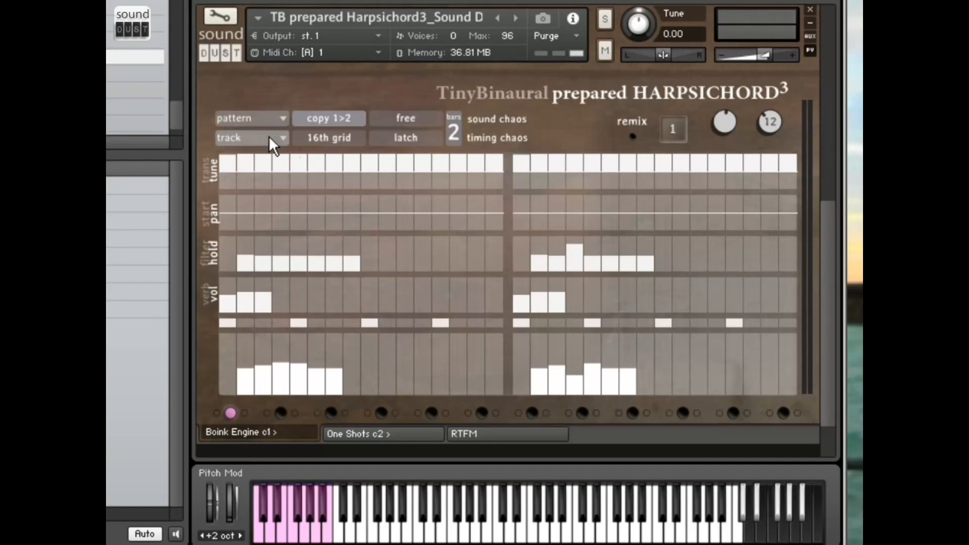
# Clear the whole pattern and place hits of varying velocity across the first bar of the first sound's track.
pyautogui.click(269, 117)
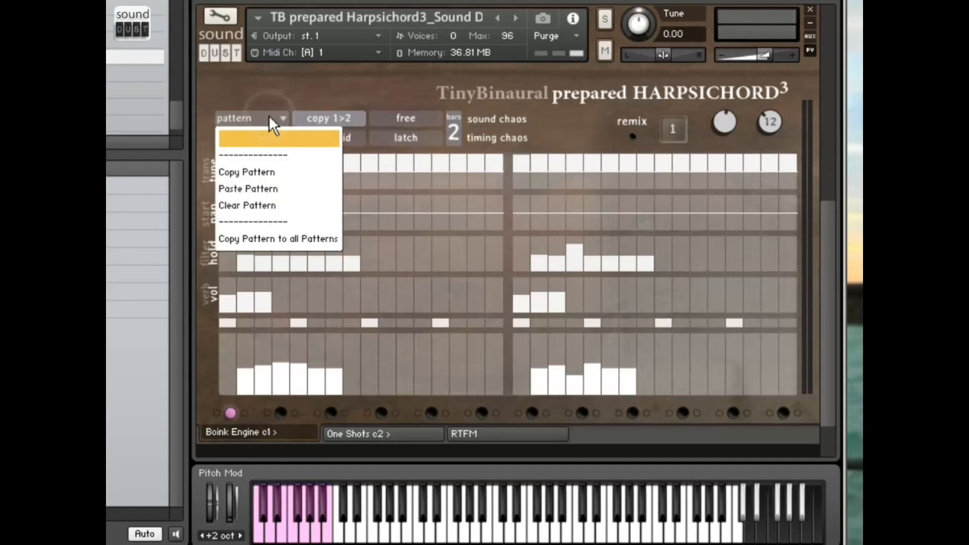
pyautogui.click(277, 204)
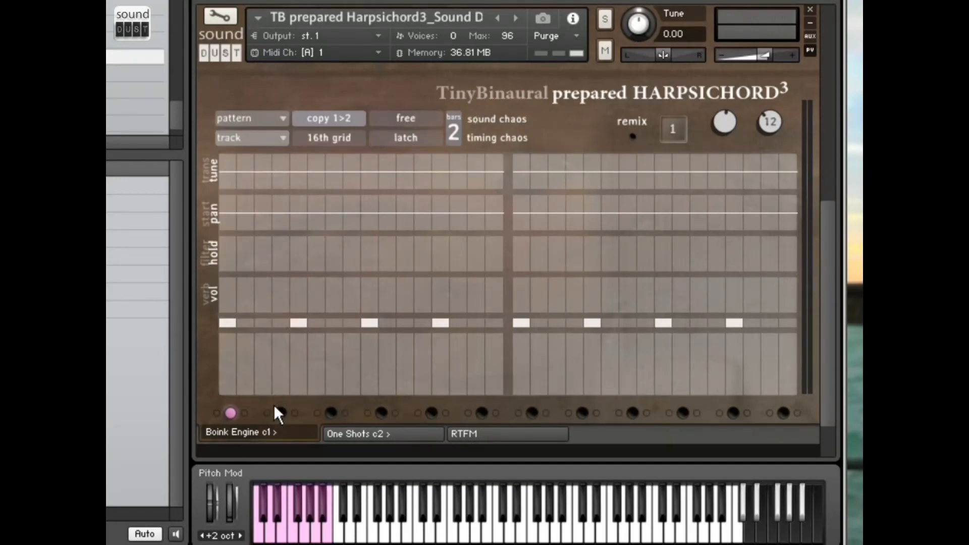
pyautogui.click(229, 375)
pyautogui.click(263, 367)
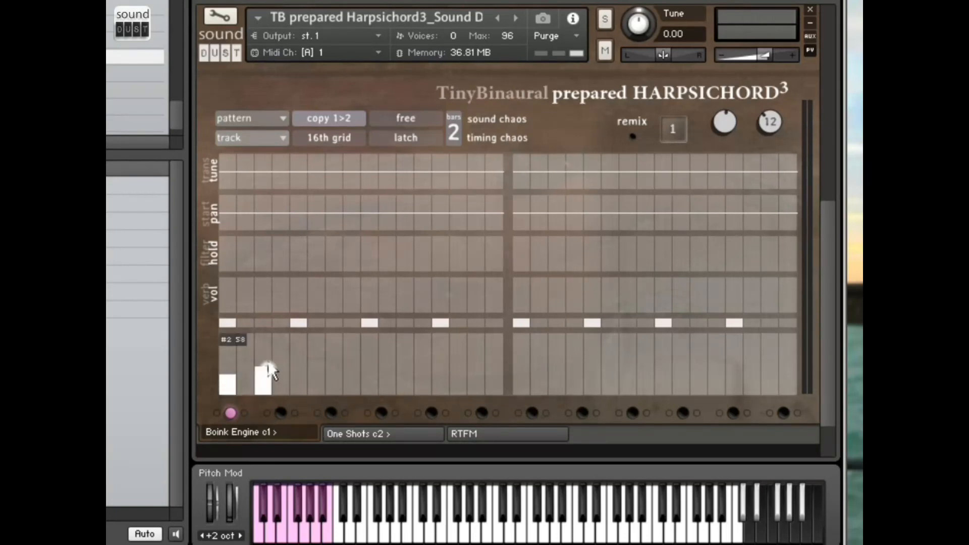
pyautogui.click(298, 350)
pyautogui.click(333, 372)
pyautogui.click(387, 371)
pyautogui.click(404, 355)
pyautogui.click(458, 343)
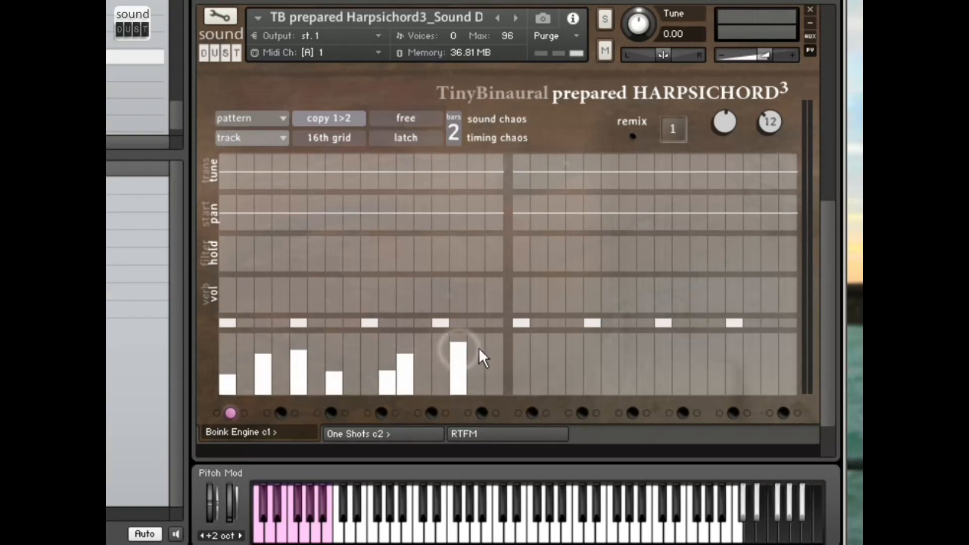
pyautogui.moveTo(477, 344); pyautogui.dragTo(488, 341)
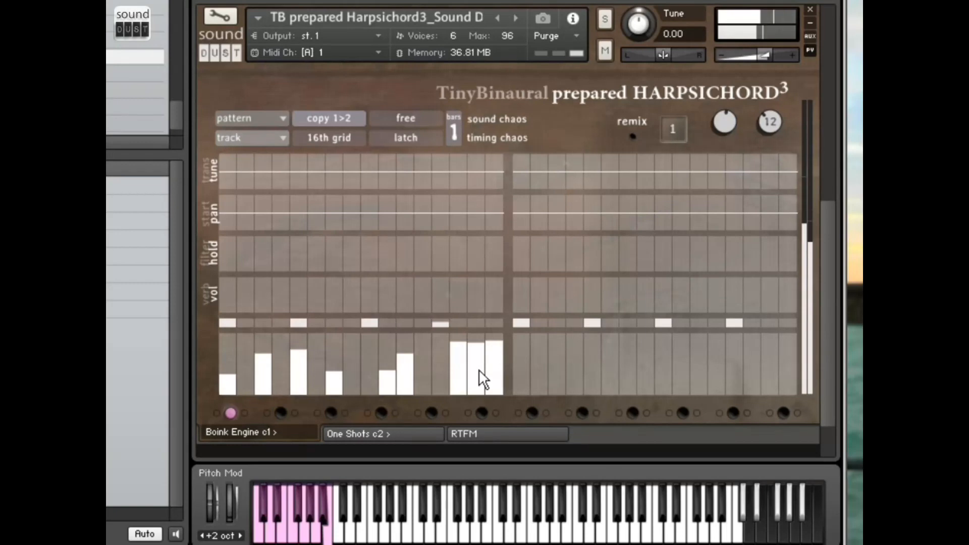
# Replace the first sound's hits with a rising velocity ramp across all sixteen steps of the first bar.
pyautogui.click(222, 384)
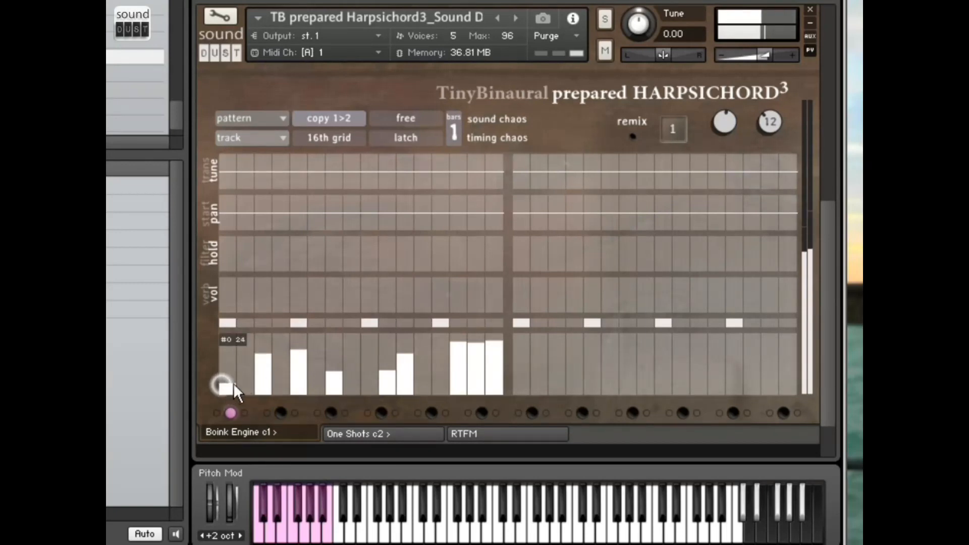
pyautogui.moveTo(233, 385)
pyautogui.mouseDown()
pyautogui.moveTo(480, 386)
pyautogui.moveTo(331, 383)
pyautogui.mouseUp()
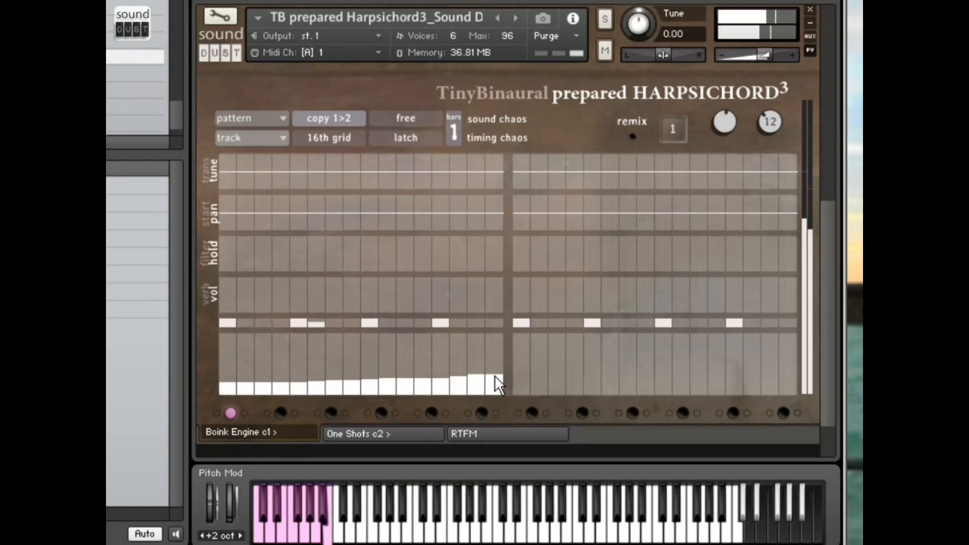
pyautogui.moveTo(291, 384); pyautogui.dragTo(507, 343)
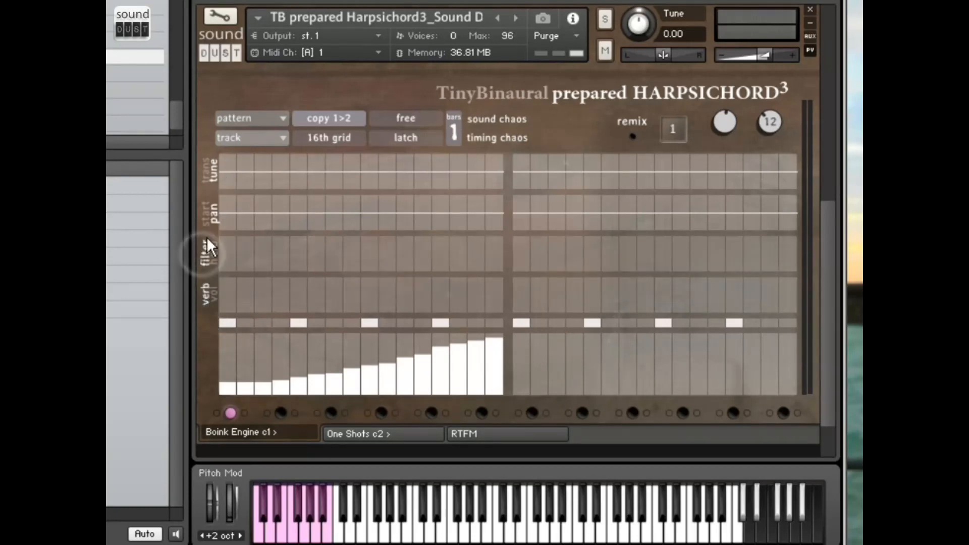
# Switch the upper two modulation rows to trans and start, and return the lower two to hold and vol.
pyautogui.click(206, 217)
pyautogui.click(207, 173)
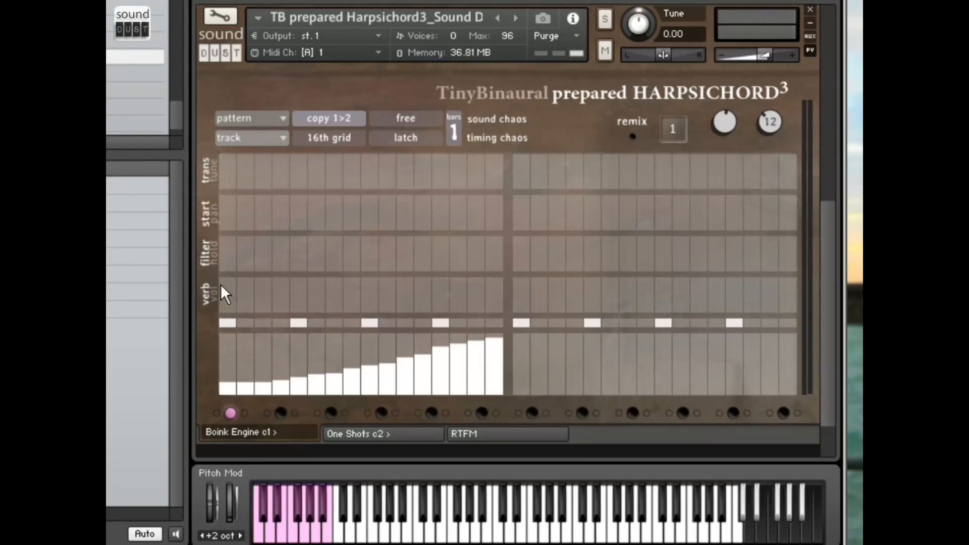
pyautogui.click(214, 296)
pyautogui.click(213, 254)
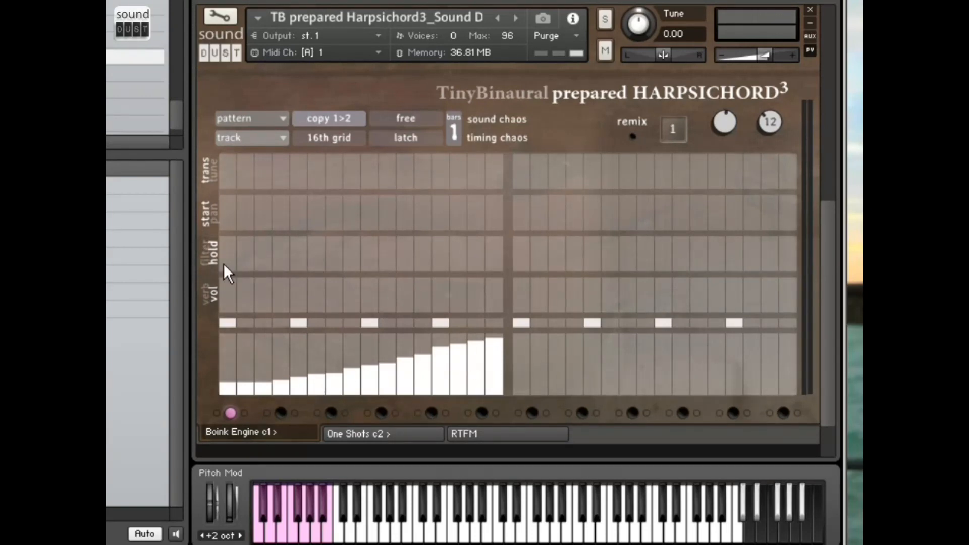
# Draw short hold values across the first bar, with longer holds on steps 4, 5 and 12.
pyautogui.moveTo(237, 264); pyautogui.dragTo(501, 264)
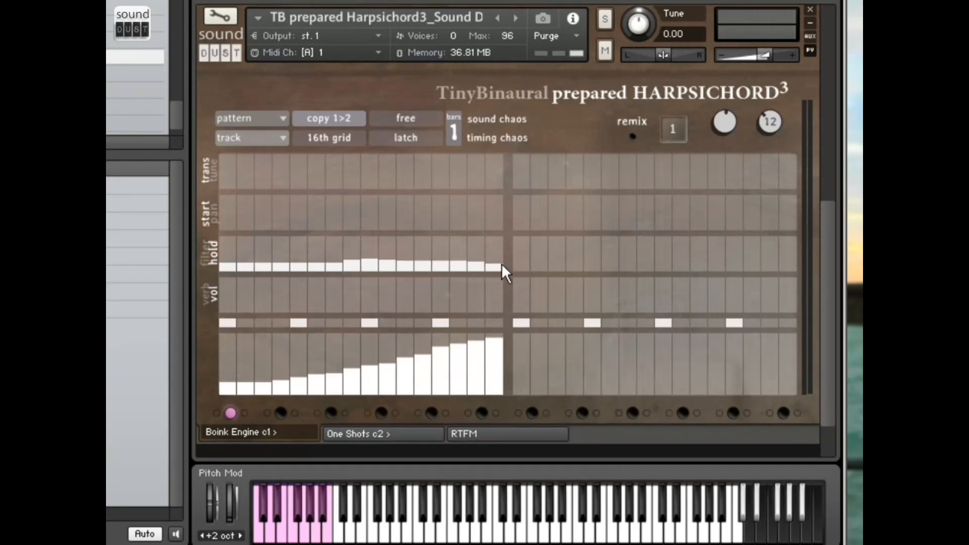
pyautogui.click(290, 252)
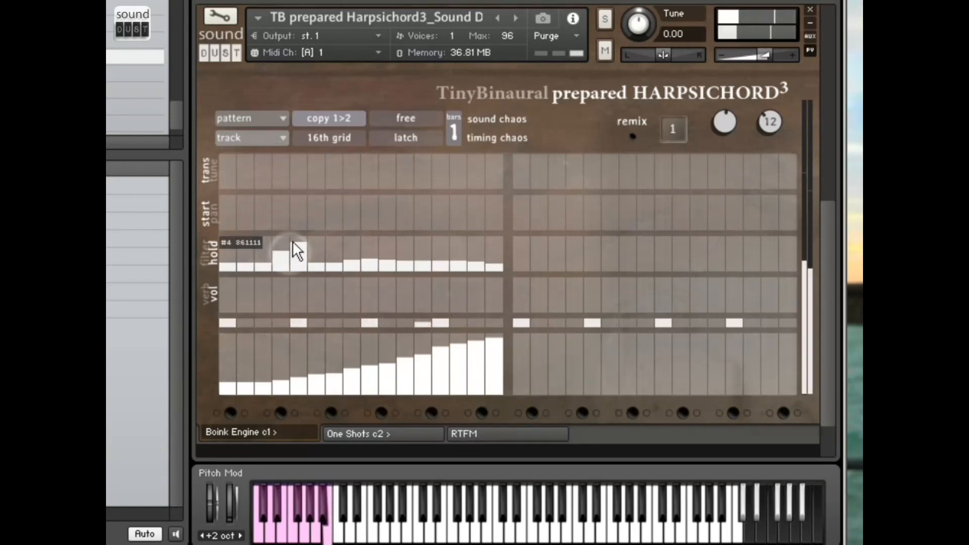
pyautogui.click(423, 245)
pyautogui.click(422, 249)
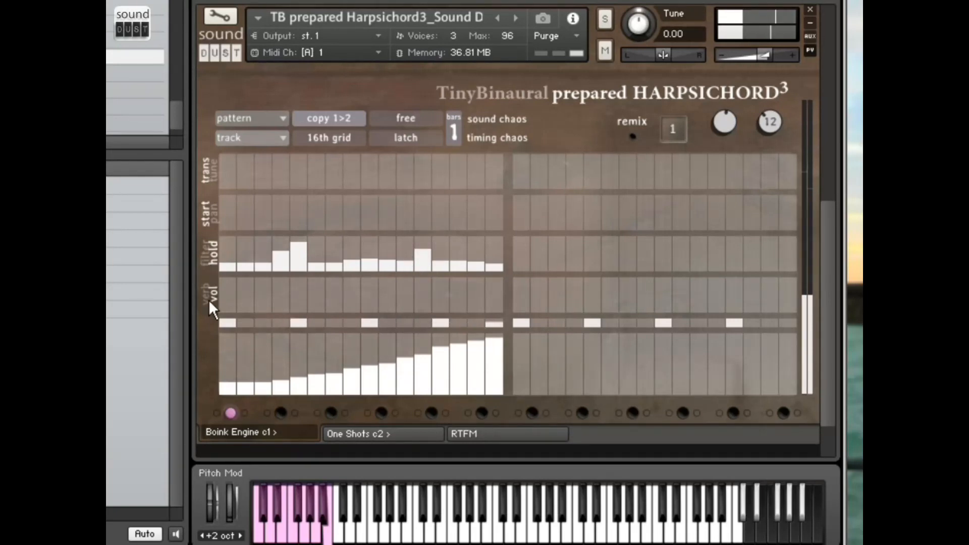
# Draw uneven volume values across the first bar and adjust individual steps while the pattern plays.
pyautogui.moveTo(225, 296)
pyautogui.mouseDown()
pyautogui.moveTo(374, 301)
pyautogui.moveTo(490, 284)
pyautogui.mouseUp()
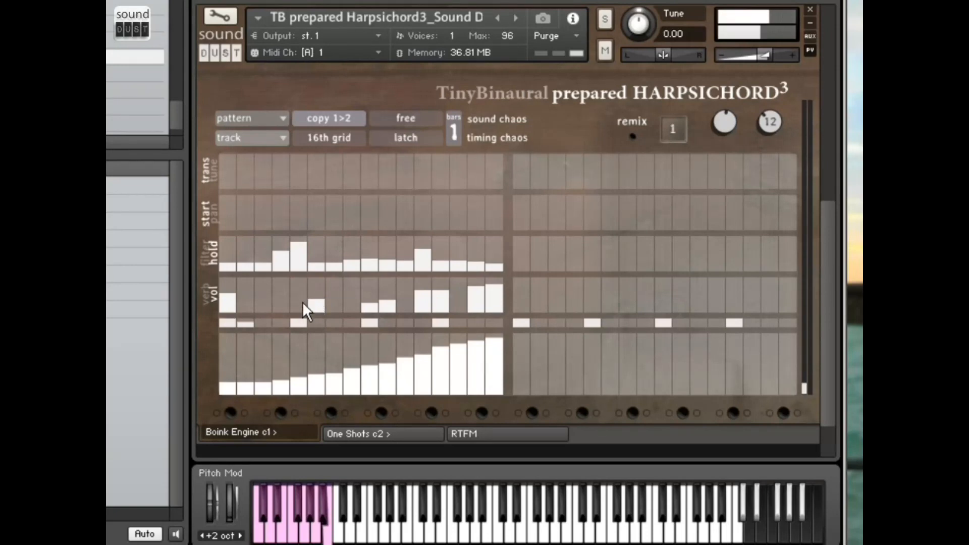
pyautogui.moveTo(225, 295)
pyautogui.mouseDown()
pyautogui.moveTo(226, 313)
pyautogui.moveTo(259, 295)
pyautogui.moveTo(275, 303)
pyautogui.mouseUp()
pyautogui.click(437, 306)
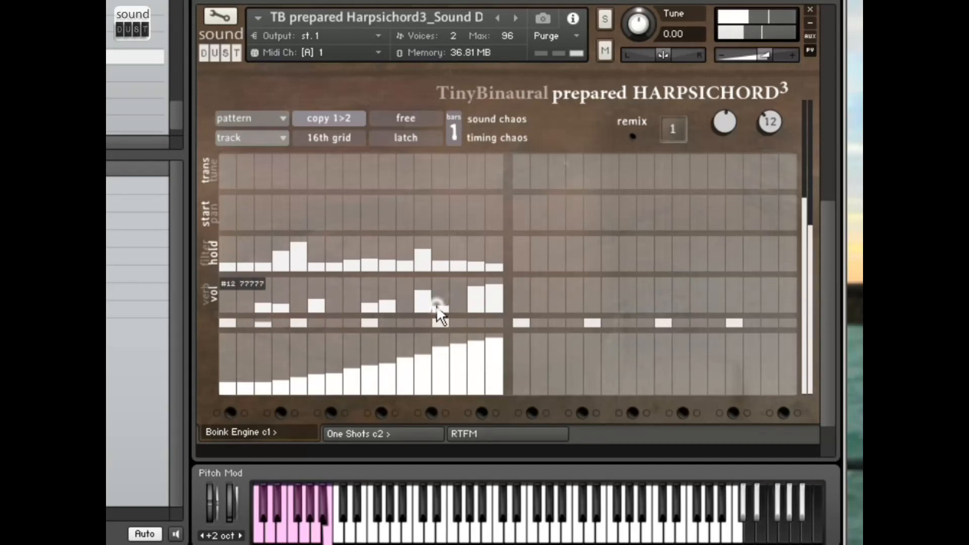
pyautogui.moveTo(395, 306); pyautogui.dragTo(403, 299)
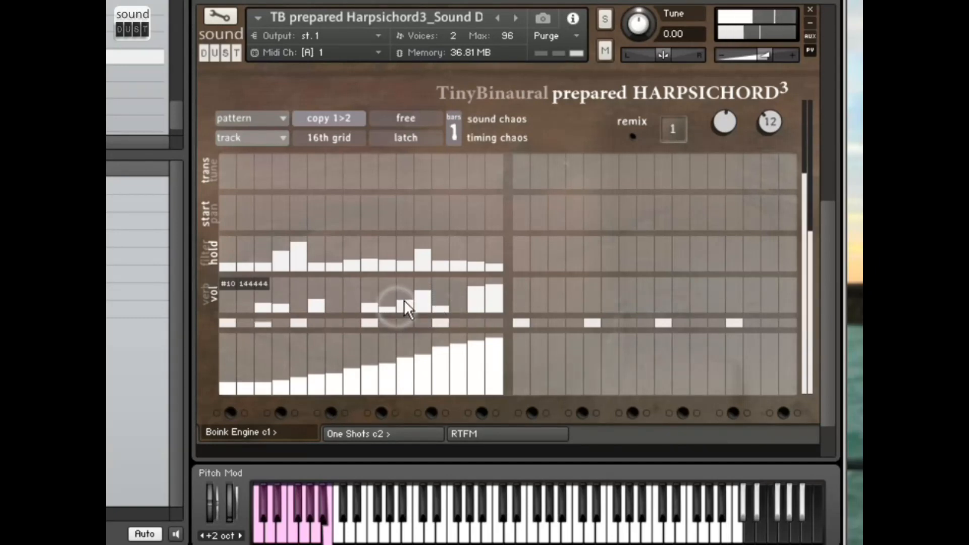
# Add reverb on steps 5, 12 and 13, and filter amounts on steps 2 to 4 and 13 to 15.
pyautogui.click(207, 296)
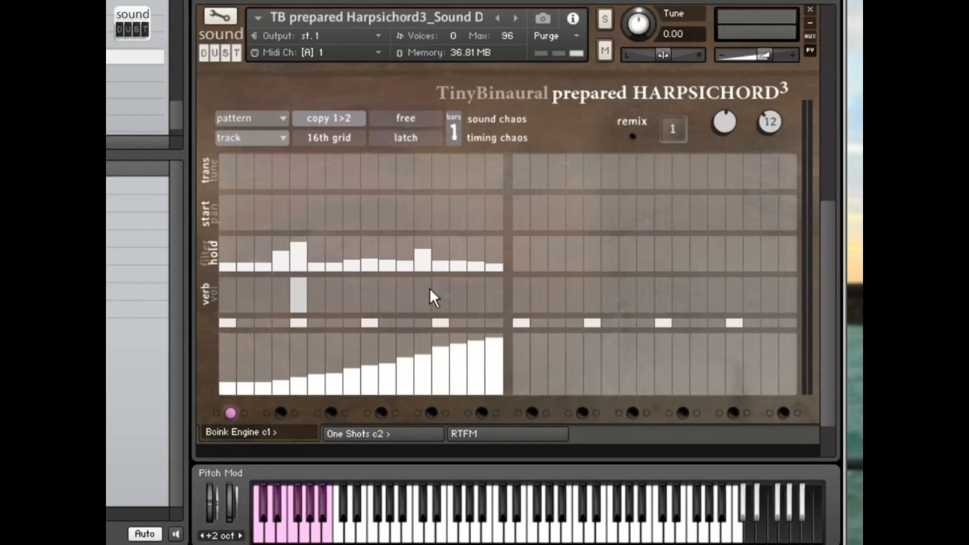
pyautogui.moveTo(429, 287)
pyautogui.mouseDown()
pyautogui.moveTo(442, 278)
pyautogui.moveTo(431, 284)
pyautogui.mouseUp()
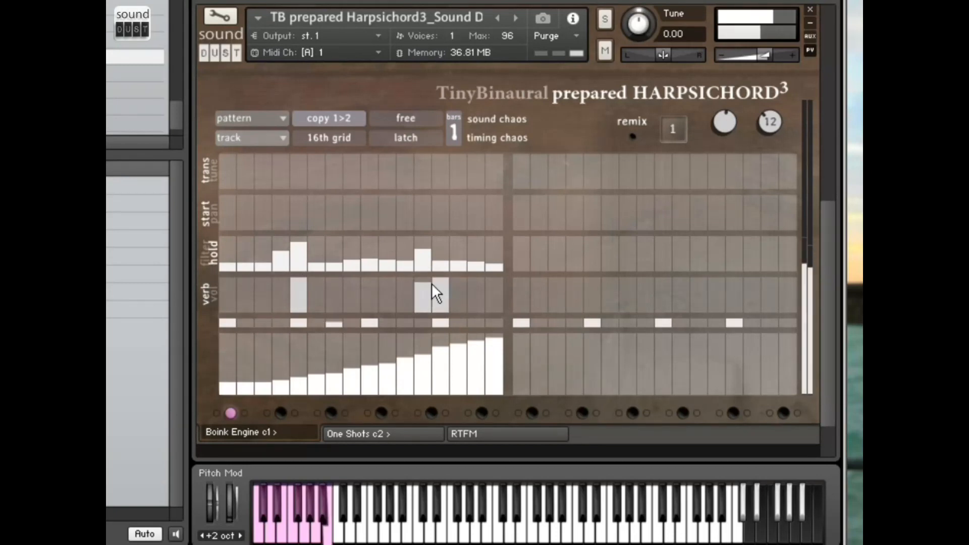
pyautogui.click(205, 252)
pyautogui.moveTo(245, 261); pyautogui.dragTo(289, 249)
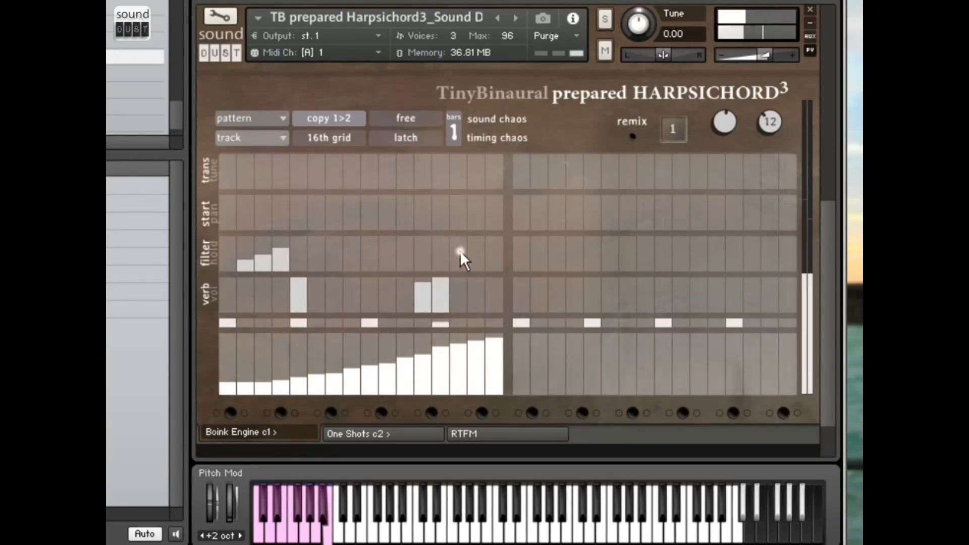
pyautogui.moveTo(440, 259)
pyautogui.mouseDown()
pyautogui.moveTo(476, 244)
pyautogui.moveTo(479, 262)
pyautogui.mouseUp()
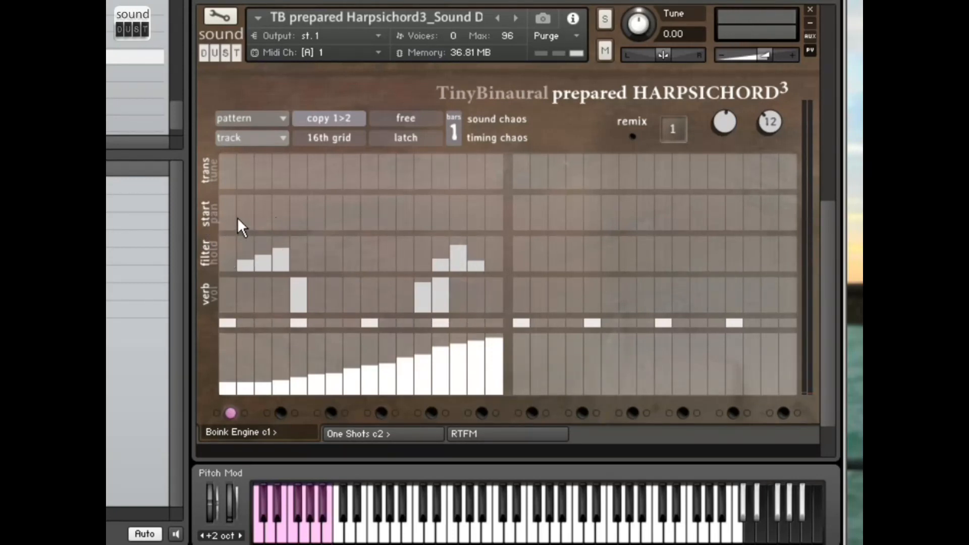
# Try varying sample start values across the first bar and reset the whole start row to zero.
pyautogui.moveTo(237, 218); pyautogui.dragTo(493, 220)
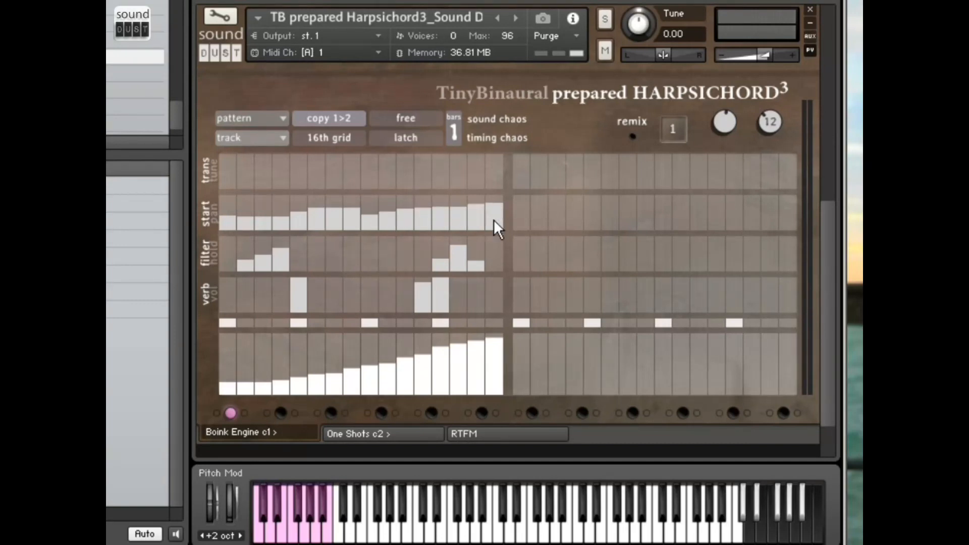
pyautogui.click(352, 218)
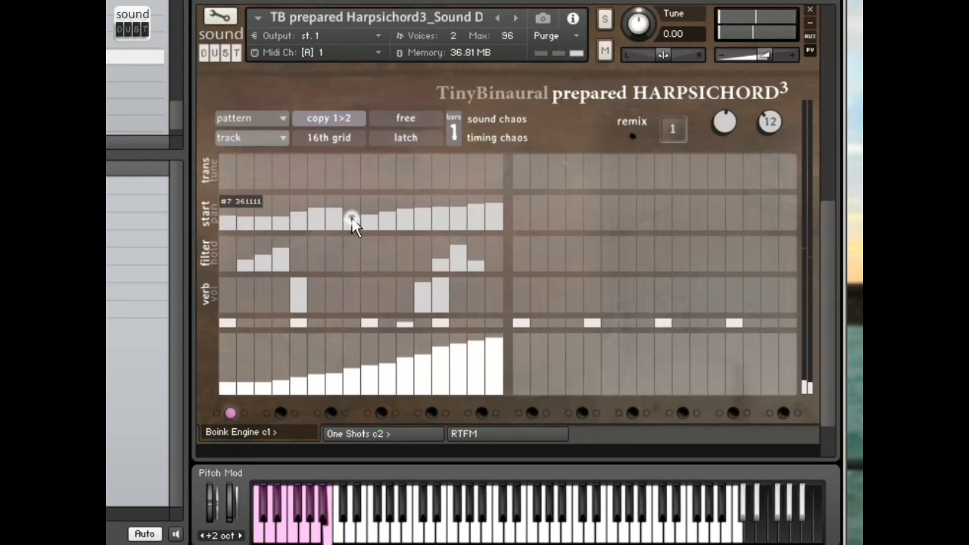
pyautogui.click(322, 224)
pyautogui.click(423, 226)
pyautogui.click(461, 225)
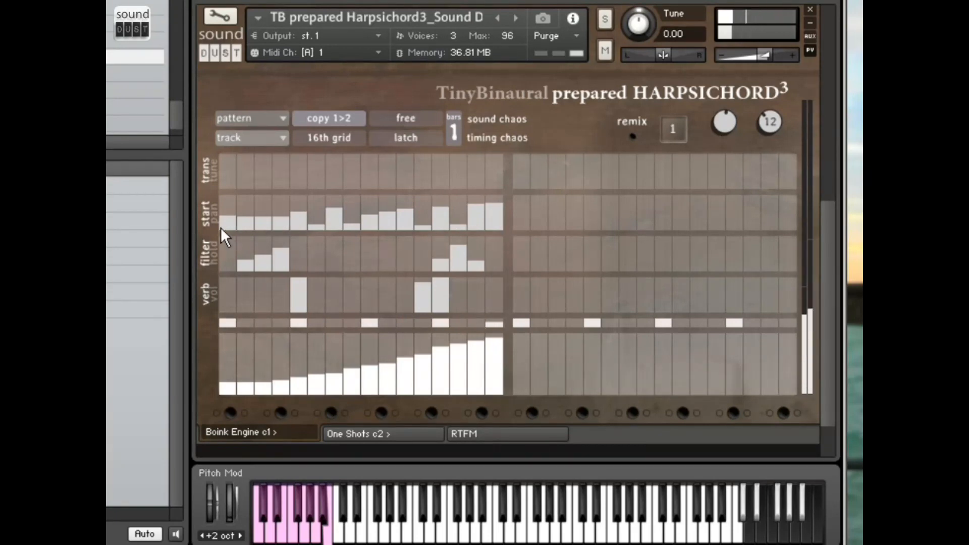
pyautogui.moveTo(225, 224)
pyautogui.mouseDown()
pyautogui.moveTo(242, 238)
pyautogui.moveTo(504, 242)
pyautogui.mouseUp()
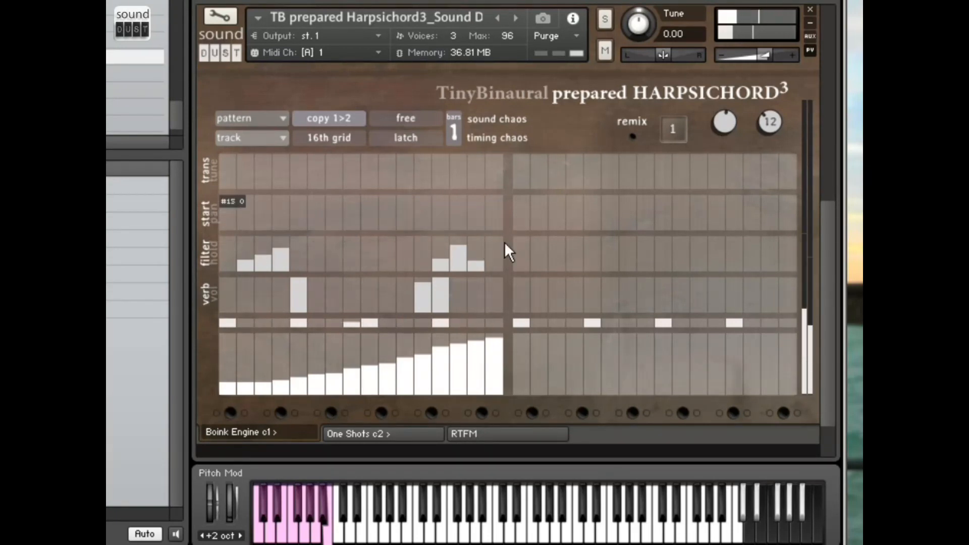
# Try a pan curve across the first bar, reset all pan values to centre, and return to the start row.
pyautogui.click(211, 213)
pyautogui.moveTo(231, 227)
pyautogui.mouseDown()
pyautogui.moveTo(368, 207)
pyautogui.moveTo(484, 218)
pyautogui.mouseUp()
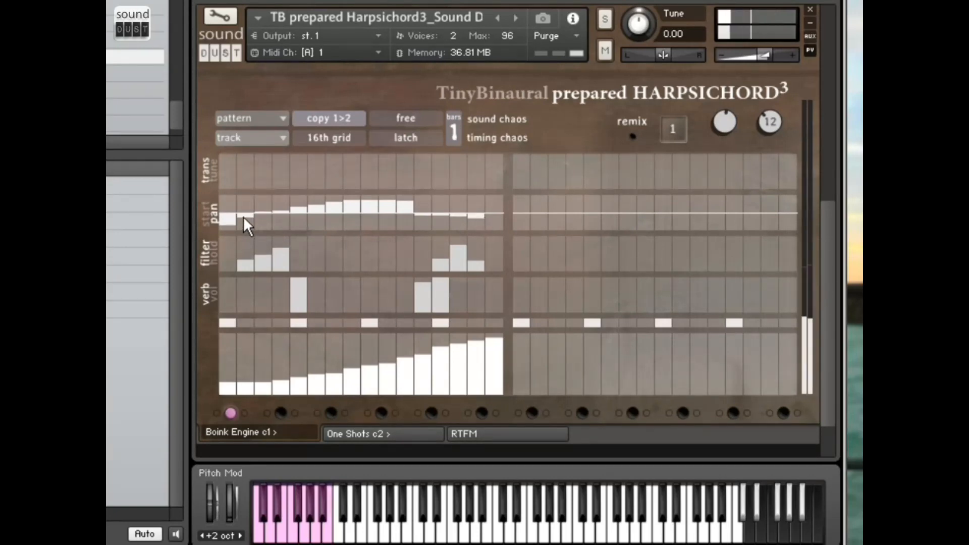
pyautogui.moveTo(234, 213); pyautogui.dragTo(486, 215)
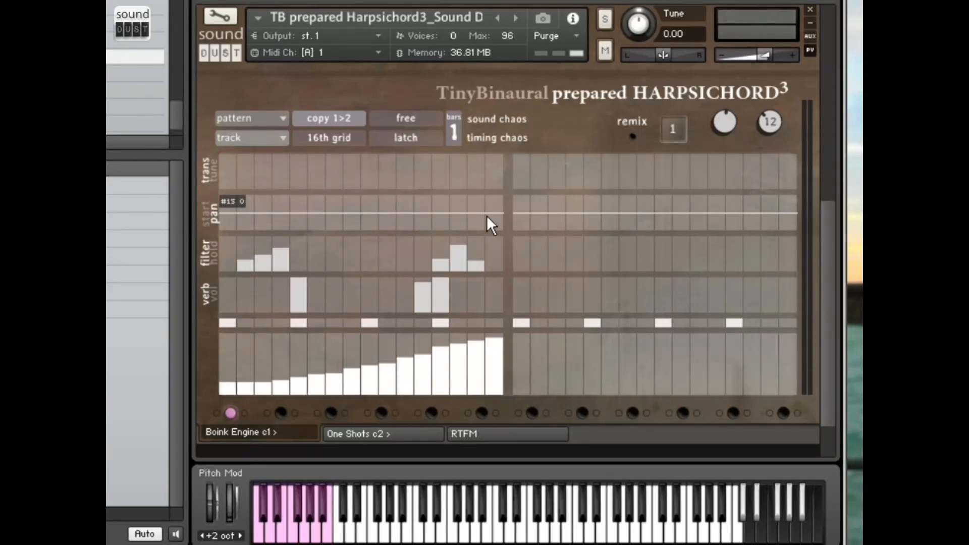
pyautogui.click(202, 214)
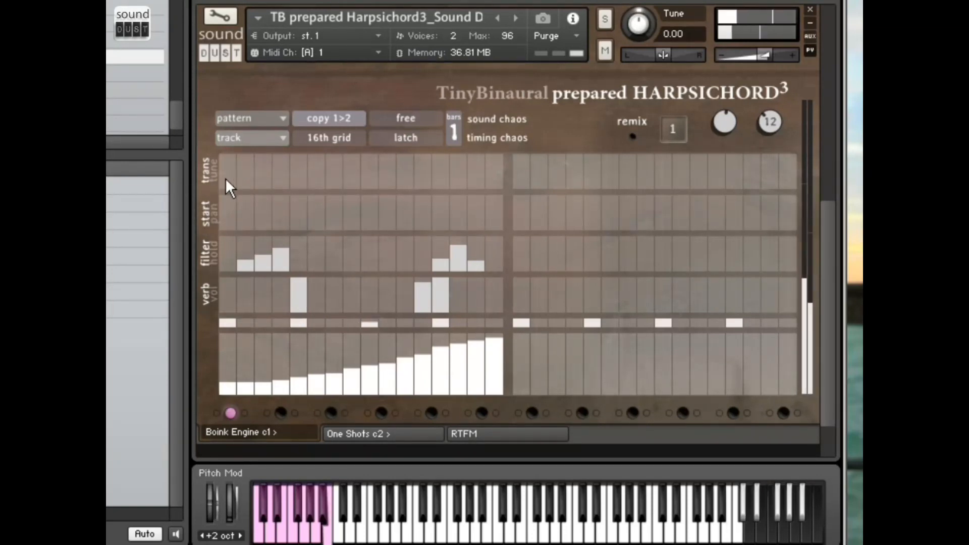
# Try trans values on individual steps around step 5 and reset the trans row to zero.
pyautogui.click(295, 172)
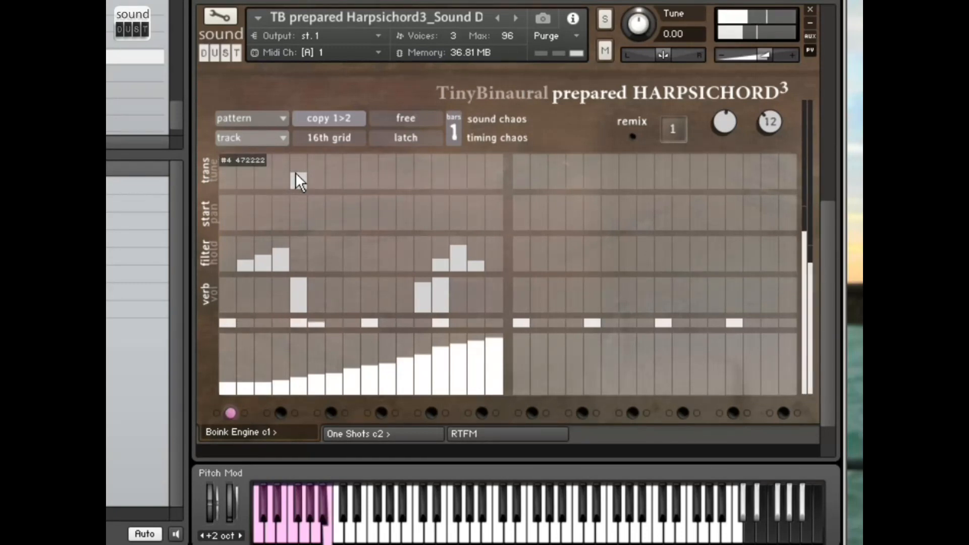
pyautogui.moveTo(295, 172)
pyautogui.mouseDown()
pyautogui.moveTo(302, 157)
pyautogui.moveTo(302, 217)
pyautogui.moveTo(307, 165)
pyautogui.mouseUp()
pyautogui.moveTo(404, 181)
pyautogui.mouseDown()
pyautogui.moveTo(458, 163)
pyautogui.moveTo(383, 190)
pyautogui.mouseUp()
pyautogui.moveTo(296, 179); pyautogui.dragTo(287, 213)
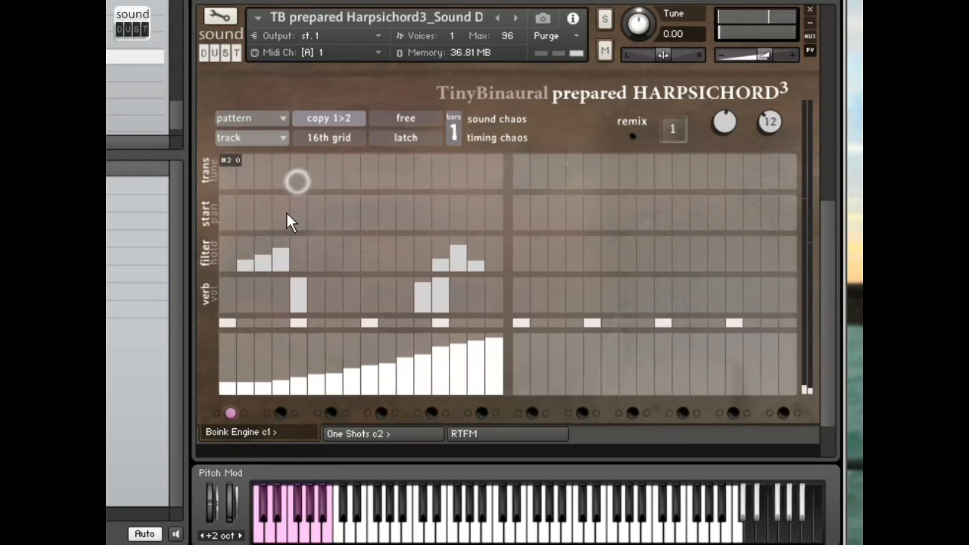
# Switch the trans row to tune and draw small up-and-down tuning offsets across the first bar.
pyautogui.click(211, 177)
pyautogui.moveTo(236, 180); pyautogui.dragTo(491, 164)
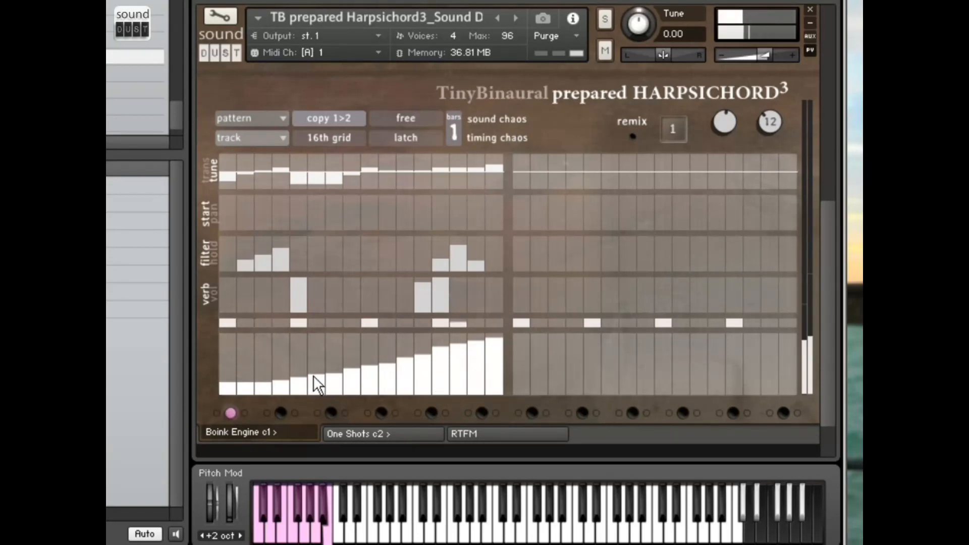
# Select the sixth sound's track and place hits on steps 5, 9, 10, 13, 14 and 15.
pyautogui.click(480, 413)
pyautogui.click(298, 354)
pyautogui.click(369, 369)
pyautogui.click(387, 357)
pyautogui.click(440, 366)
pyautogui.click(458, 359)
pyautogui.click(475, 359)
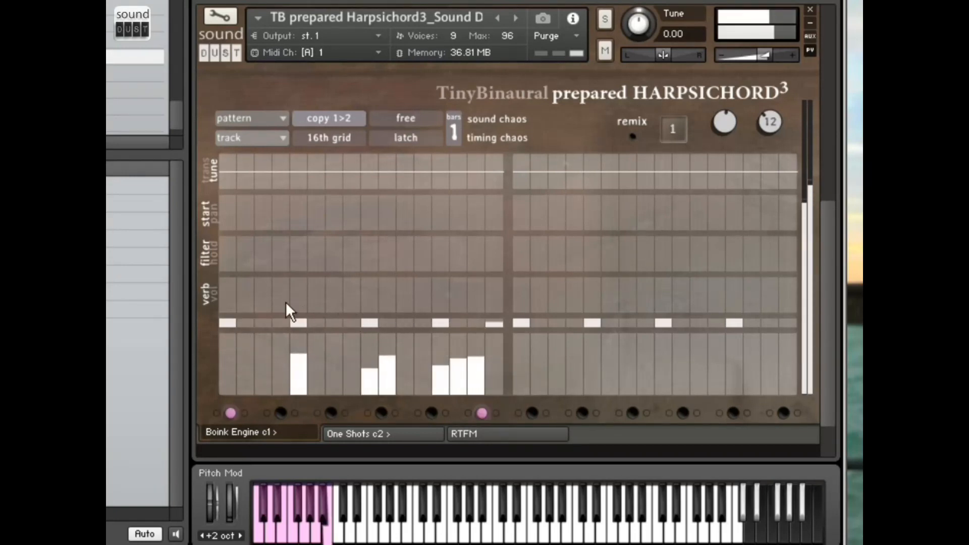
# Add a hit on step 16 of the sixth sound's track, and try hold values before resetting them to zero.
pyautogui.click(220, 257)
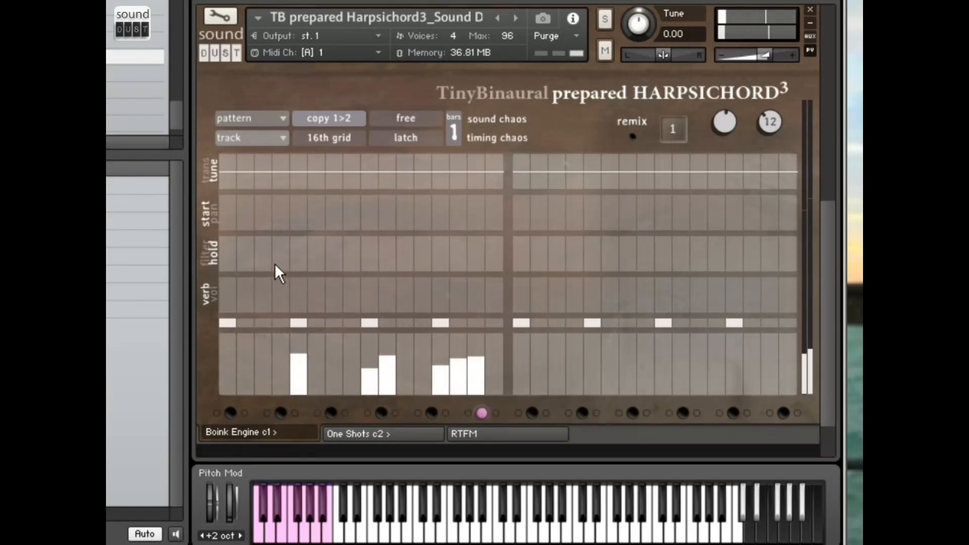
pyautogui.moveTo(274, 263); pyautogui.dragTo(479, 264)
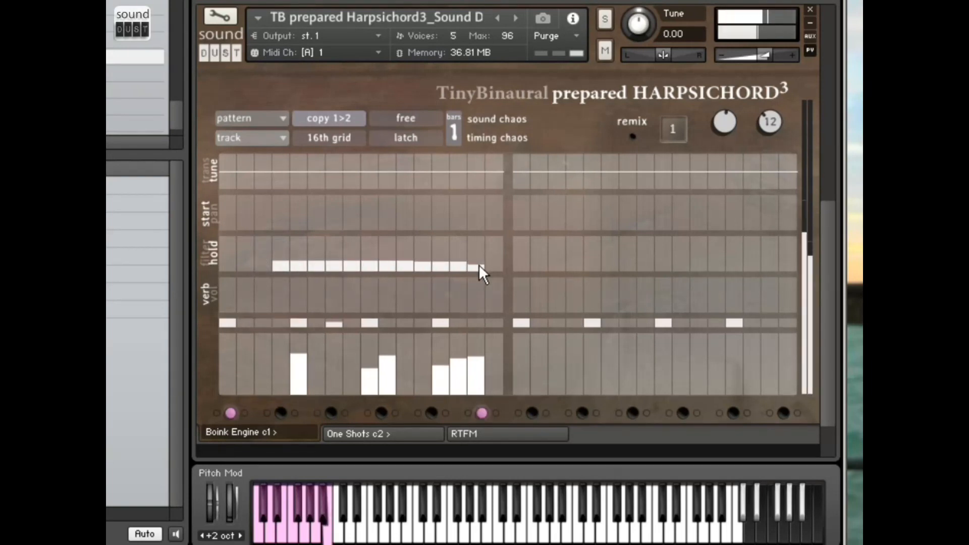
pyautogui.moveTo(460, 259)
pyautogui.mouseDown()
pyautogui.moveTo(467, 238)
pyautogui.moveTo(503, 237)
pyautogui.moveTo(495, 258)
pyautogui.moveTo(465, 258)
pyautogui.mouseUp()
pyautogui.click(495, 349)
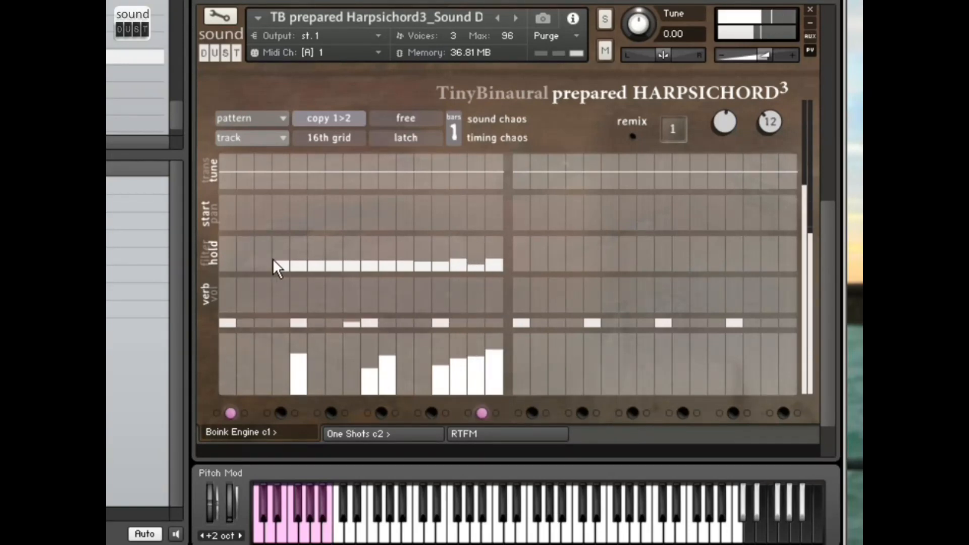
pyautogui.moveTo(272, 259)
pyautogui.mouseDown()
pyautogui.moveTo(460, 283)
pyautogui.moveTo(245, 288)
pyautogui.moveTo(275, 294)
pyautogui.mouseUp()
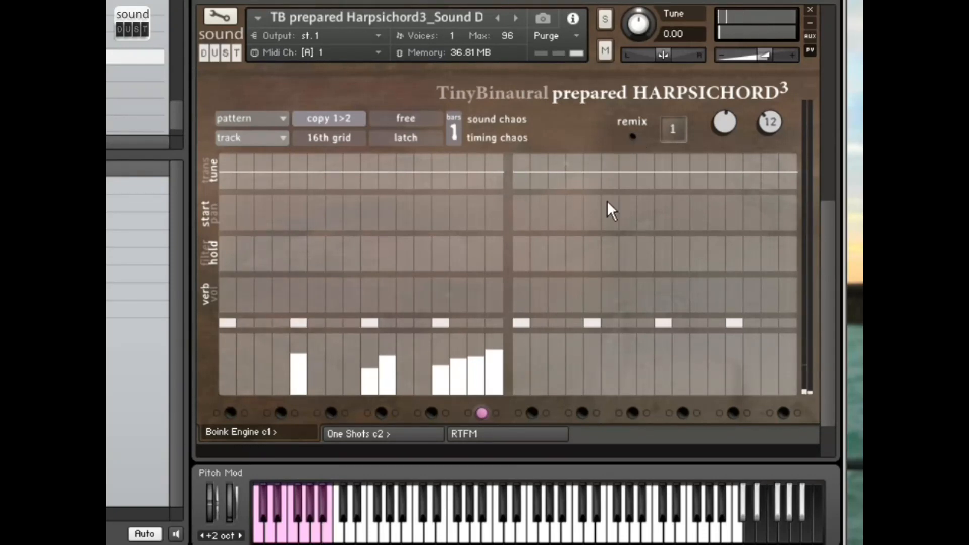
# Clear all hits from the sixth sound's track and select the first sound's track.
pyautogui.moveTo(296, 395)
pyautogui.mouseDown()
pyautogui.moveTo(530, 431)
pyautogui.moveTo(239, 433)
pyautogui.mouseUp()
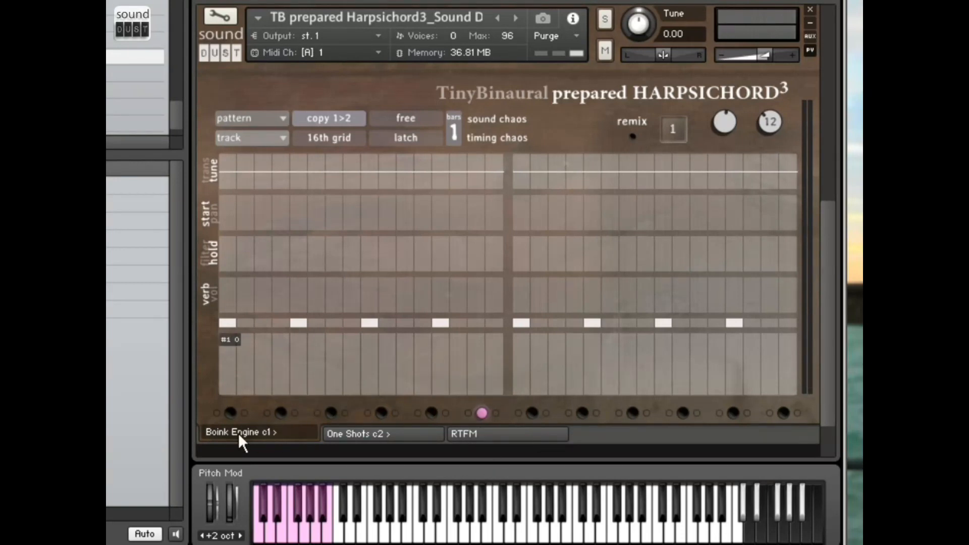
pyautogui.click(230, 413)
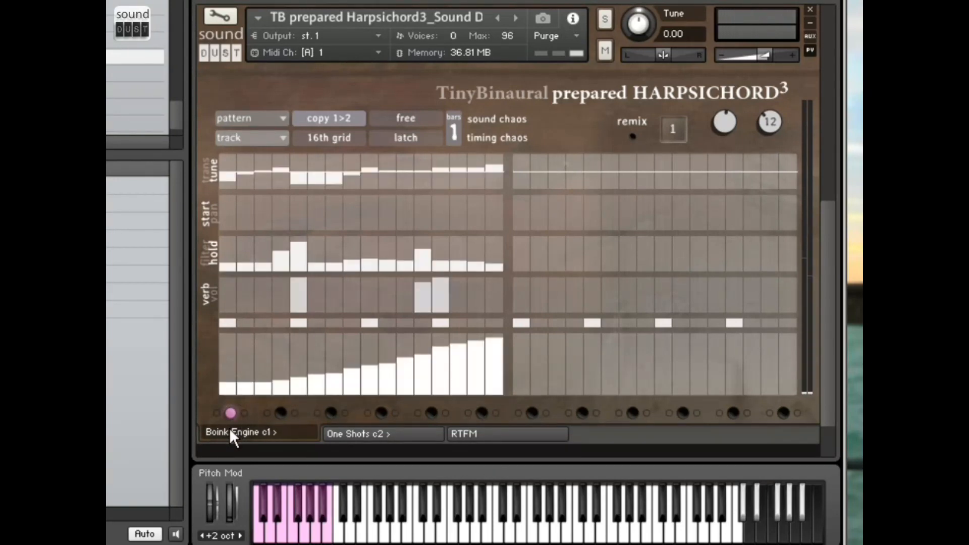
# Turn on remix for the pattern and try remix values of 14, 26 and 15.
pyautogui.click(631, 138)
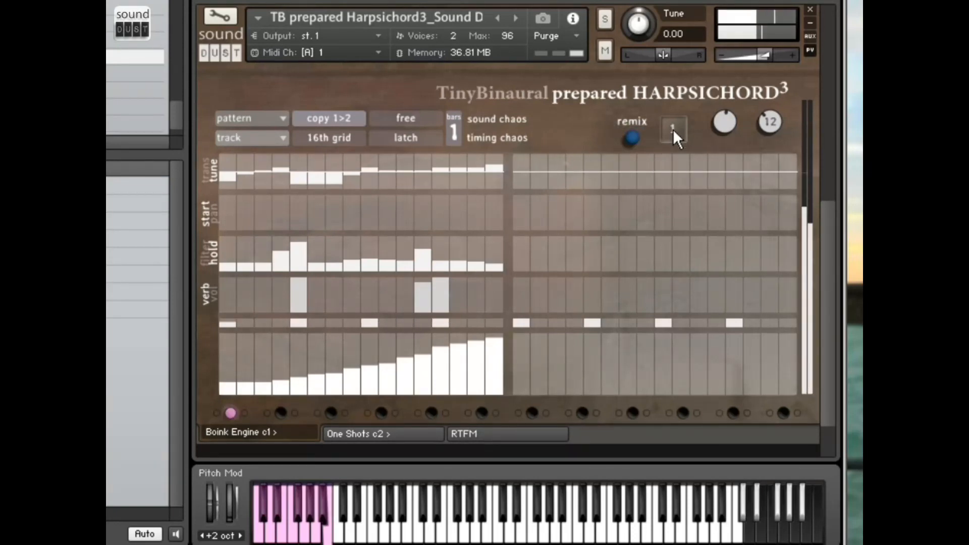
pyautogui.moveTo(673, 128); pyautogui.dragTo(701, 88)
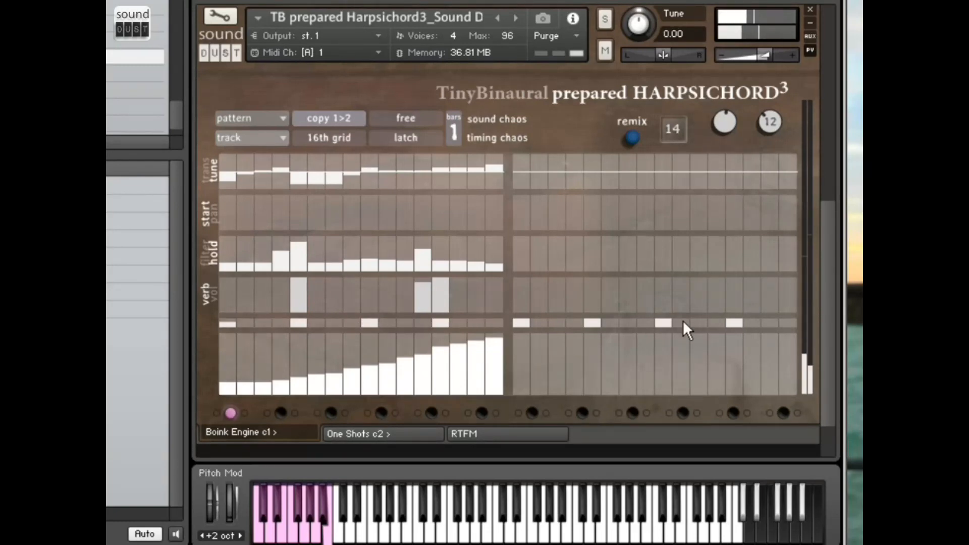
pyautogui.moveTo(674, 131); pyautogui.dragTo(687, 95)
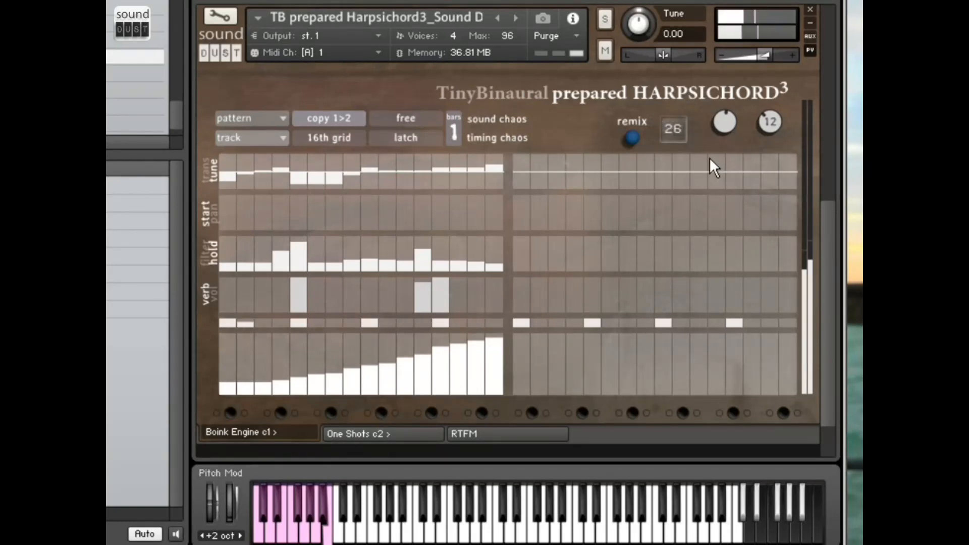
pyautogui.moveTo(664, 133); pyautogui.dragTo(653, 184)
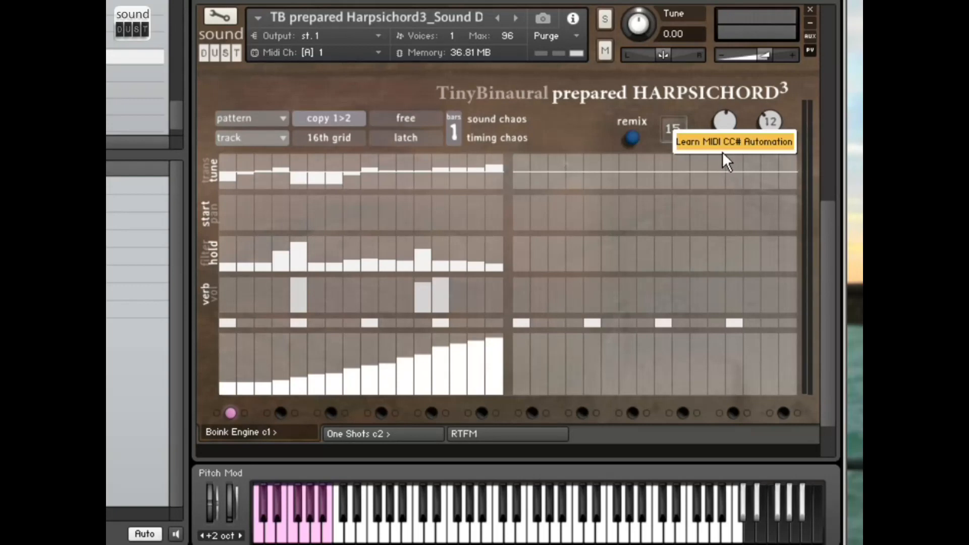
# Set the remix value to 6 and switch remix off.
pyautogui.click(631, 141)
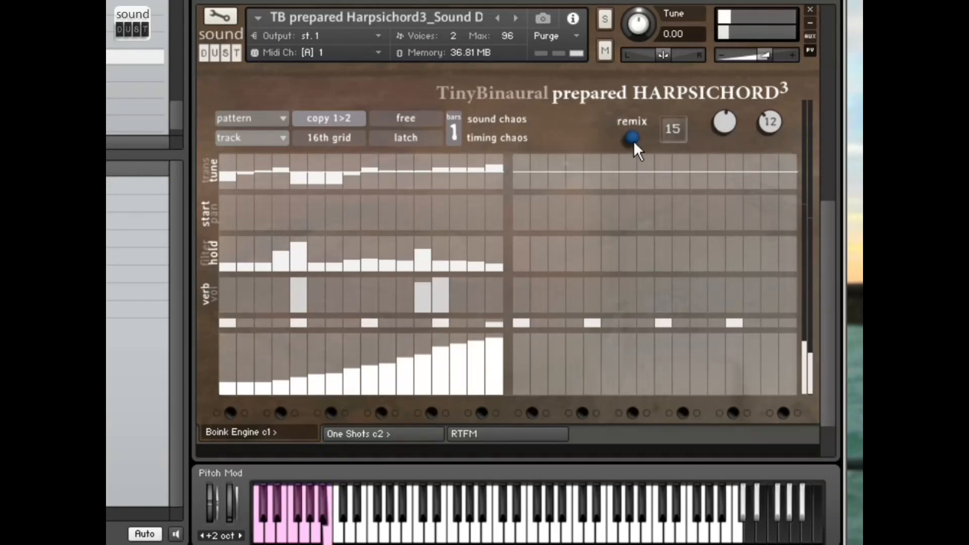
pyautogui.moveTo(674, 133); pyautogui.dragTo(668, 163)
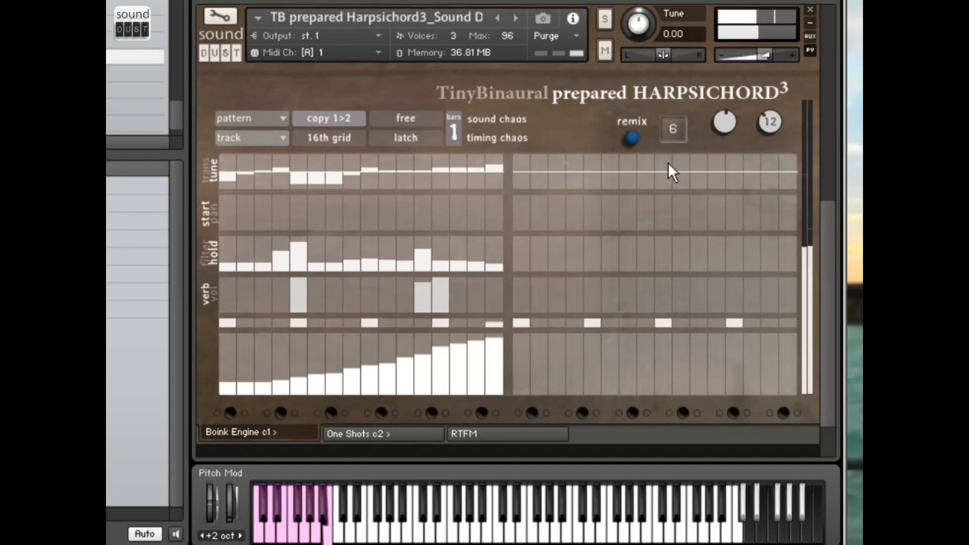
pyautogui.click(631, 141)
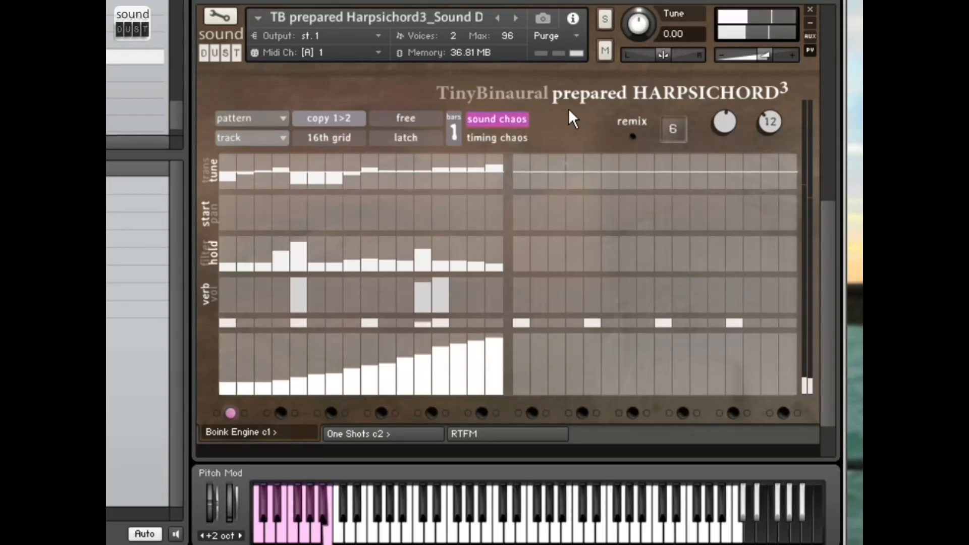
# Try sound chaos and timing chaos on the pattern, separately and together, and switch both off.
pyautogui.click(494, 122)
pyautogui.click(495, 139)
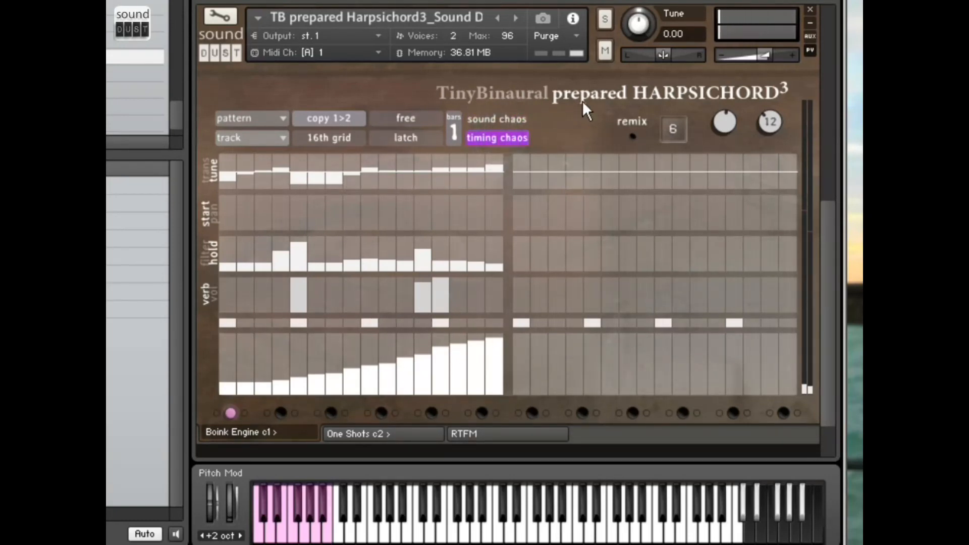
pyautogui.click(497, 119)
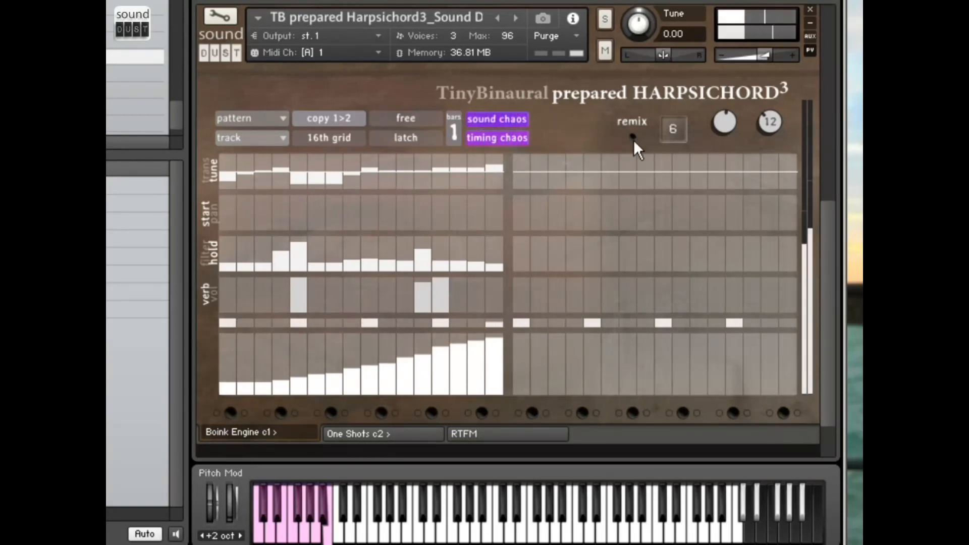
pyautogui.click(504, 137)
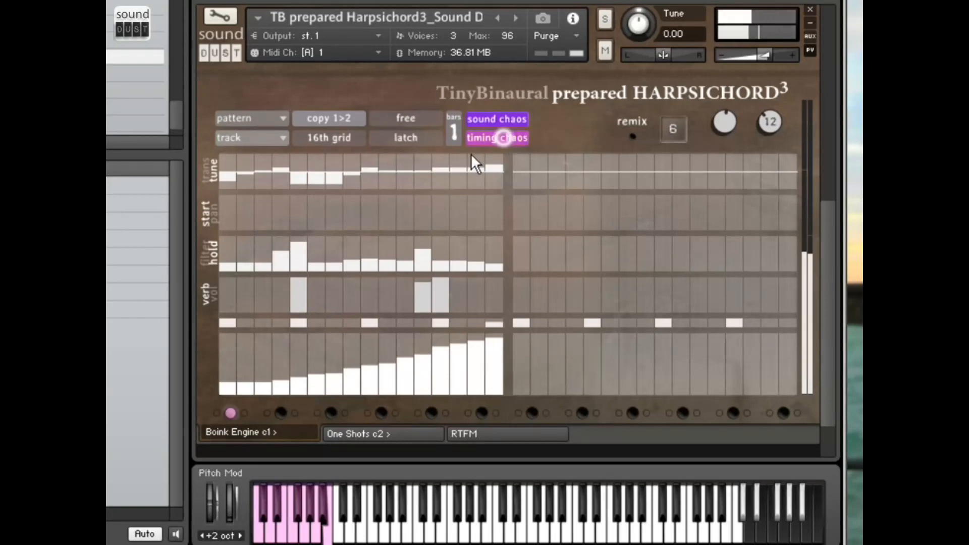
pyautogui.click(492, 121)
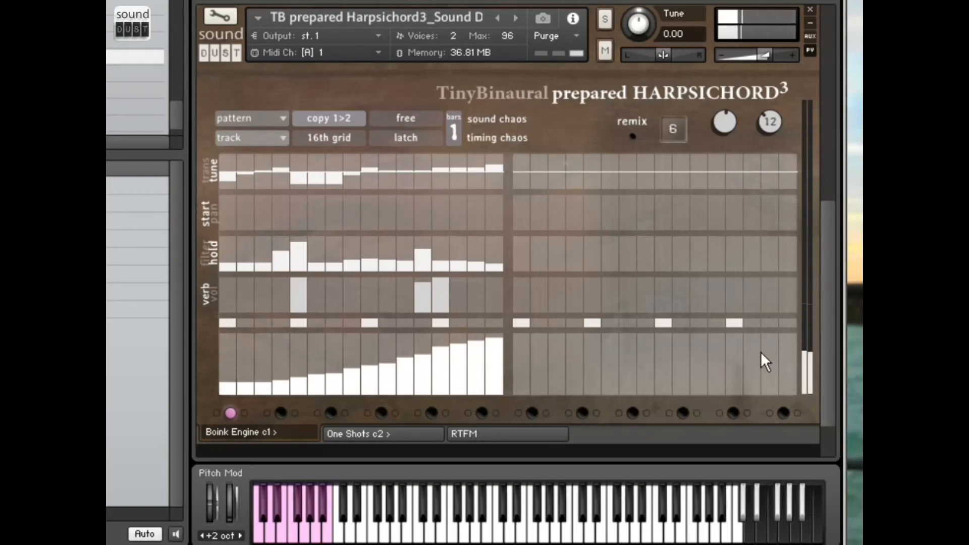
# Unmute the TB Harpsichord3 instrument above the prepared Harpsichord3 in the rack.
pyautogui.moveTo(828, 301)
pyautogui.mouseDown()
pyautogui.moveTo(852, 244)
pyautogui.moveTo(833, 308)
pyautogui.mouseUp()
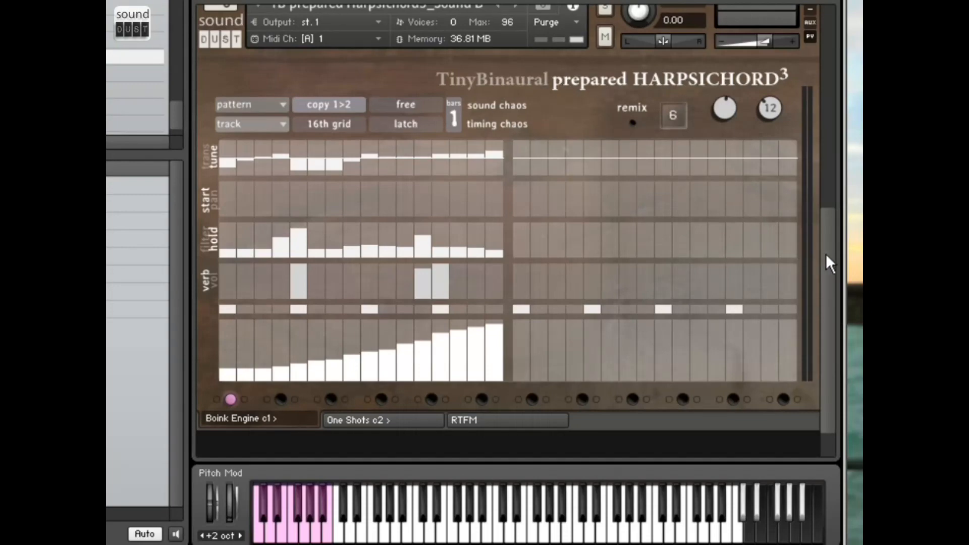
pyautogui.moveTo(826, 253); pyautogui.dragTo(843, 35)
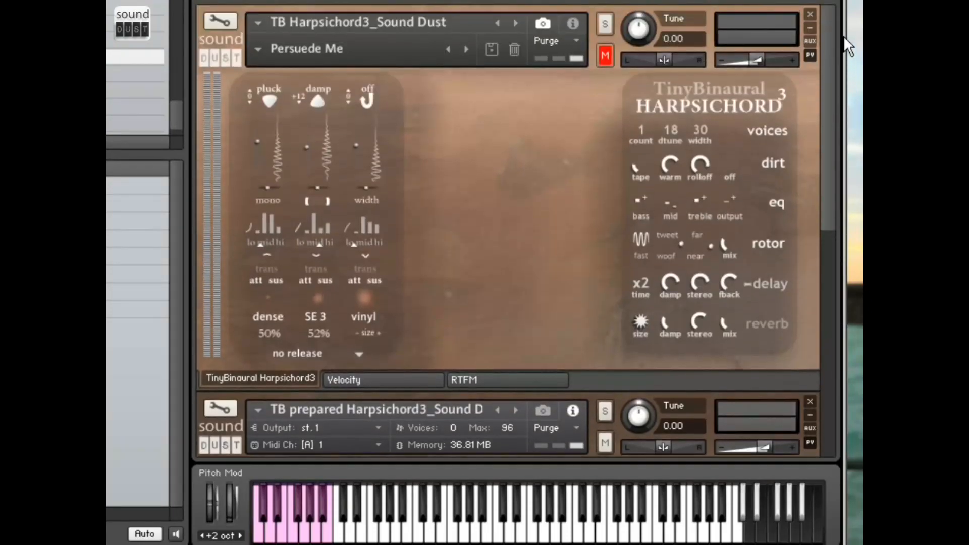
pyautogui.click(607, 52)
pyautogui.moveTo(830, 221); pyautogui.dragTo(841, 189)
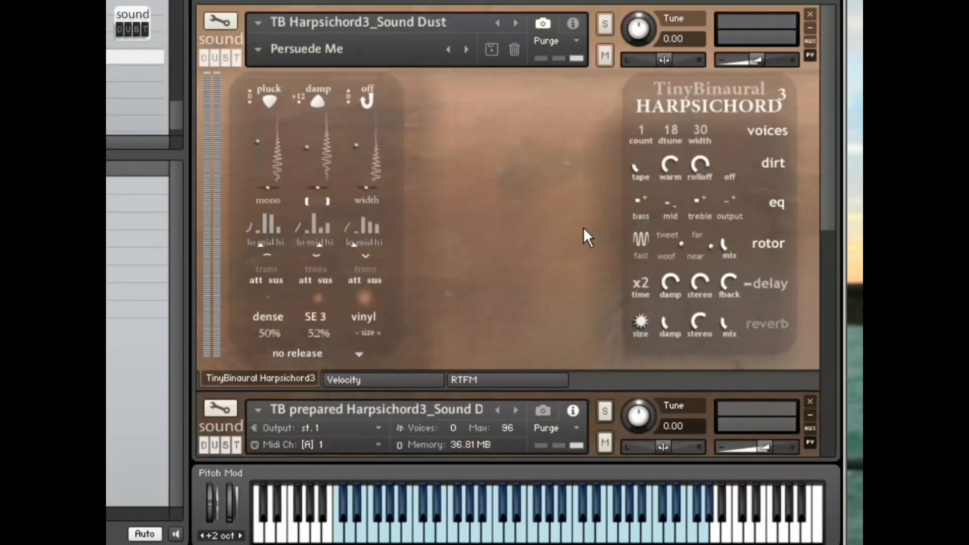